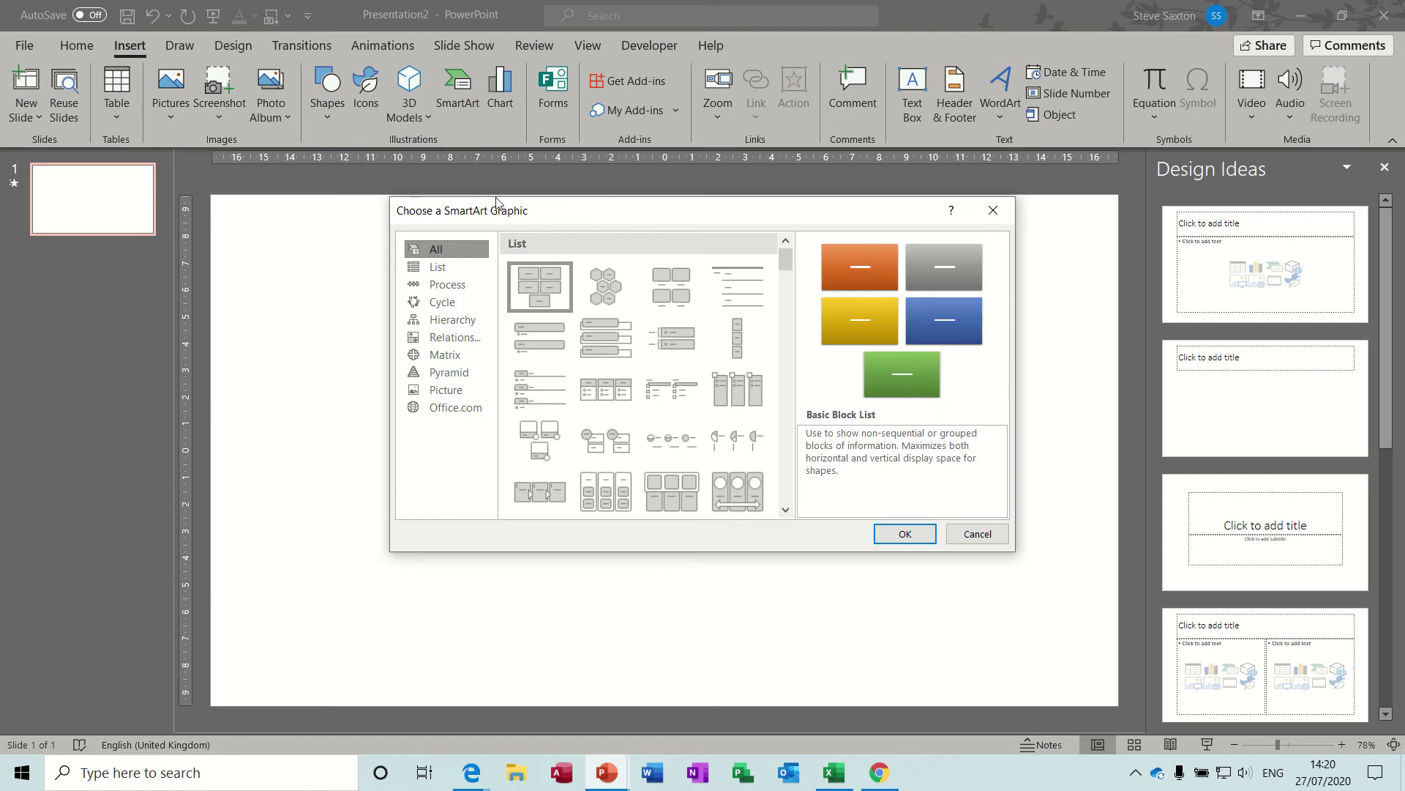
# Step: Insert the first Hierarchy SmartArt layout on the slide and delete its assistant box below the top box
pyautogui.click(446, 320)
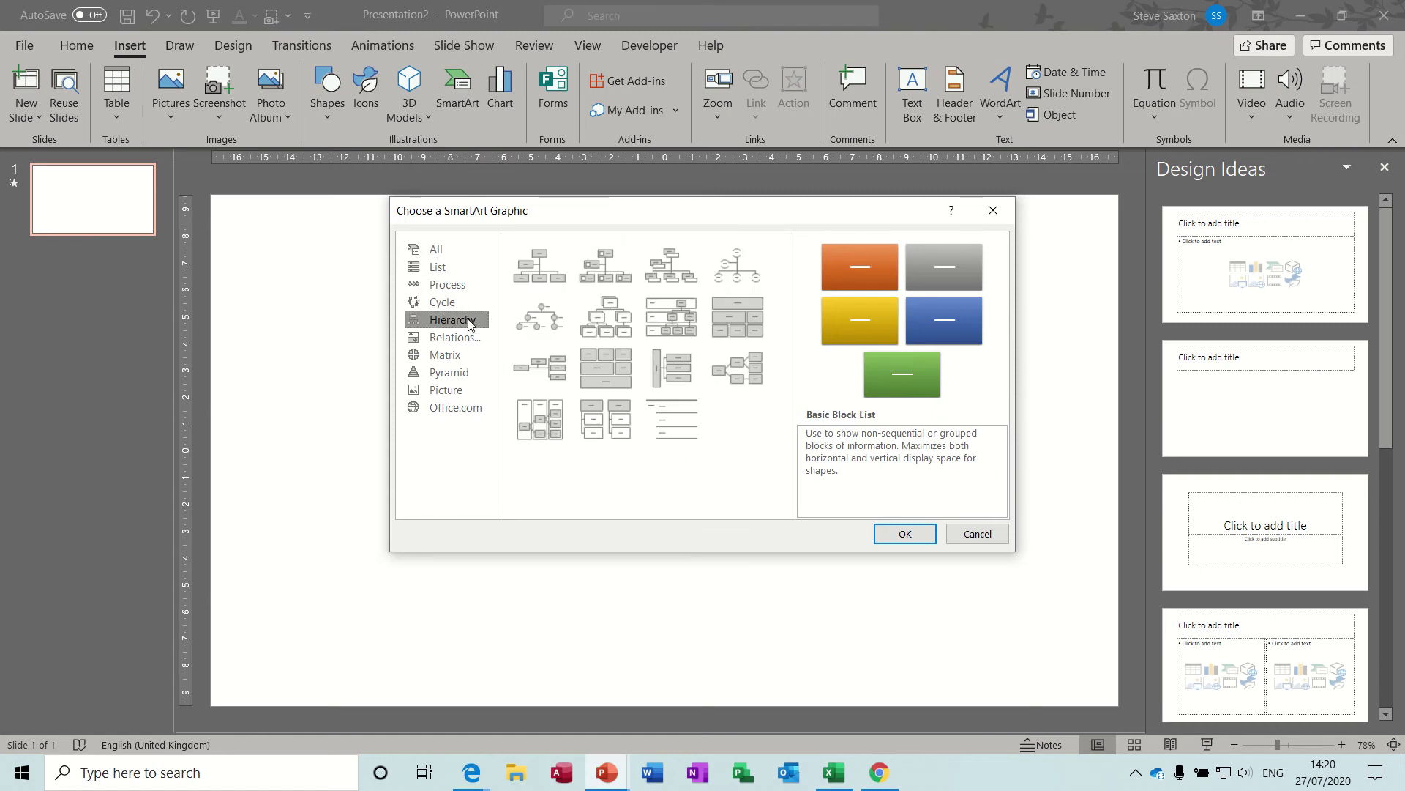
pyautogui.doubleClick(538, 262)
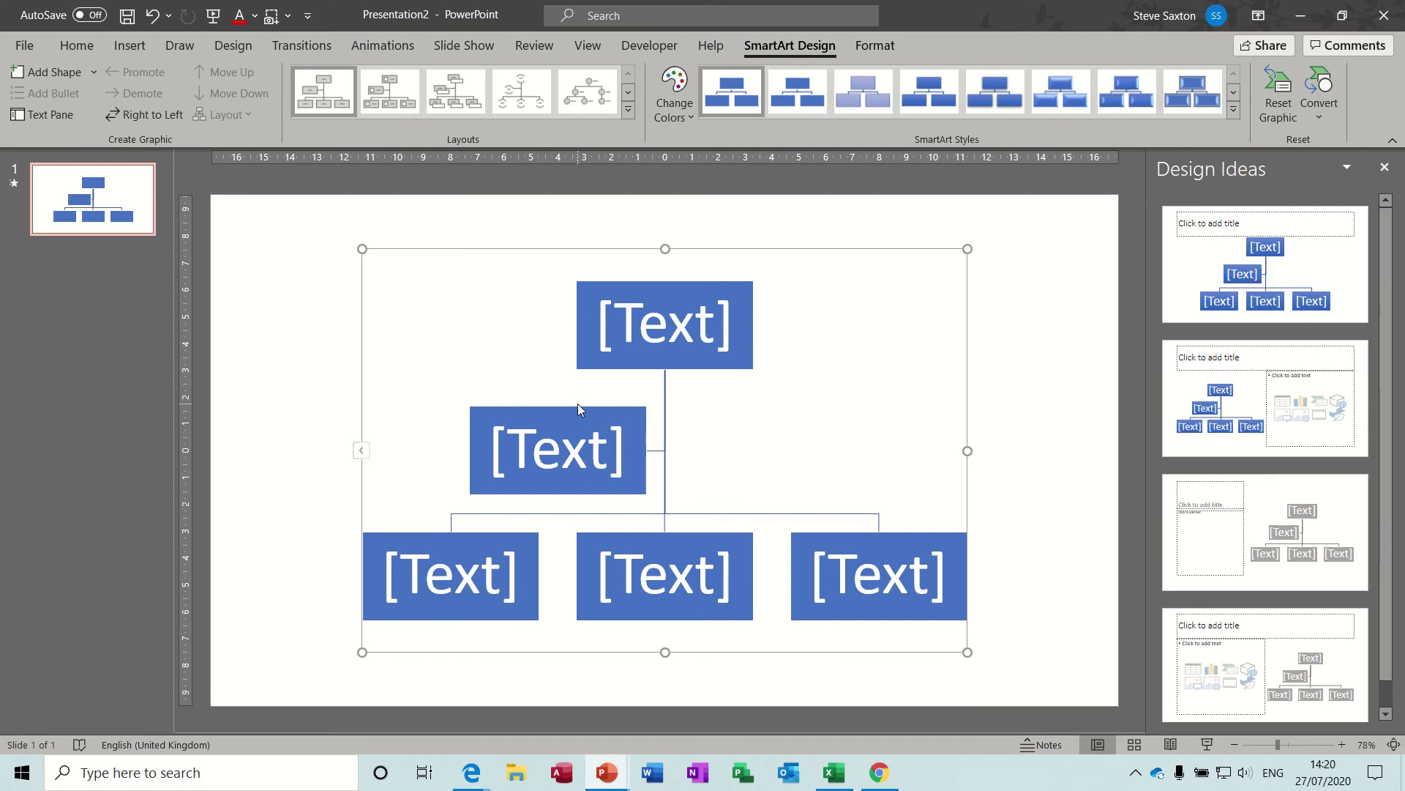
pyautogui.click(577, 409)
pyautogui.press('Delete')
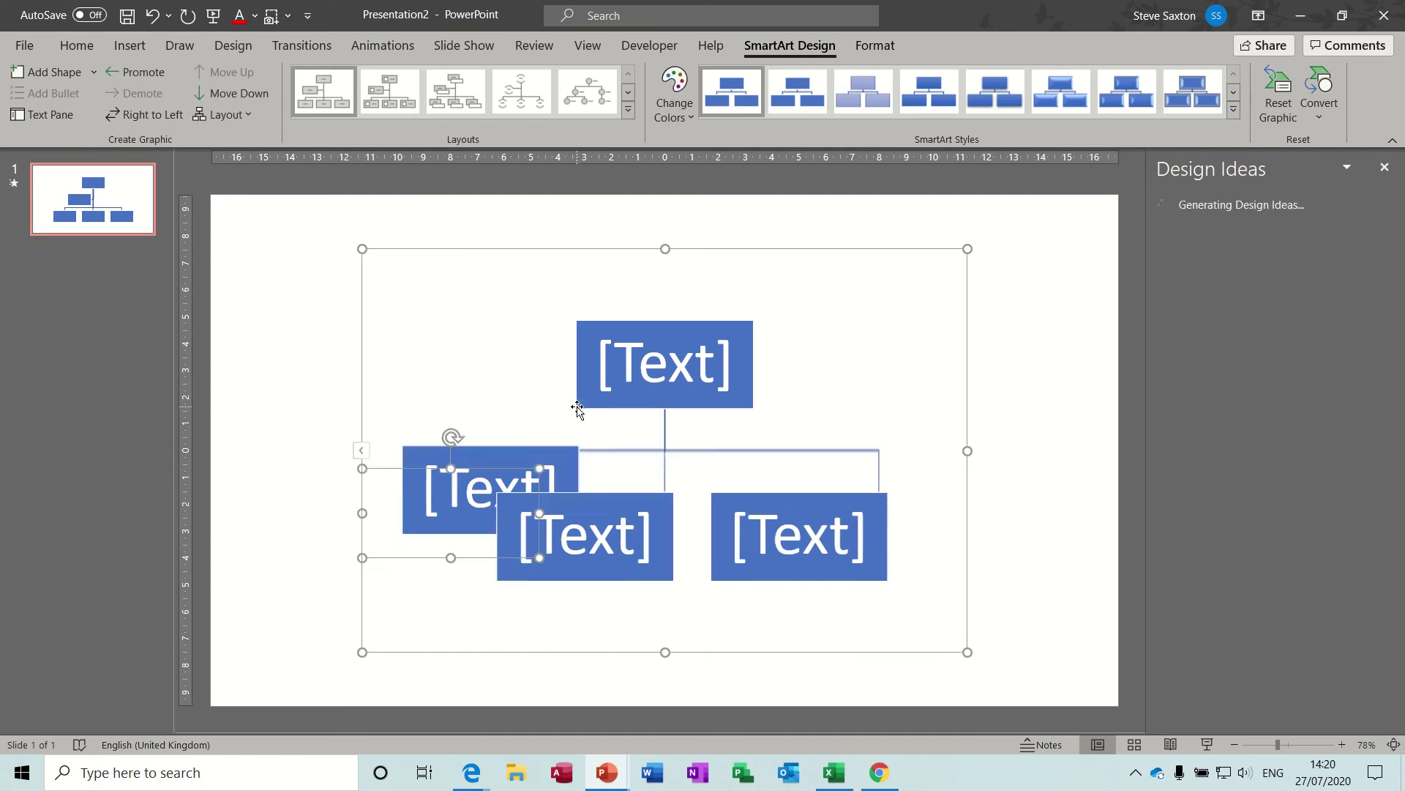
# Step: Label the chart's top box "MD" with the managing director's name on a second line
pyautogui.click(654, 400)
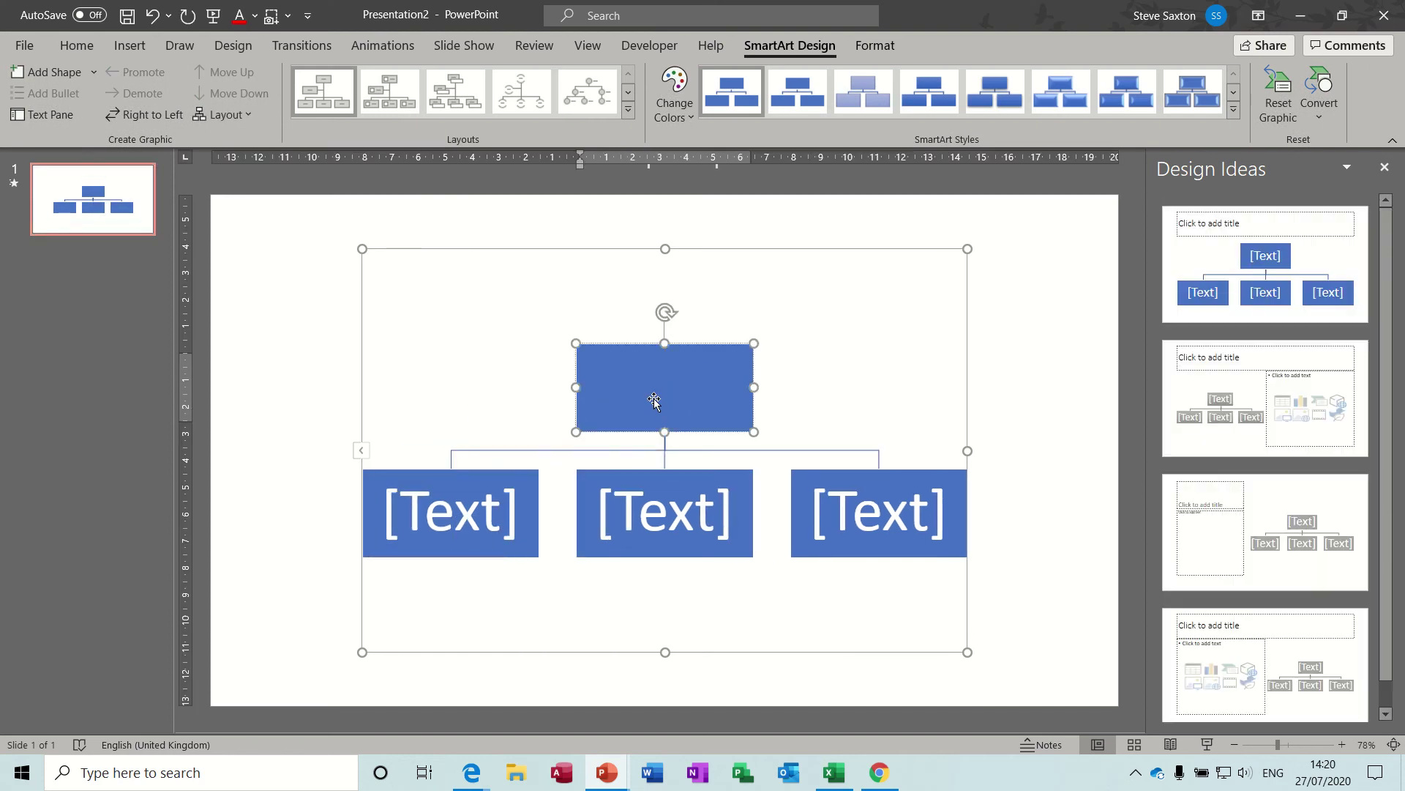
pyautogui.write('Md')
pyautogui.press('BackSpace')
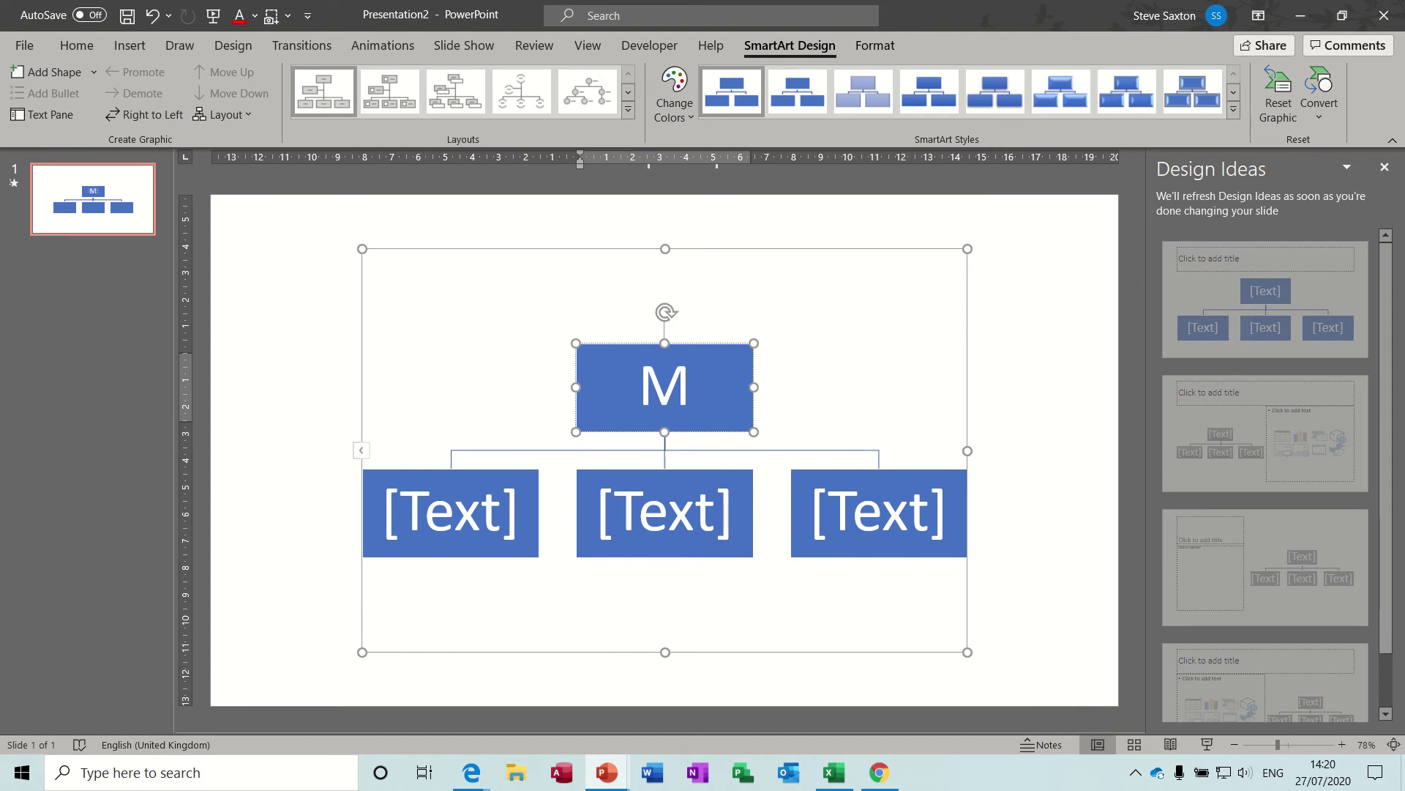
pyautogui.write('D')
pyautogui.press('Return')
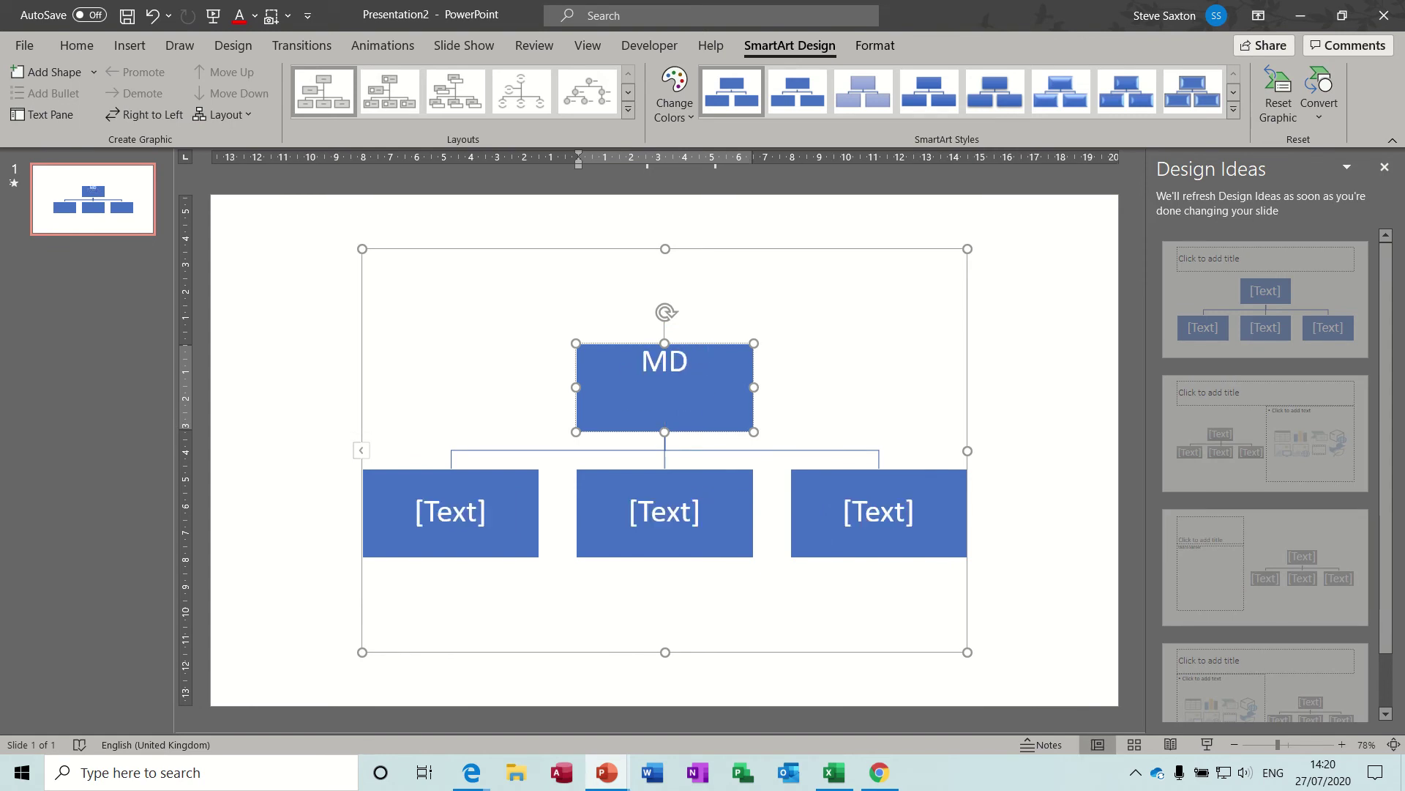
pyautogui.write('Mr Greem')
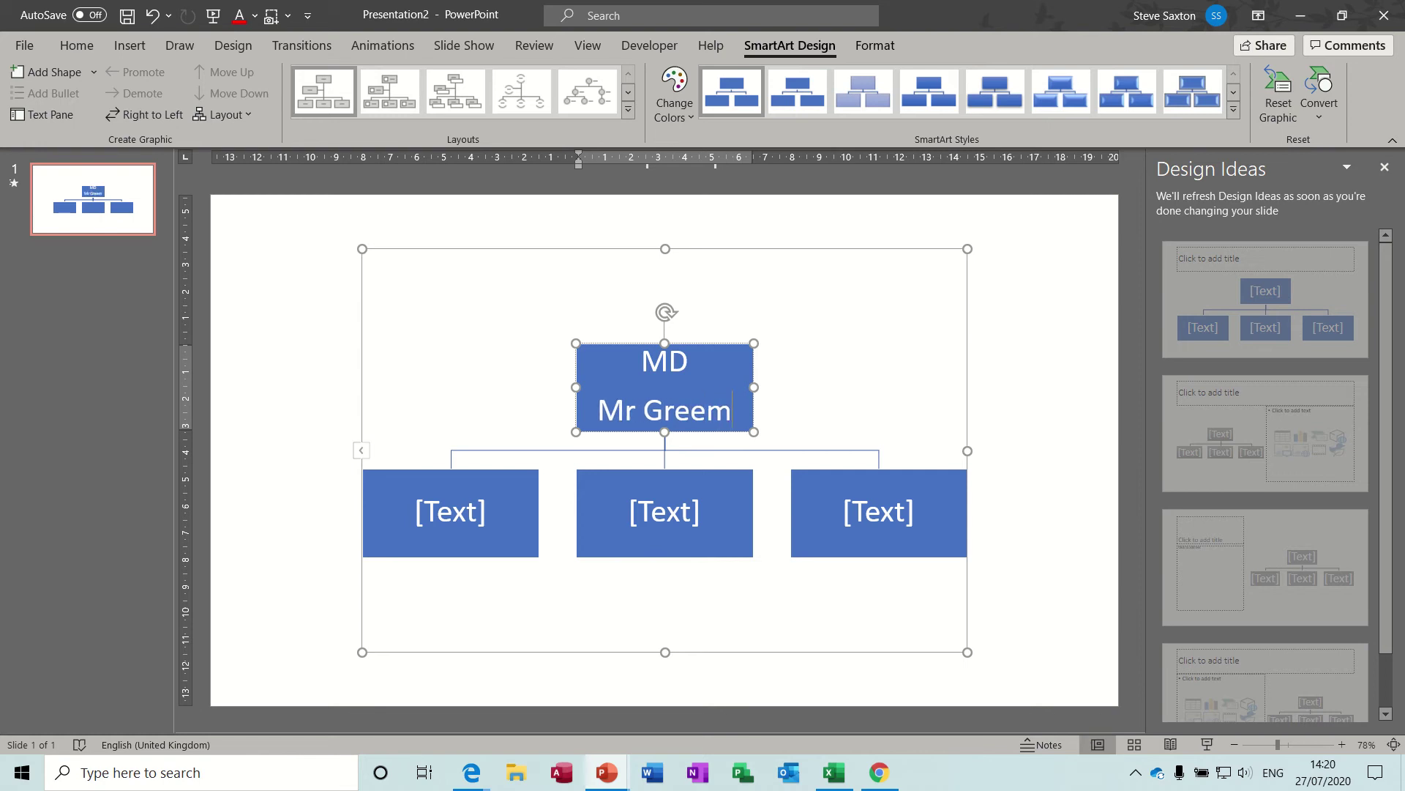
pyautogui.press('BackSpace')
pyautogui.write('n')
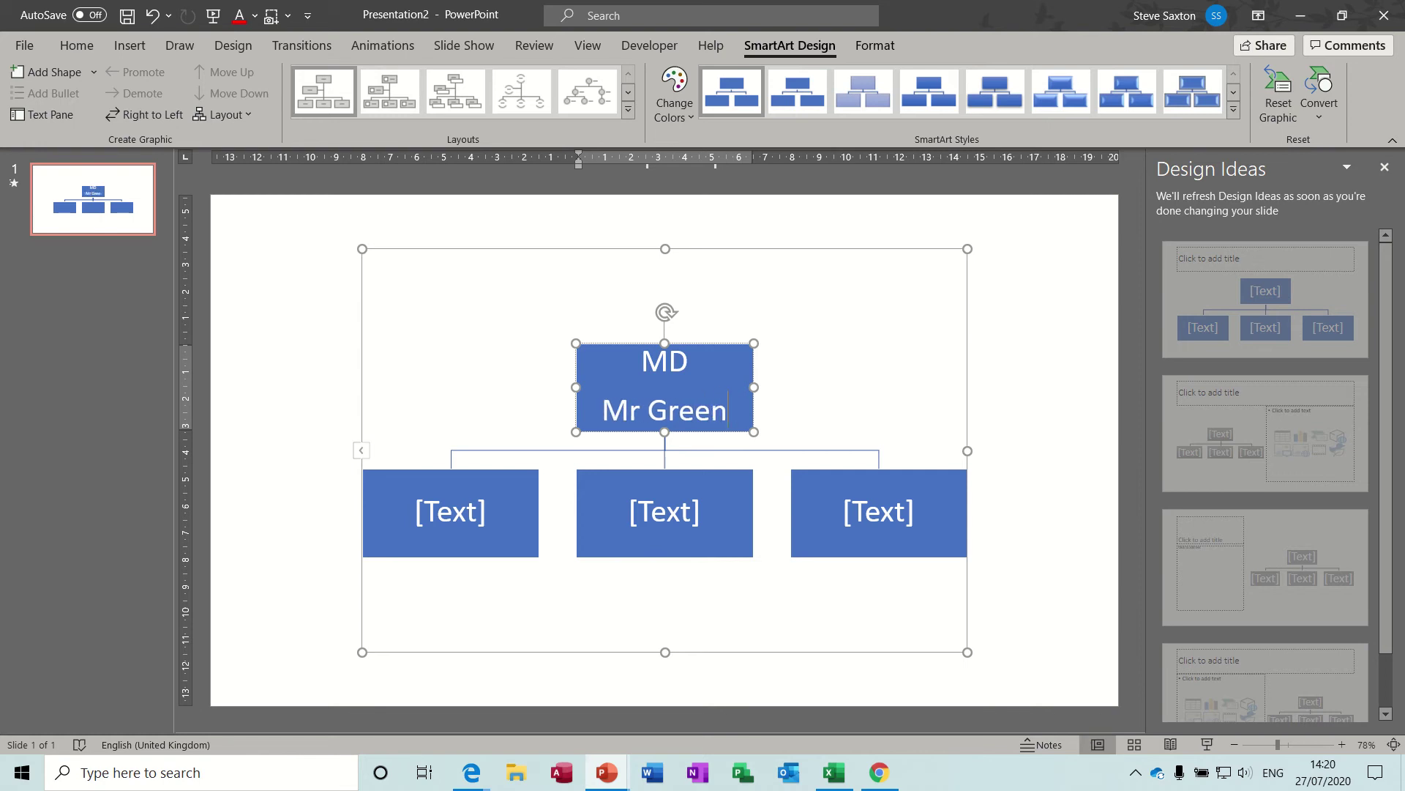
# Step: Label the first box of the second level "Training" with the training manager's name beneath it
pyautogui.click(491, 474)
pyautogui.write('T')
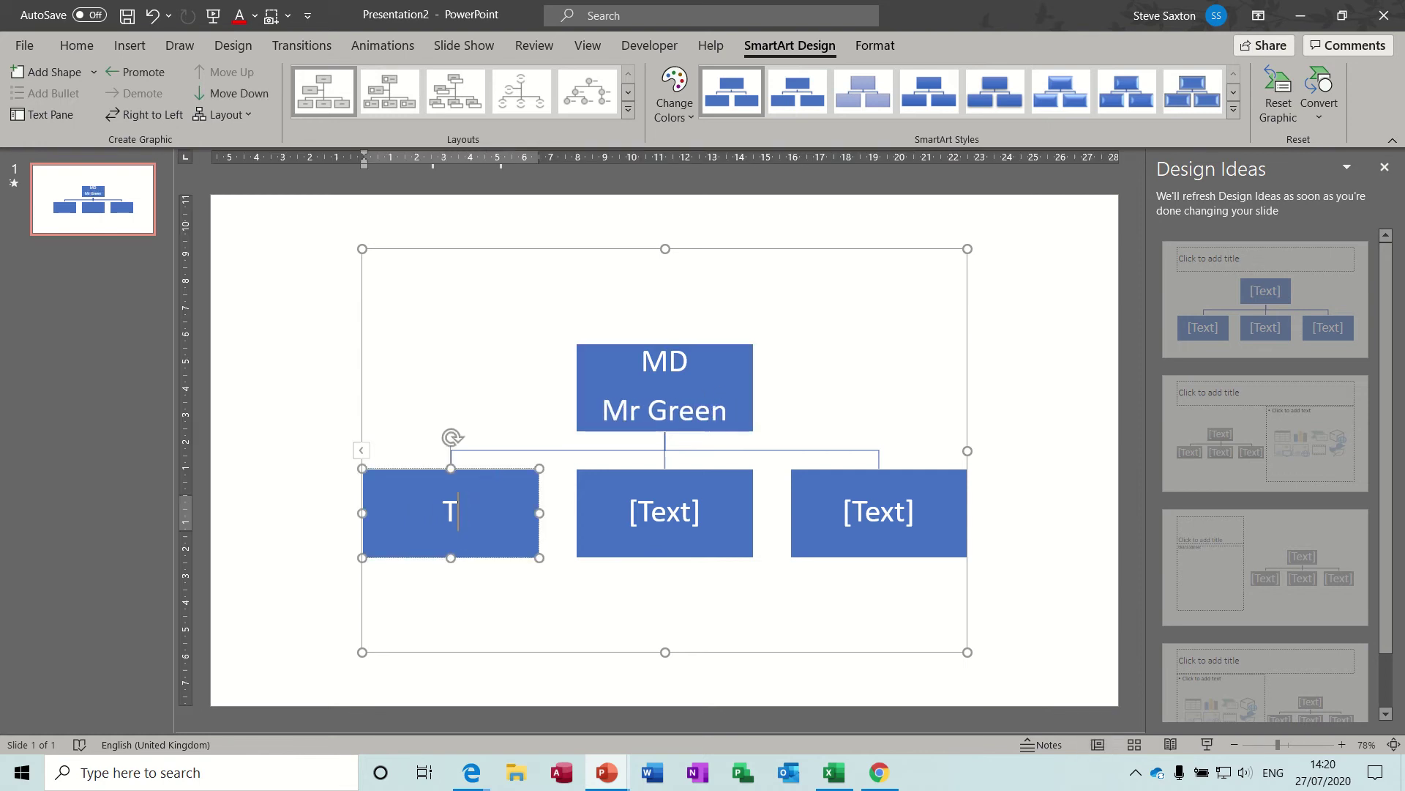
pyautogui.write('raiining')
pyautogui.press('Return')
pyautogui.write('M')
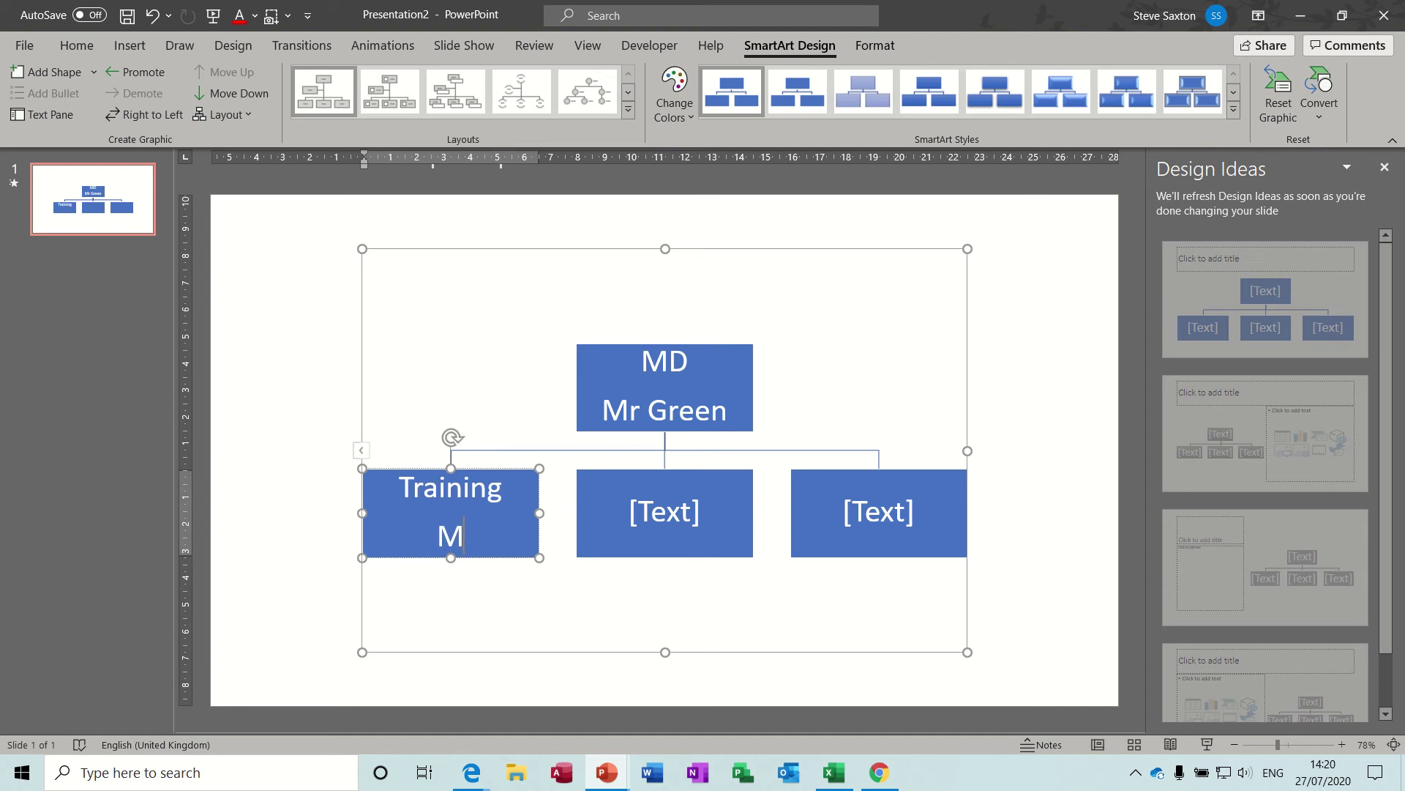
pyautogui.write('iss W')
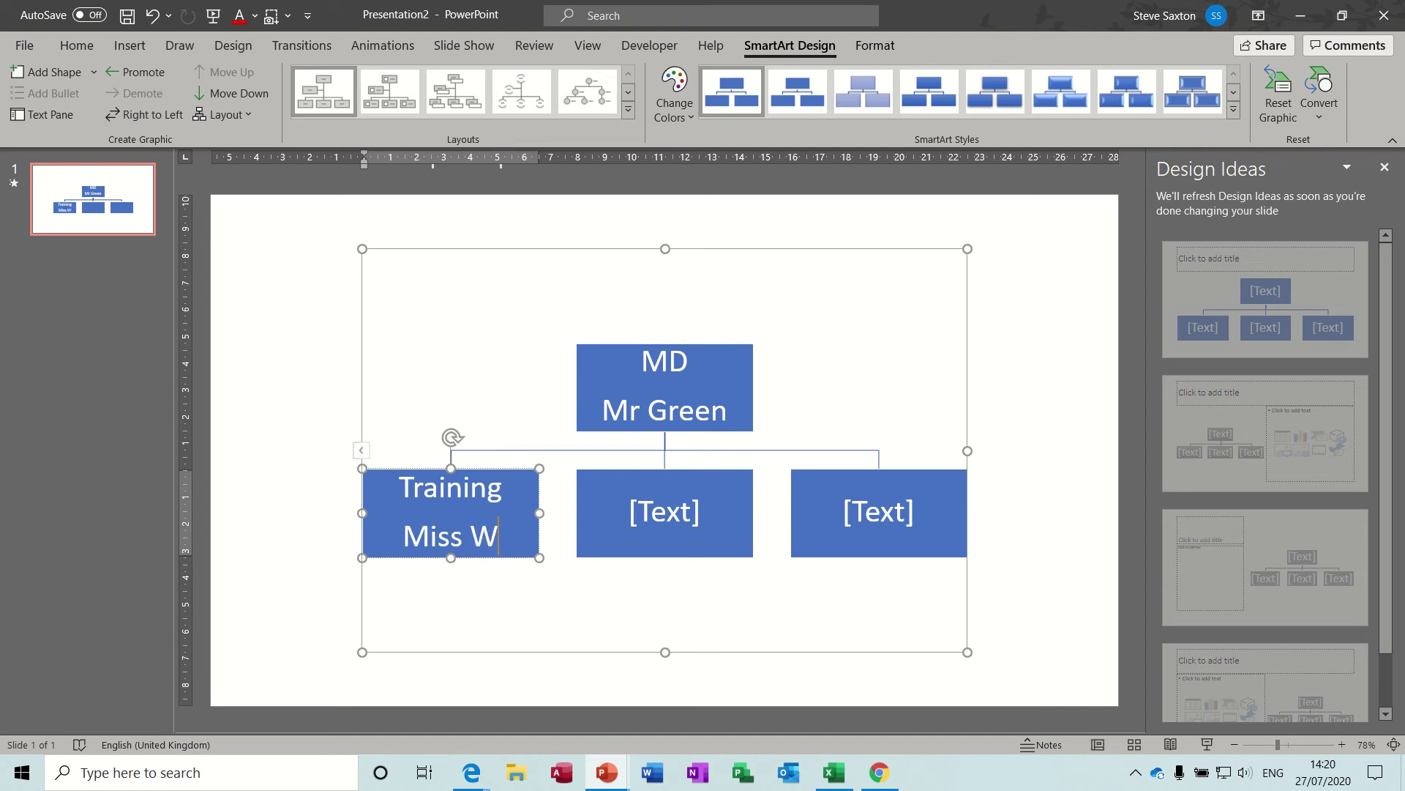
pyautogui.write('hite')
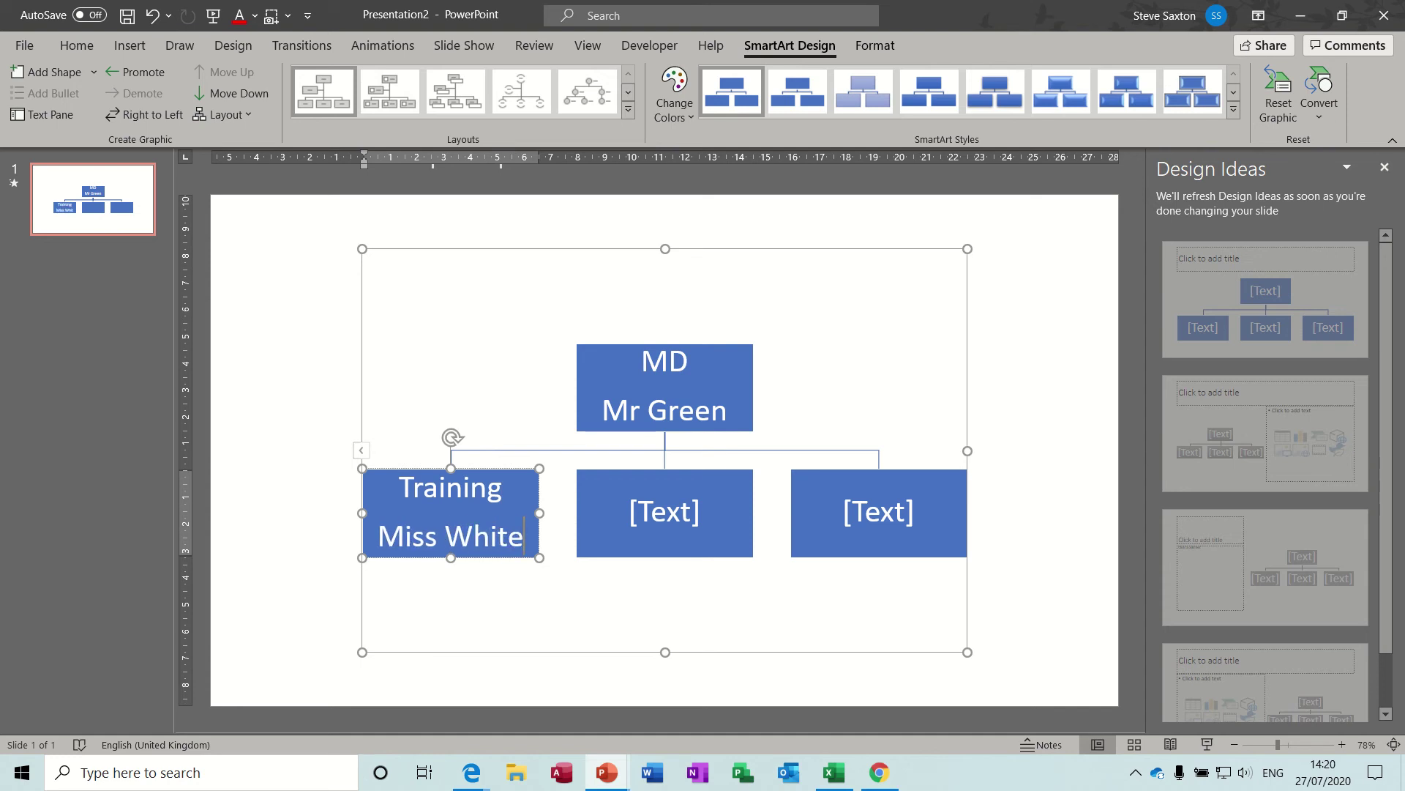
# Step: Label the middle box of the second level "Sales" with the sales manager's name beneath it
pyautogui.click(620, 495)
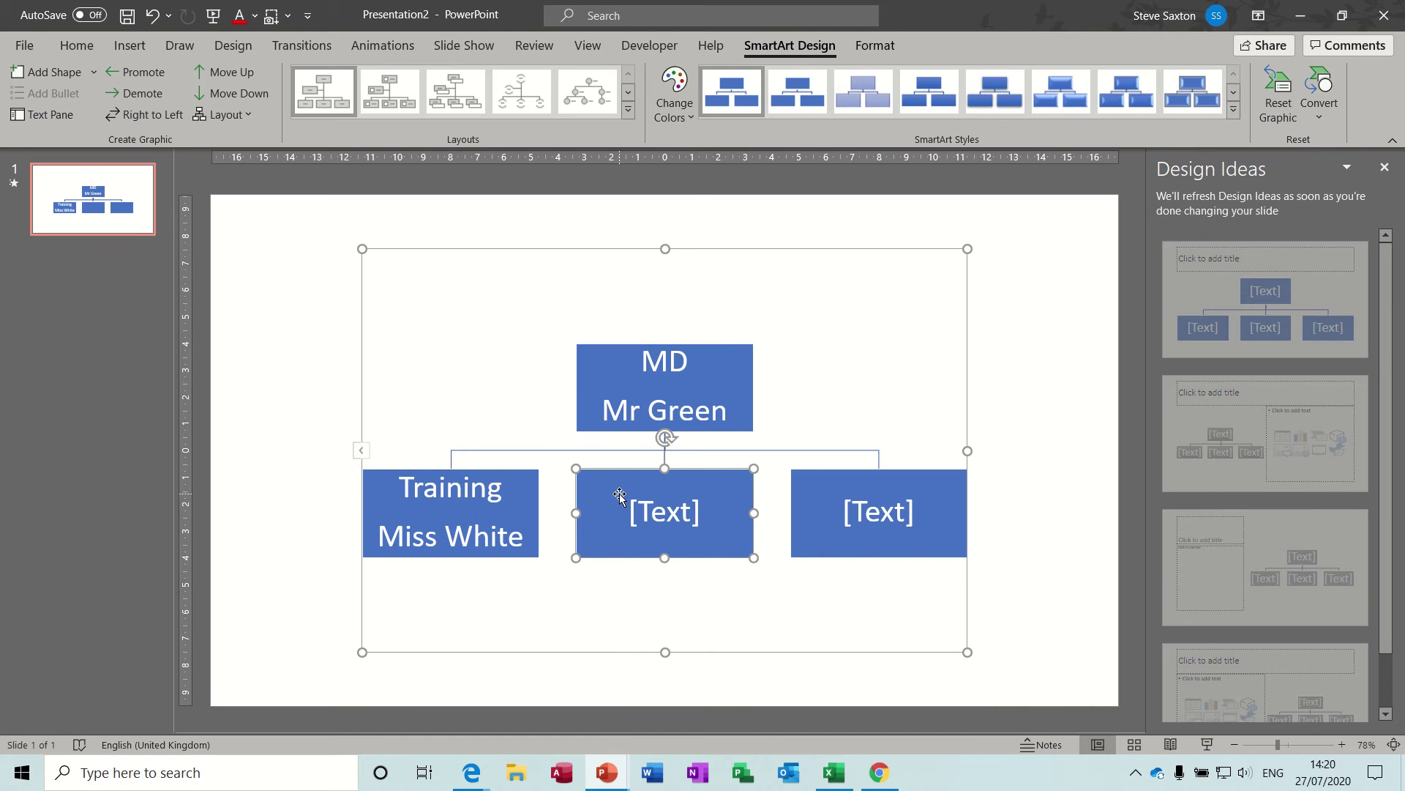
pyautogui.write('Sales')
pyautogui.press('Return')
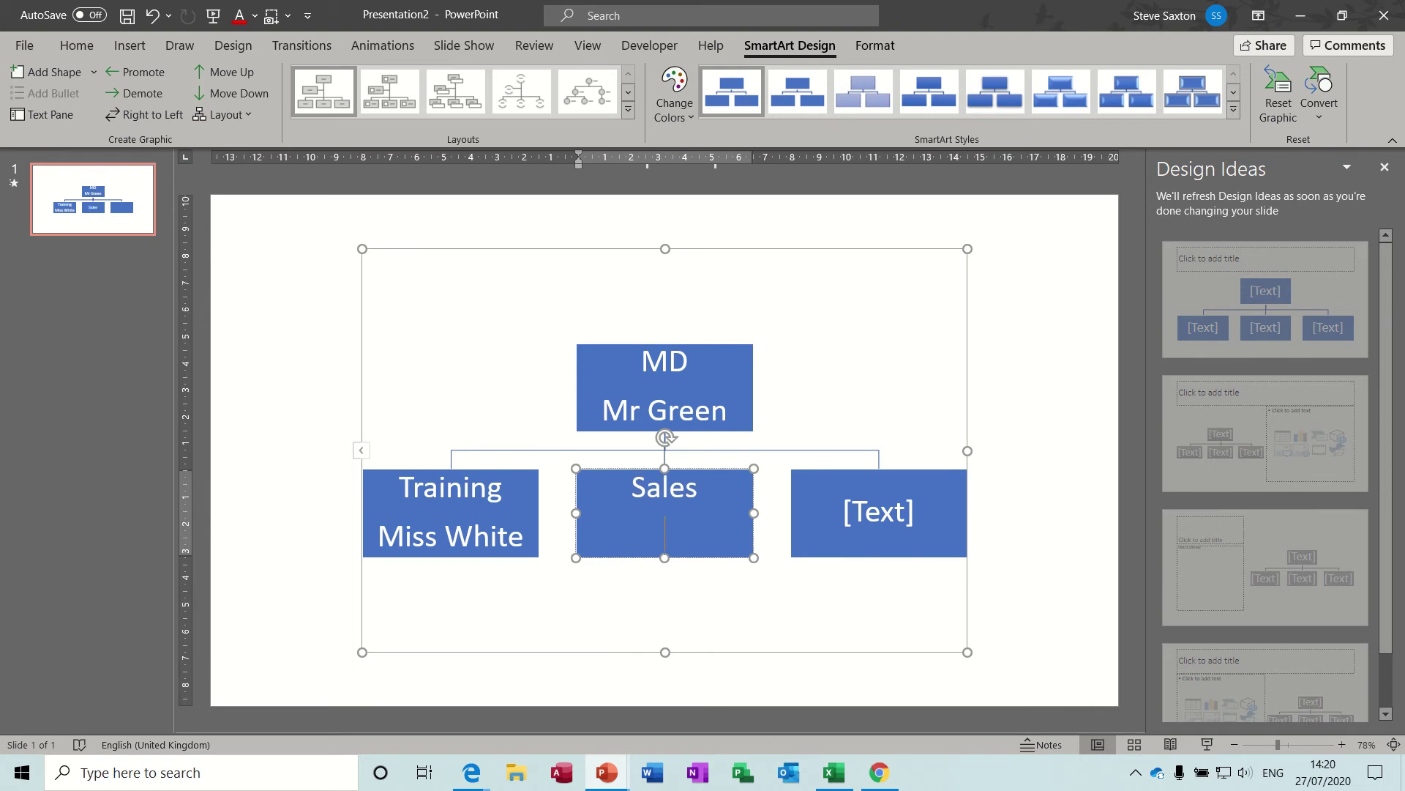
pyautogui.write('Mr Blac')
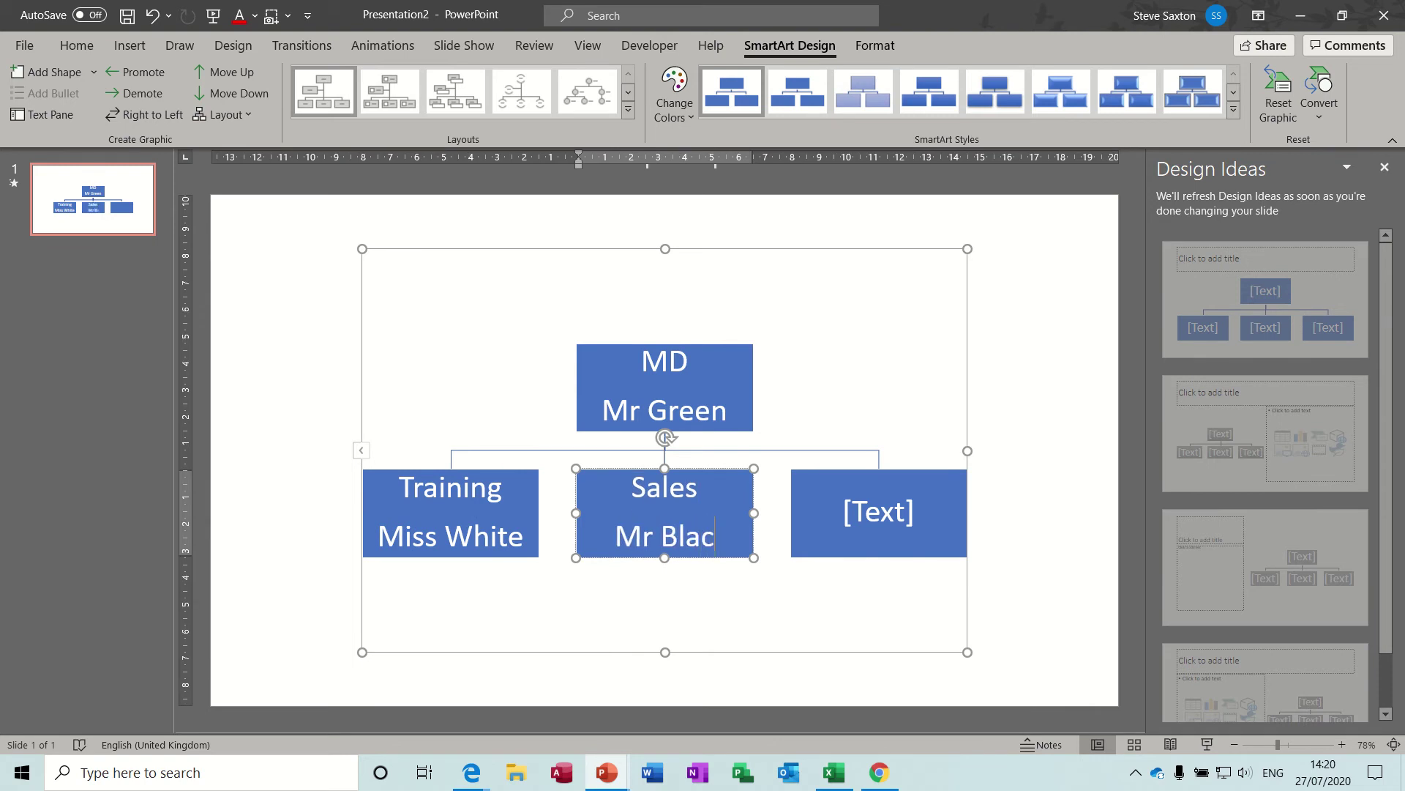
pyautogui.write('k')
# Step: Label the last box of the second level "Retail" with the retail manager's name beneath it
pyautogui.click(849, 525)
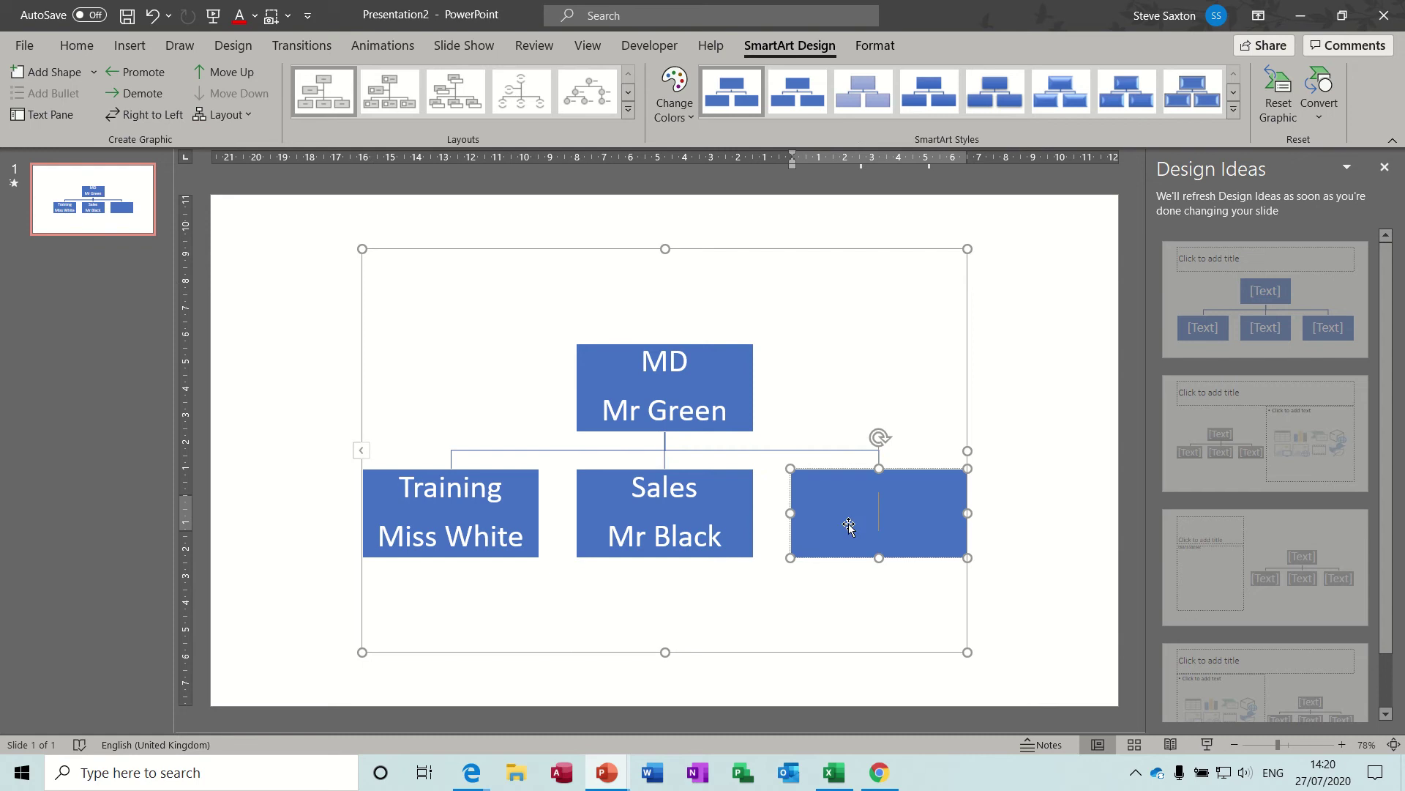
pyautogui.write('Retail')
pyautogui.press('Return')
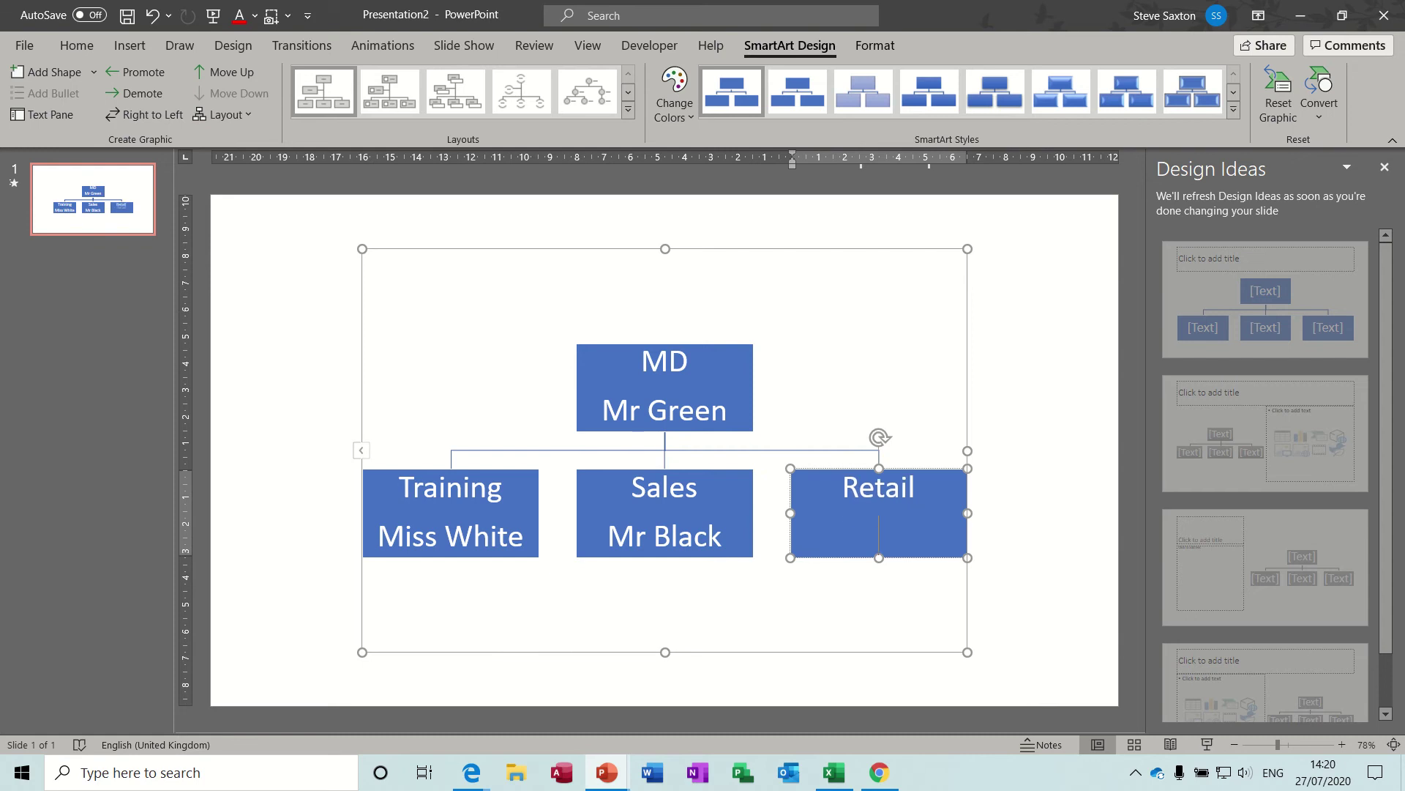
pyautogui.write('Mrs Brown')
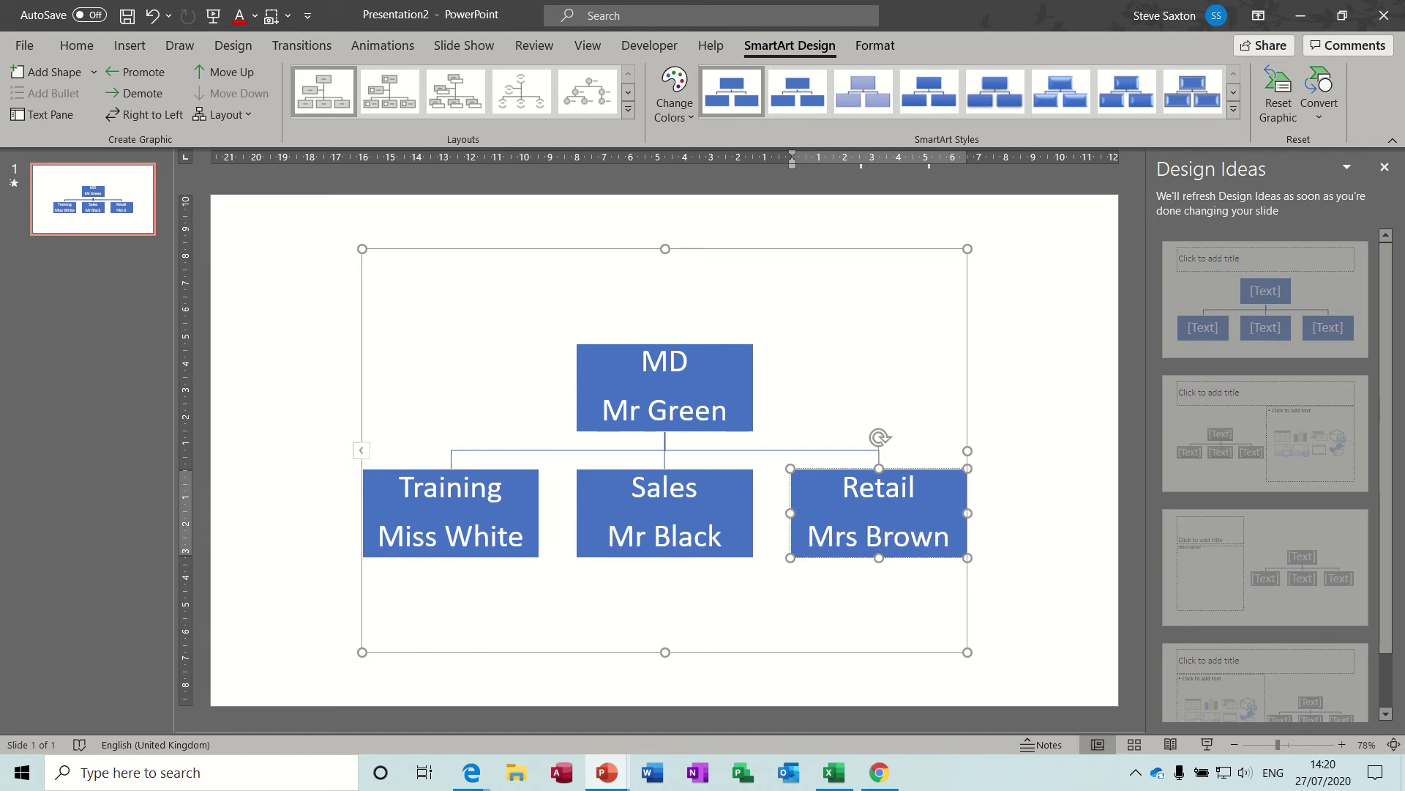
# Step: Duplicate the organization chart slide and add two subordinate boxes under the Training box on the copy
pyautogui.click(138, 225)
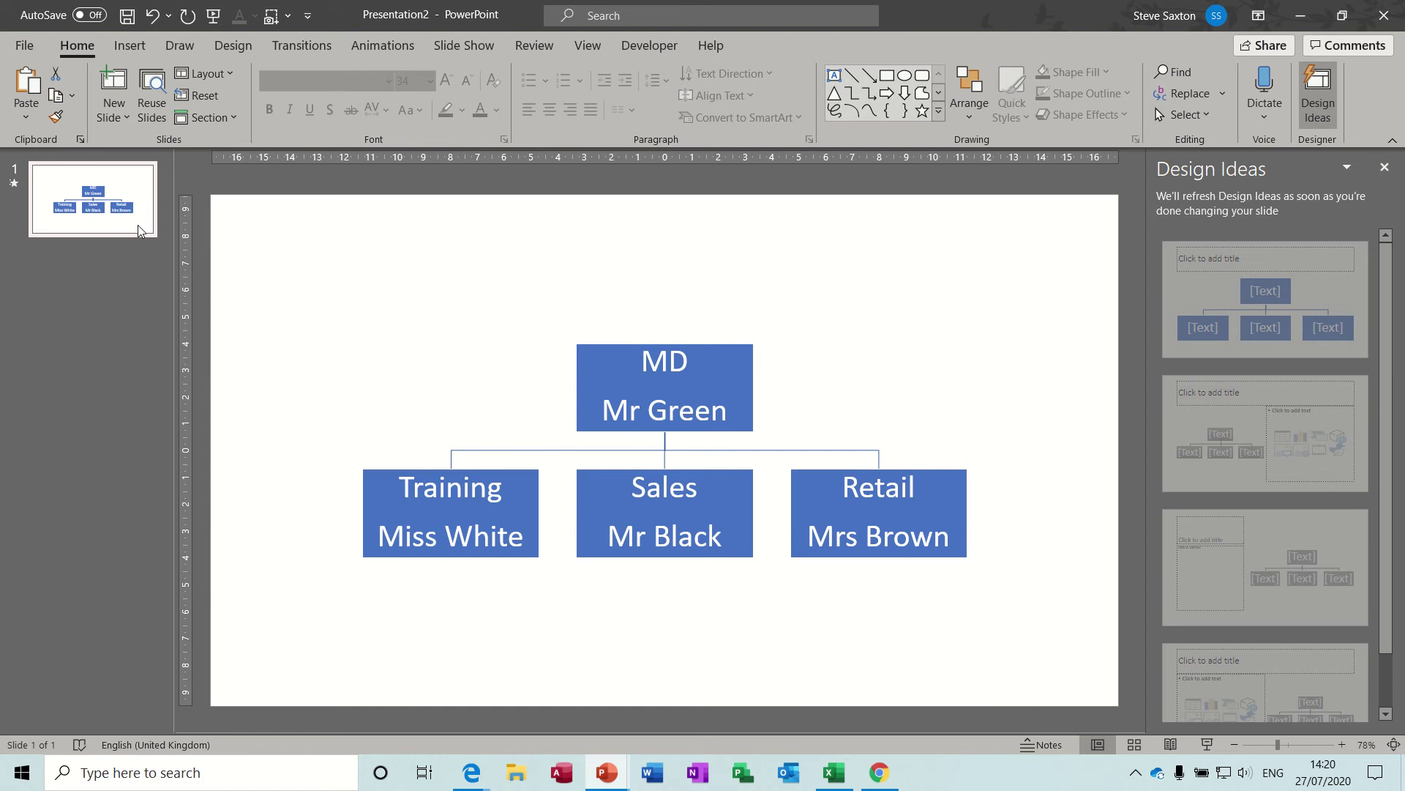
pyautogui.hotkey('ctrl', 'v')
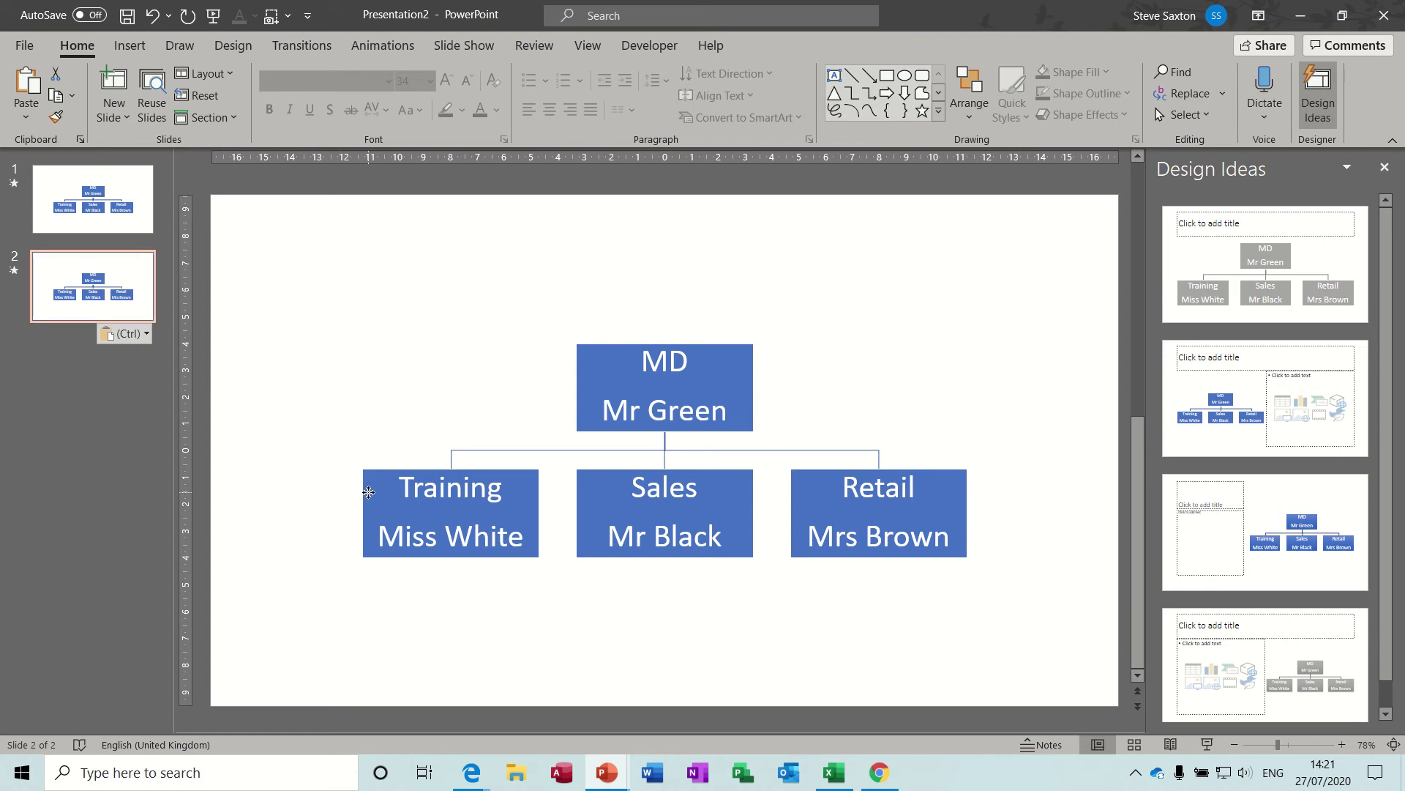
pyautogui.click(368, 495)
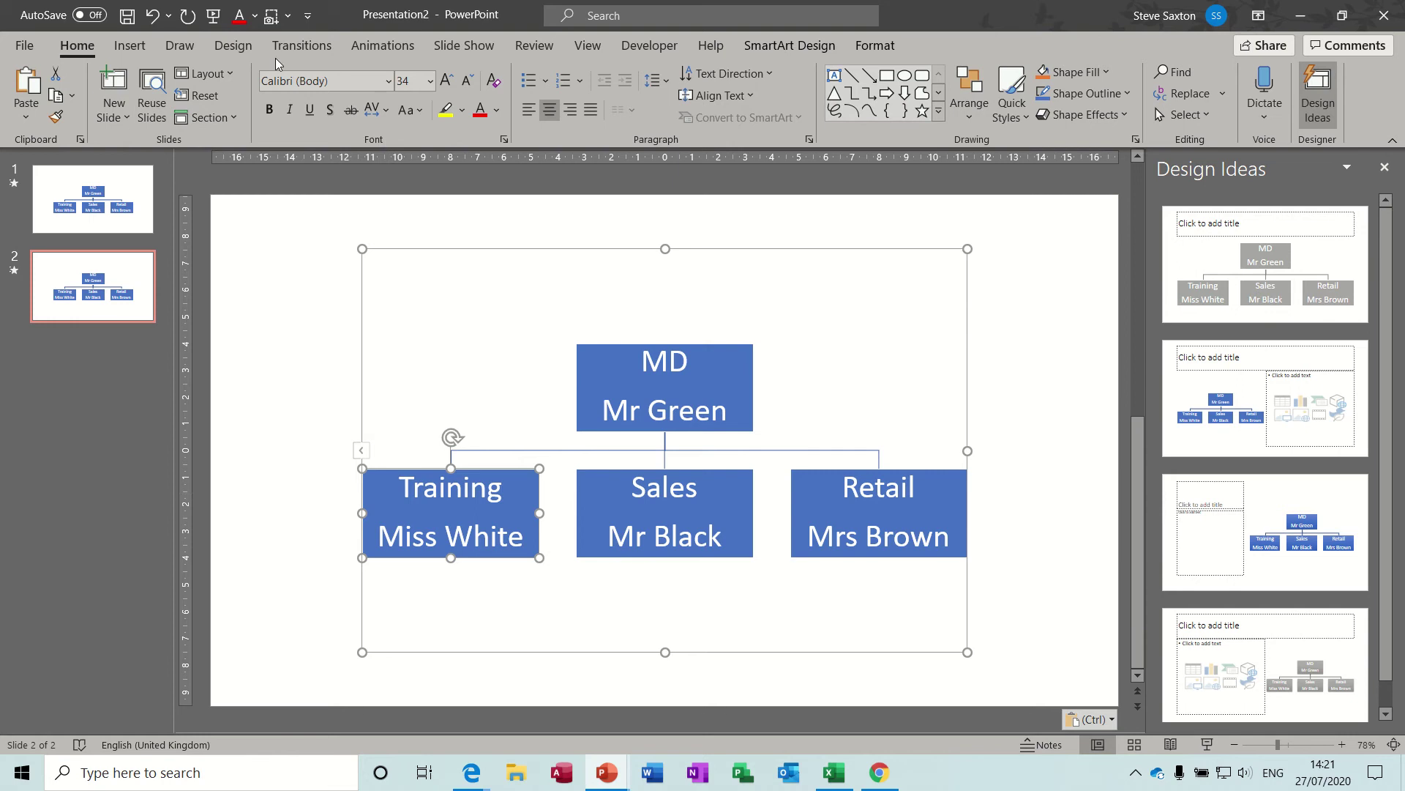
pyautogui.click(766, 45)
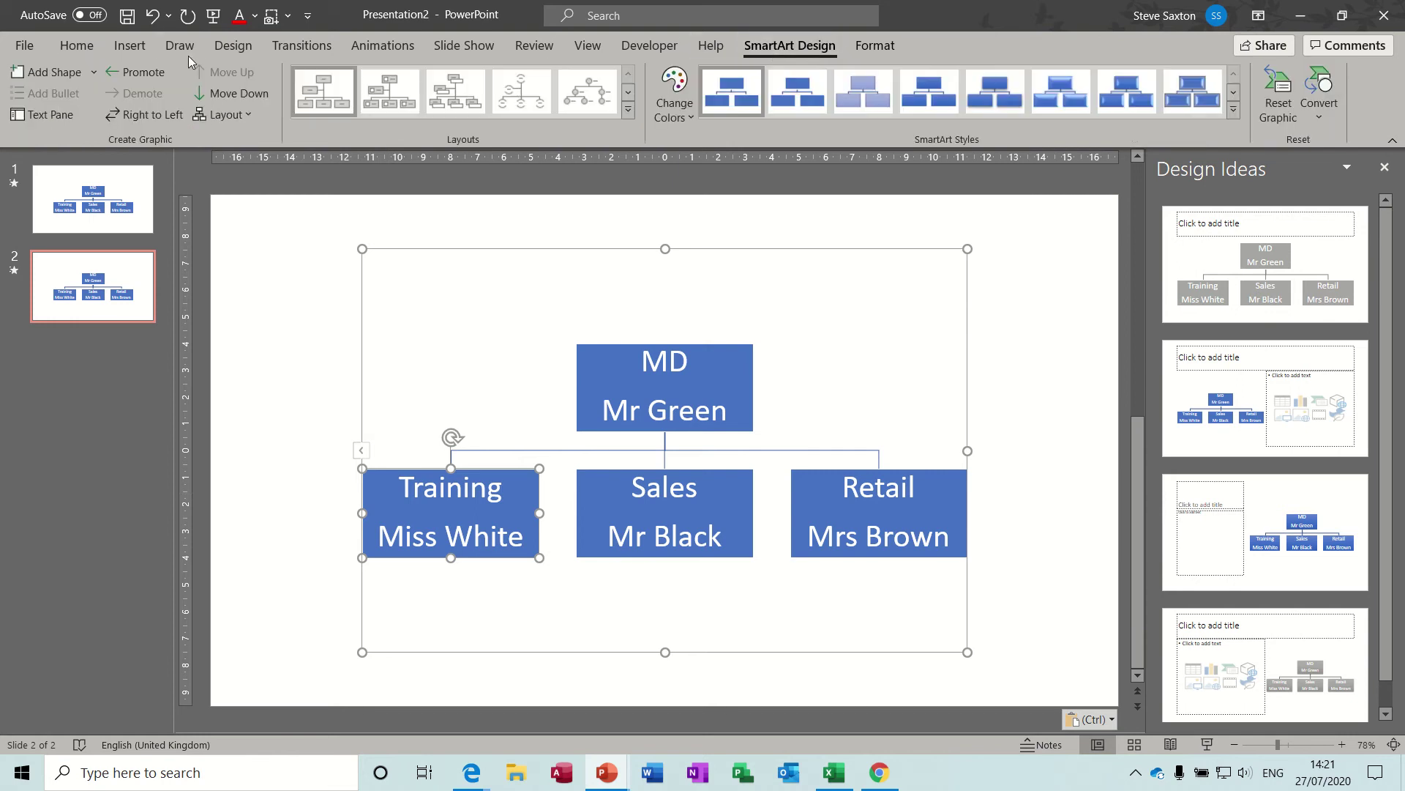
pyautogui.click(42, 74)
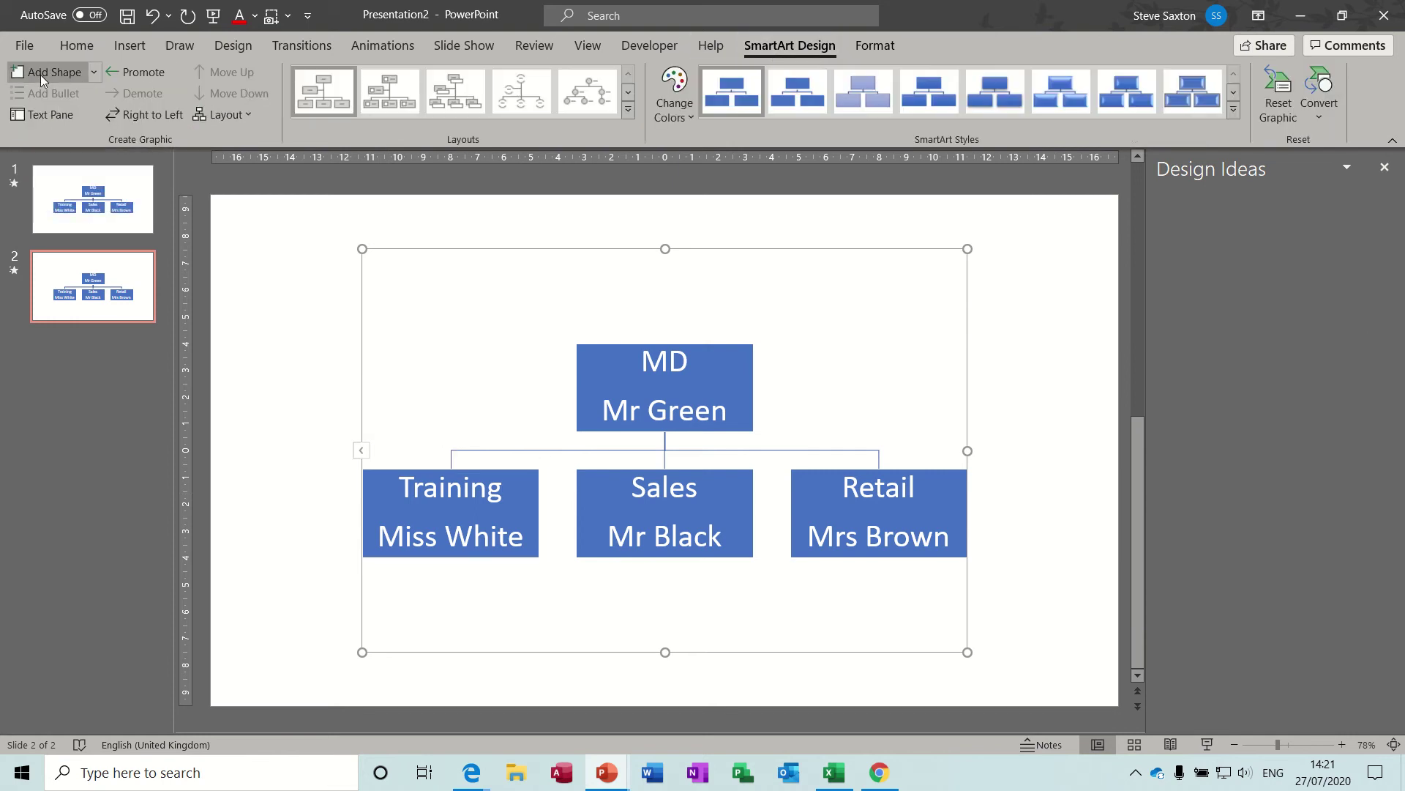
pyautogui.click(41, 75)
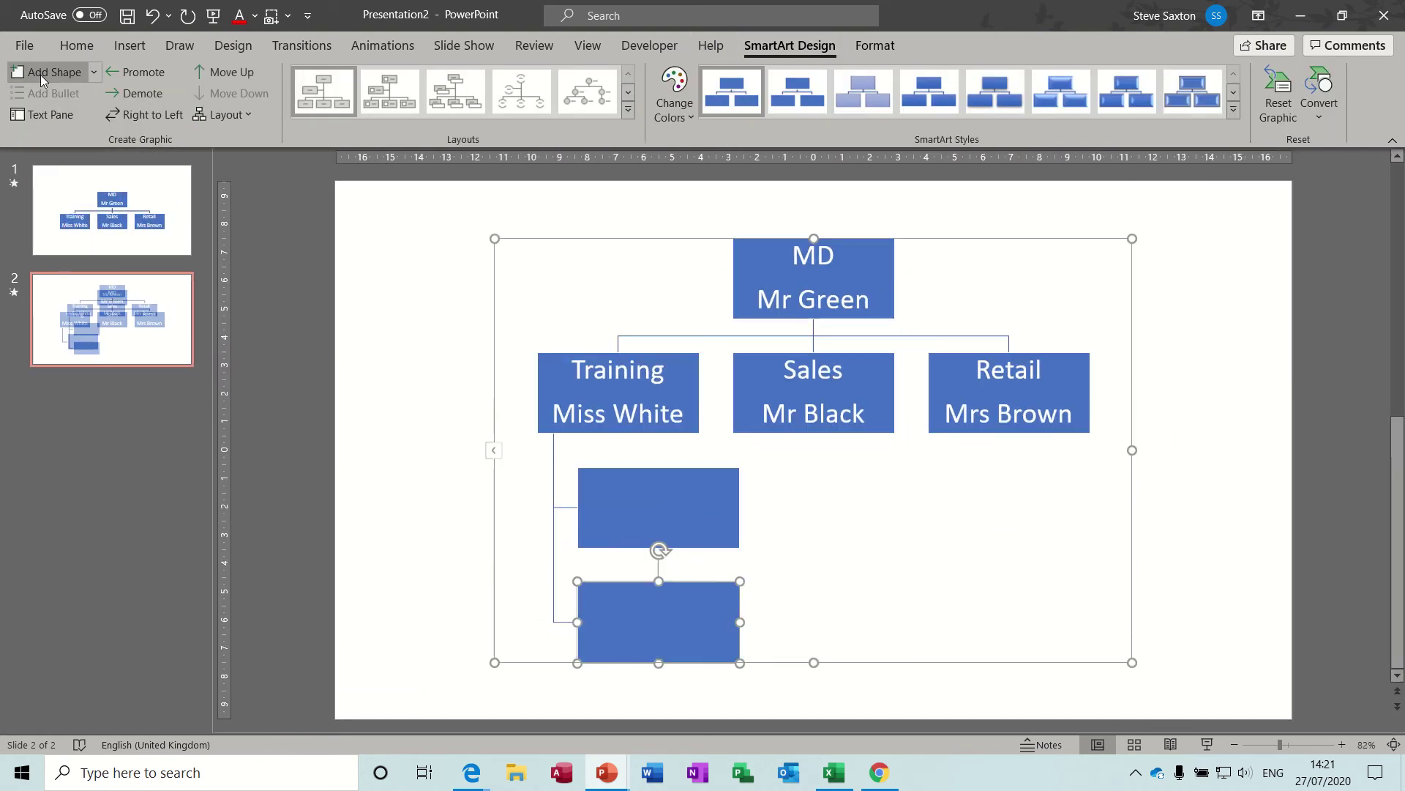
# Step: Change the layout of the Training box's subordinates to Standard so they sit side by side
pyautogui.click(564, 354)
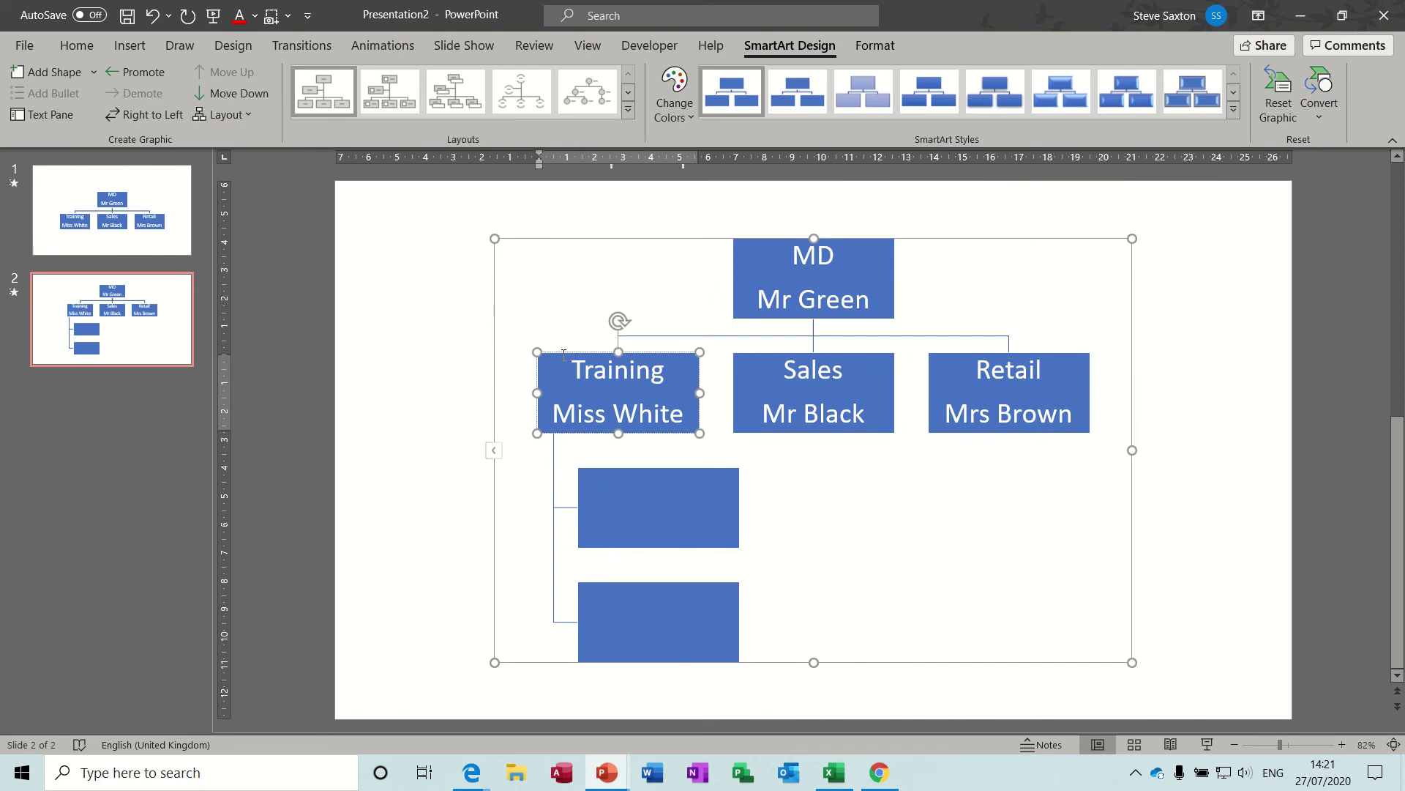
pyautogui.click(252, 117)
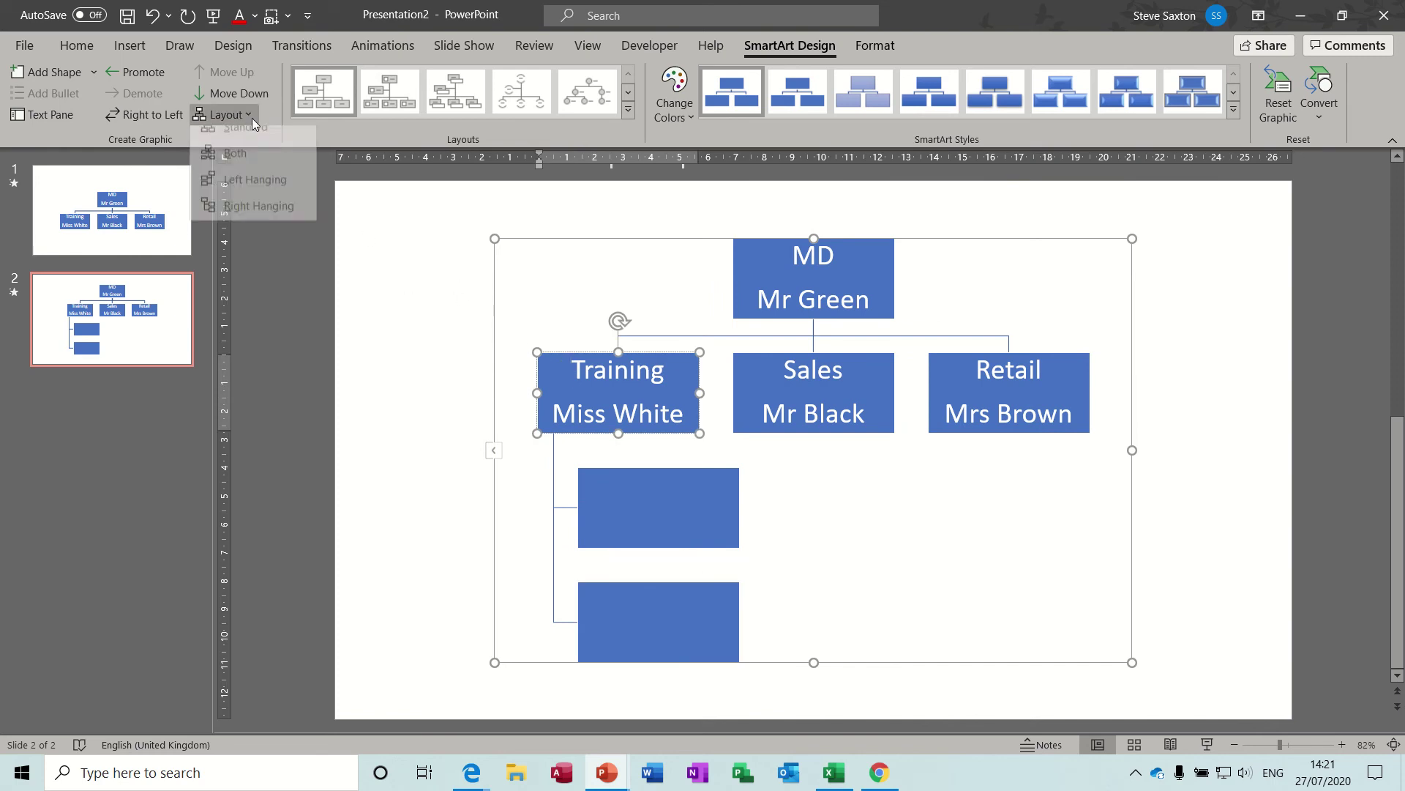
pyautogui.click(250, 141)
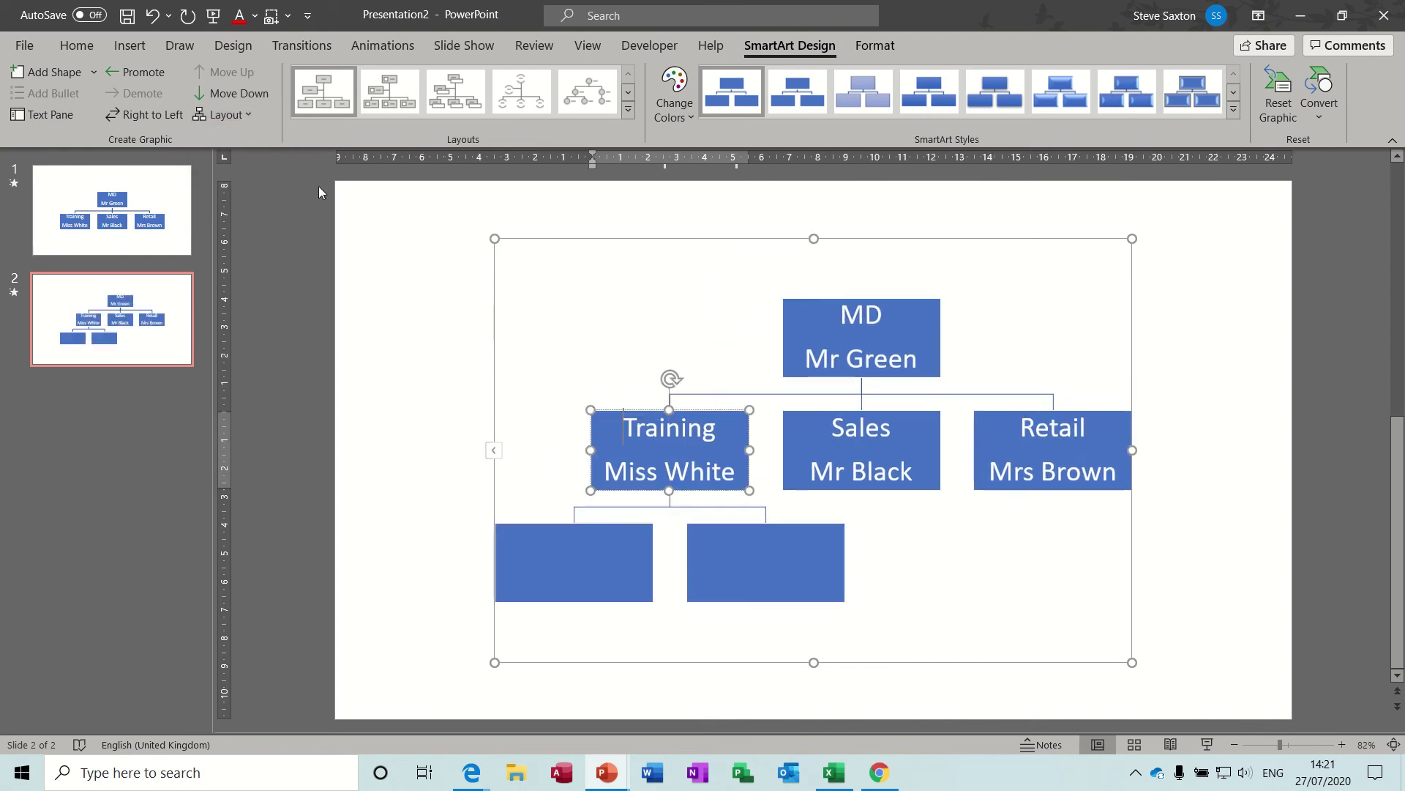
# Step: Label the first box under Training "Asst" with that assistant's name on a second line
pyautogui.click(561, 549)
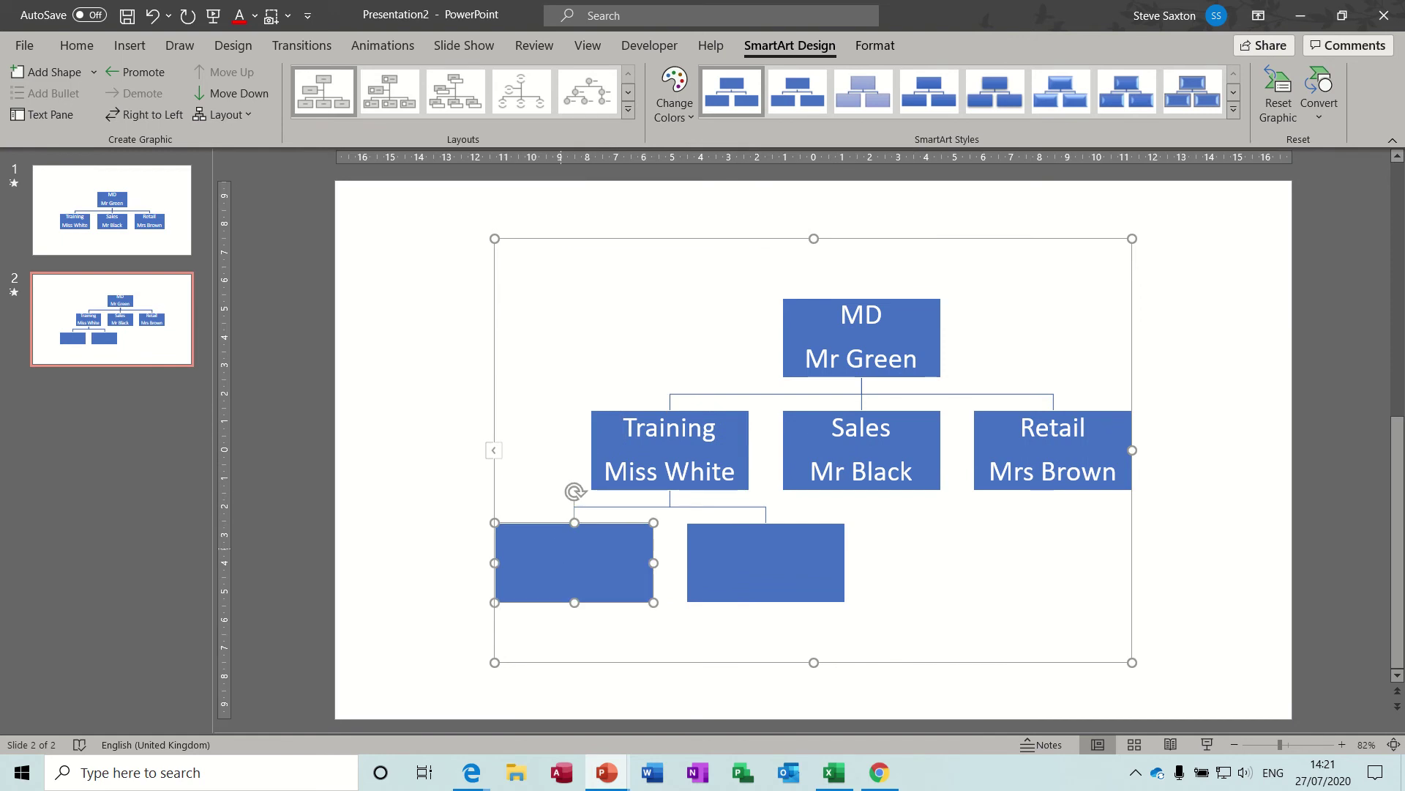
pyautogui.write('Asst')
pyautogui.press('Return')
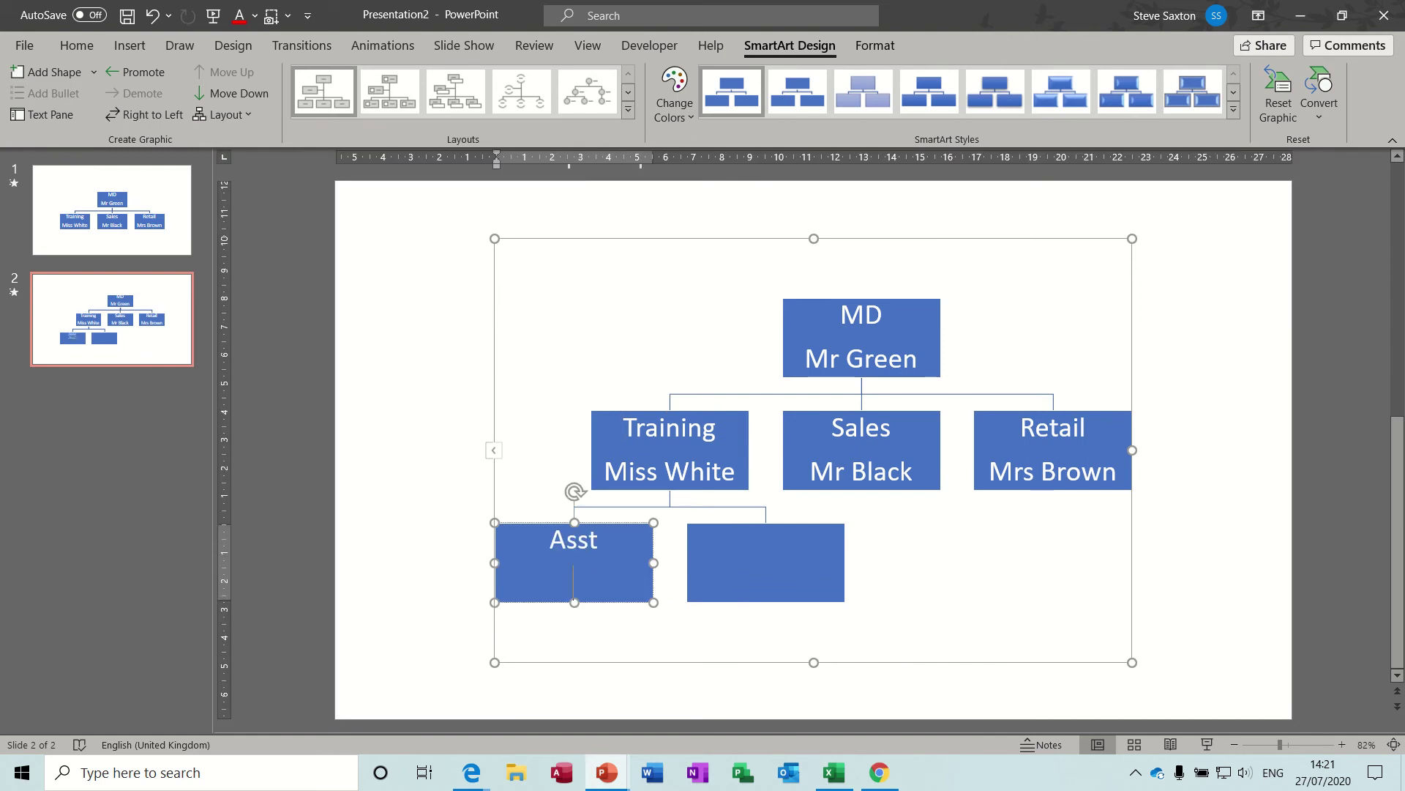
pyautogui.write('Mrs Jones')
# Step: Label the second box under Training "Asst" with the other assistant's name beneath it, and deselect the box
pyautogui.click(731, 578)
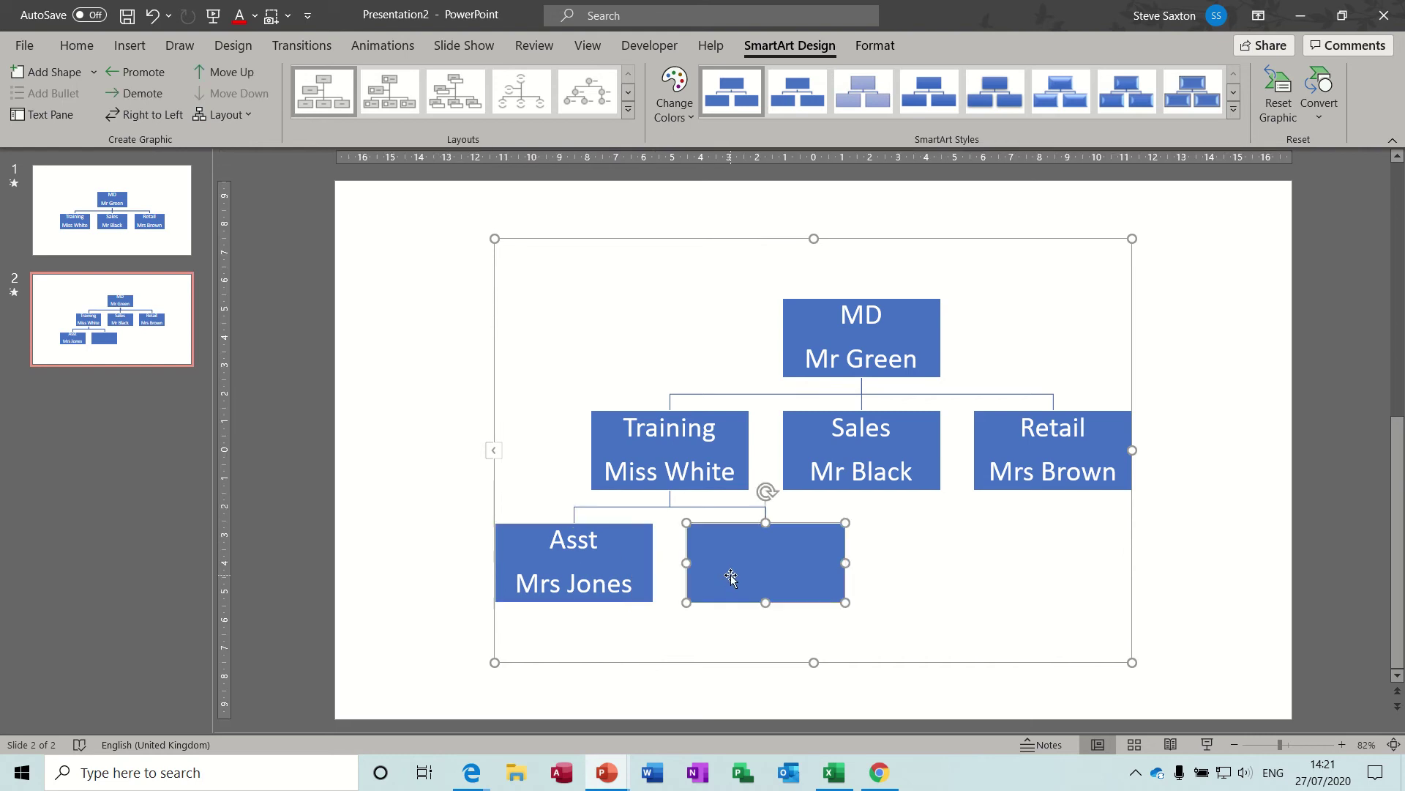
pyautogui.write('Asst')
pyautogui.press('Return')
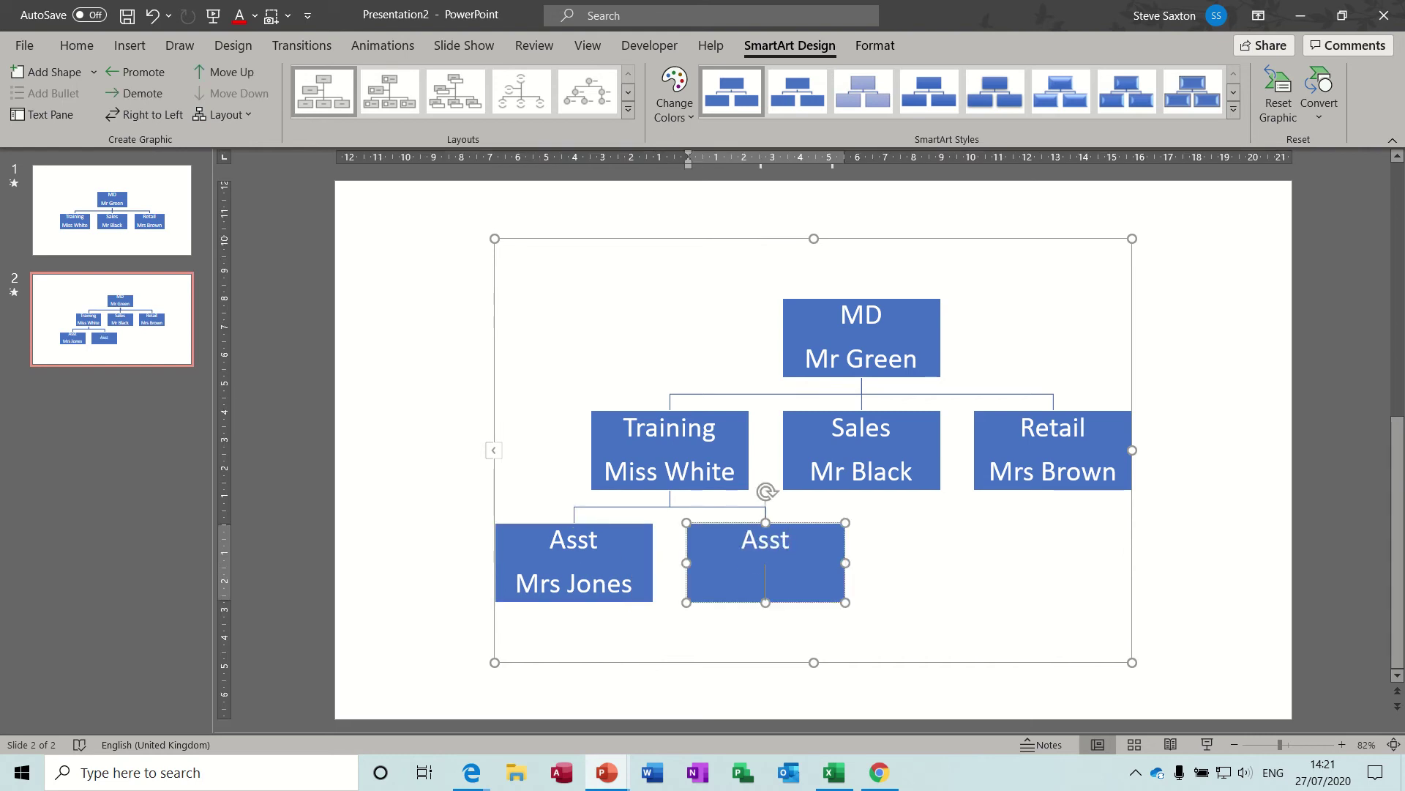
pyautogui.write('Mr Red')
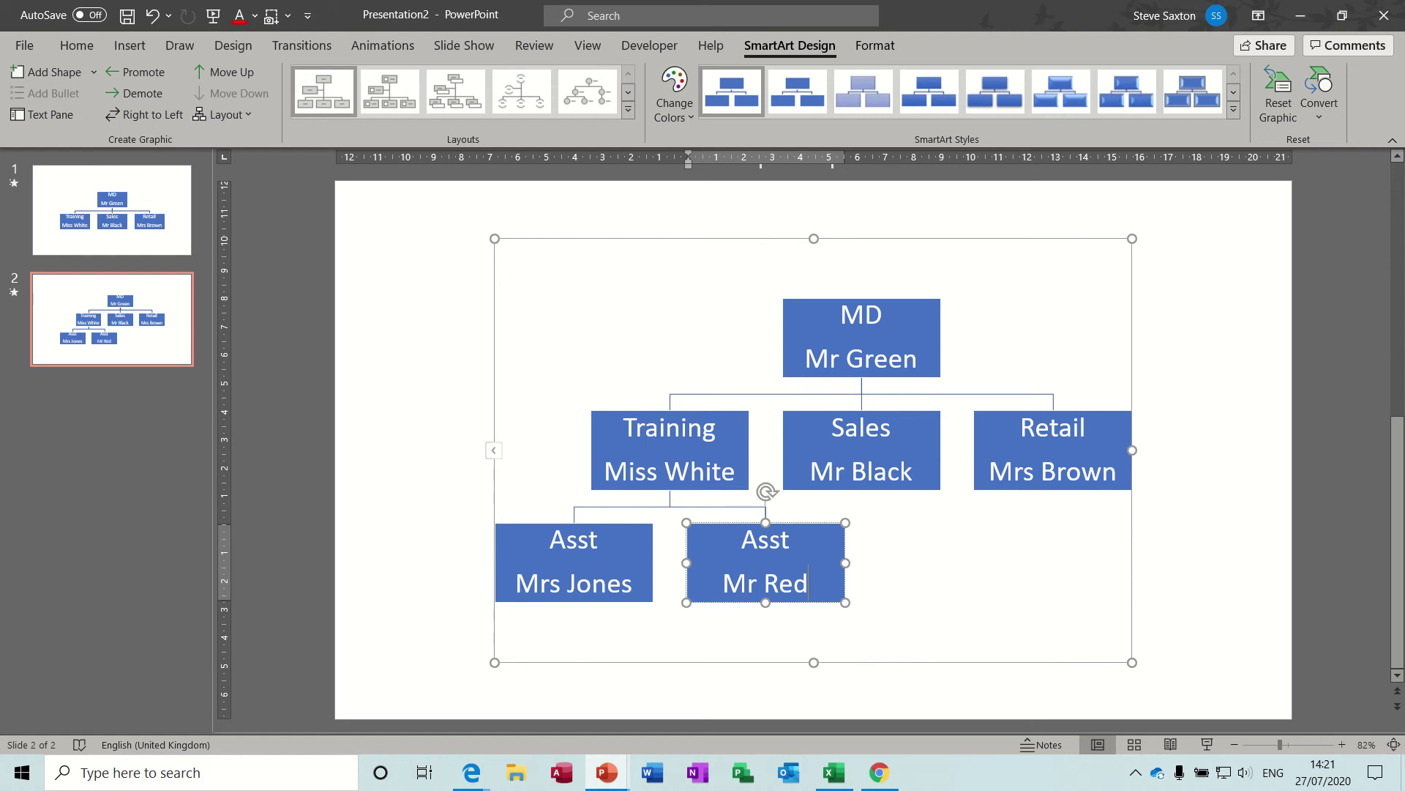
pyautogui.click(881, 528)
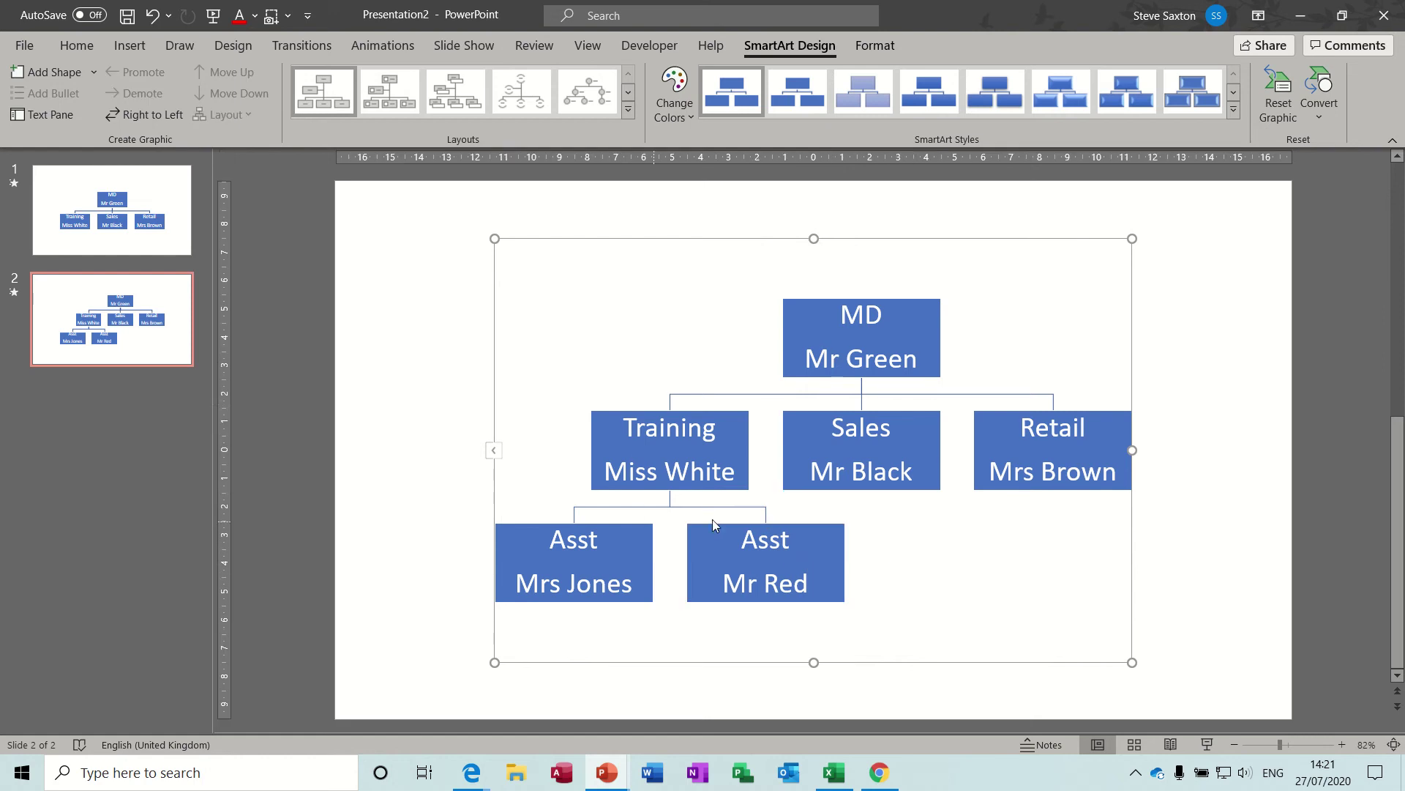
# Step: Hide the text in the MD, Sales and Retail boxes on slide 2 by setting their text fill to No Fill
pyautogui.click(811, 299)
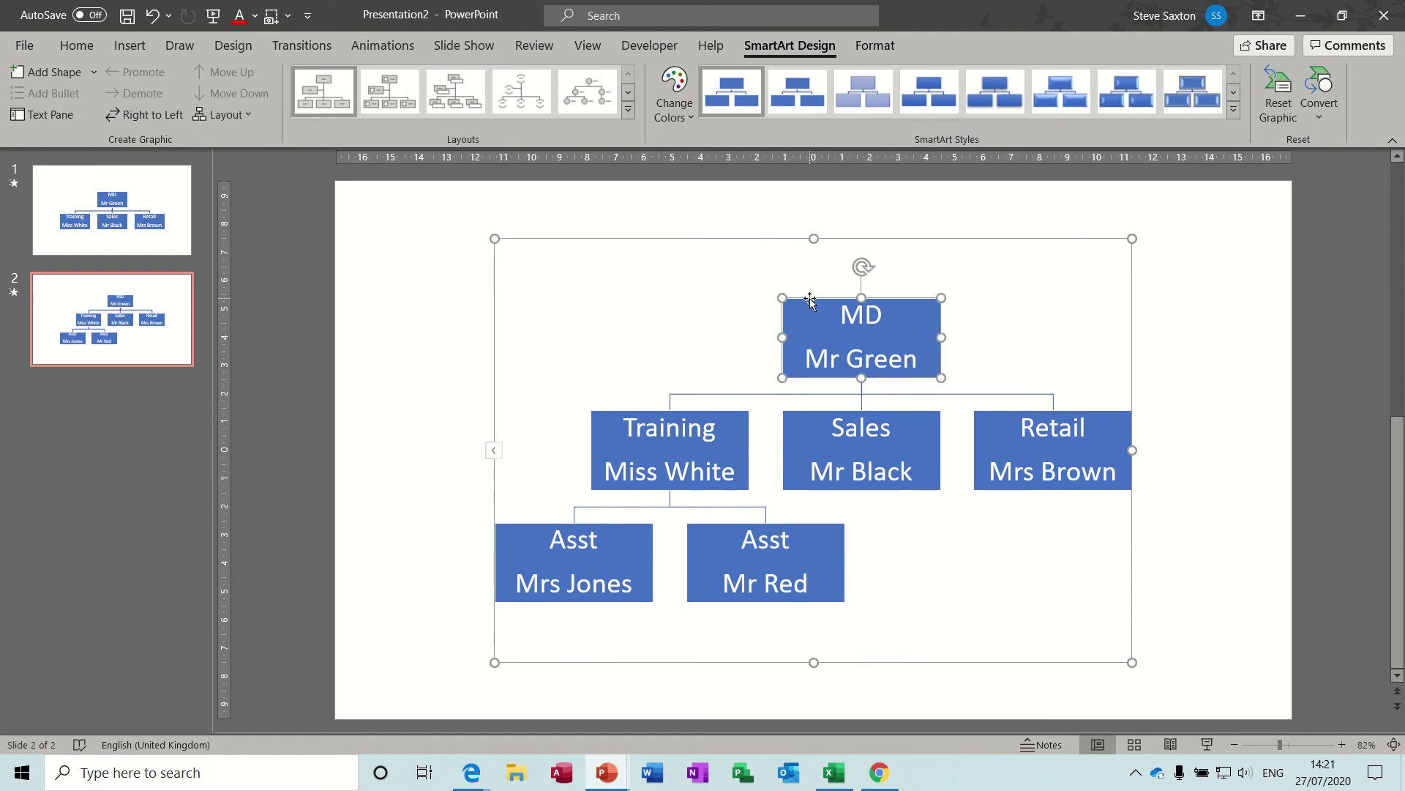
pyautogui.click(865, 48)
pyautogui.click(900, 75)
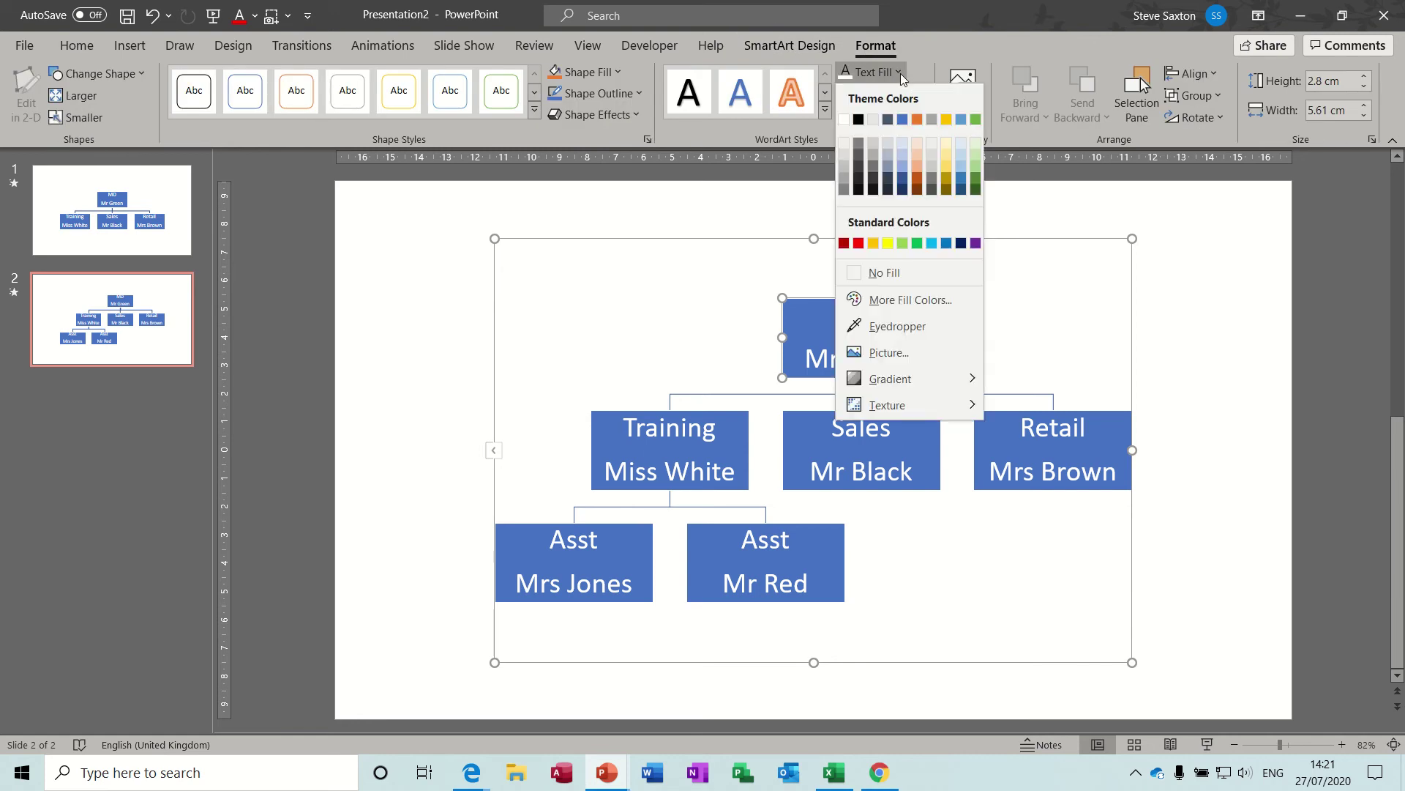
pyautogui.click(858, 271)
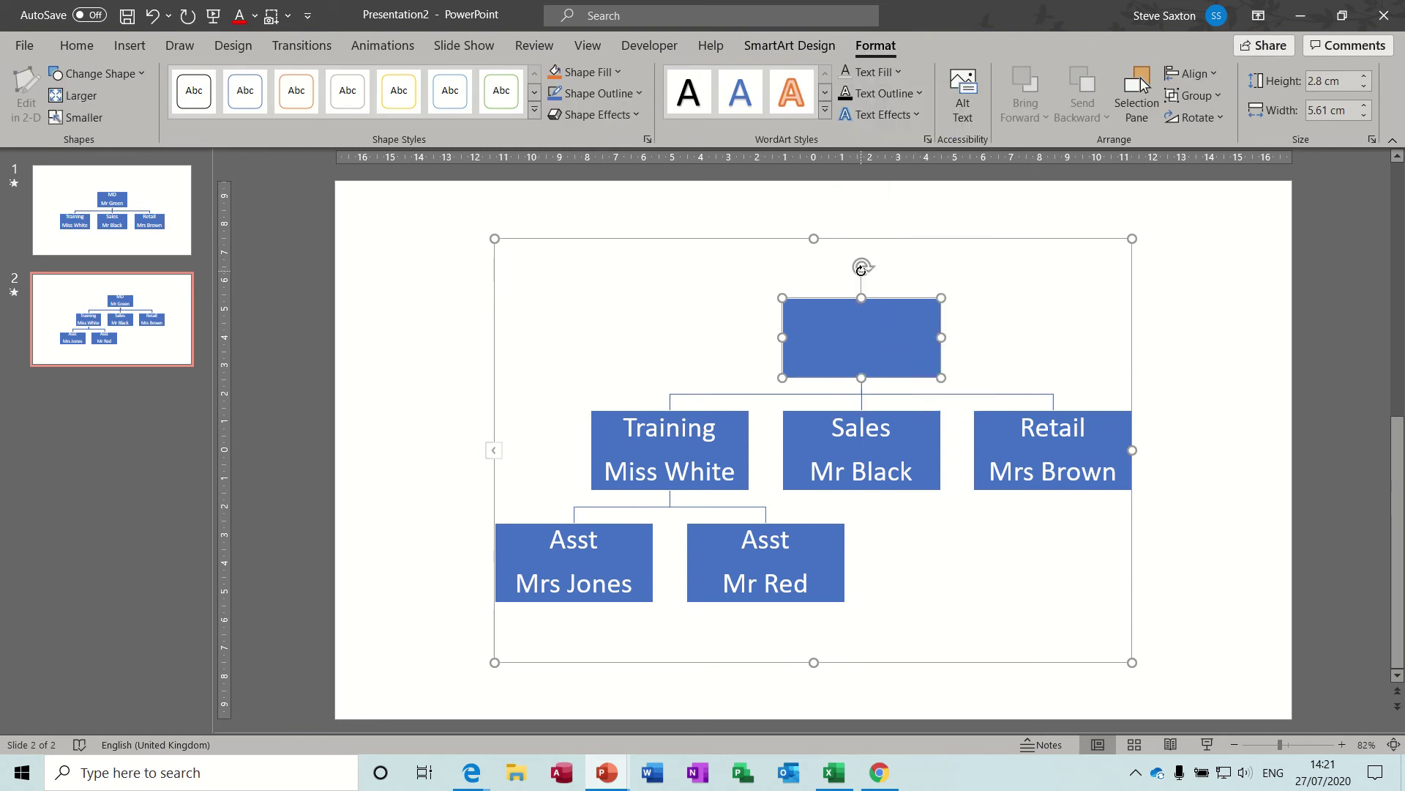
pyautogui.click(874, 411)
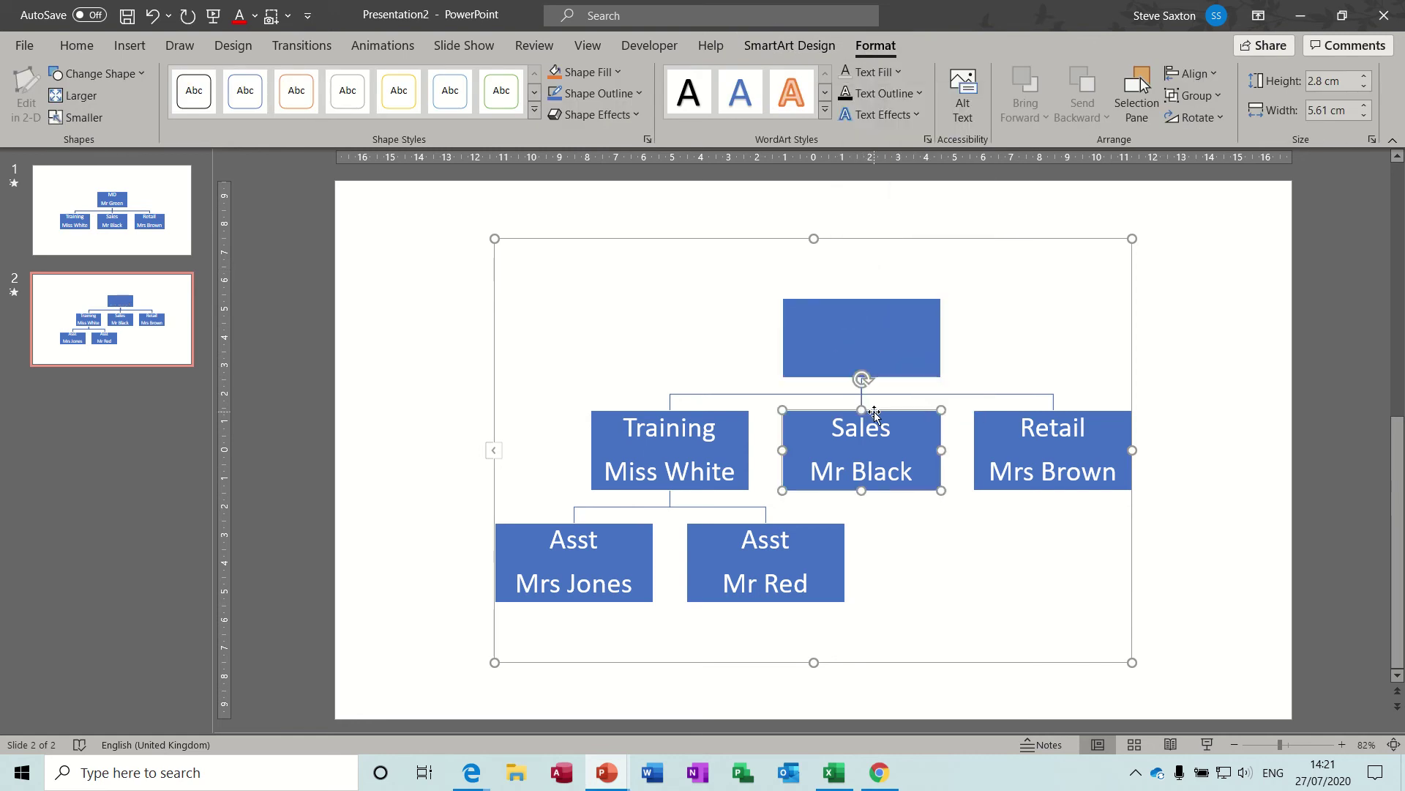
pyautogui.click(861, 75)
pyautogui.click(864, 272)
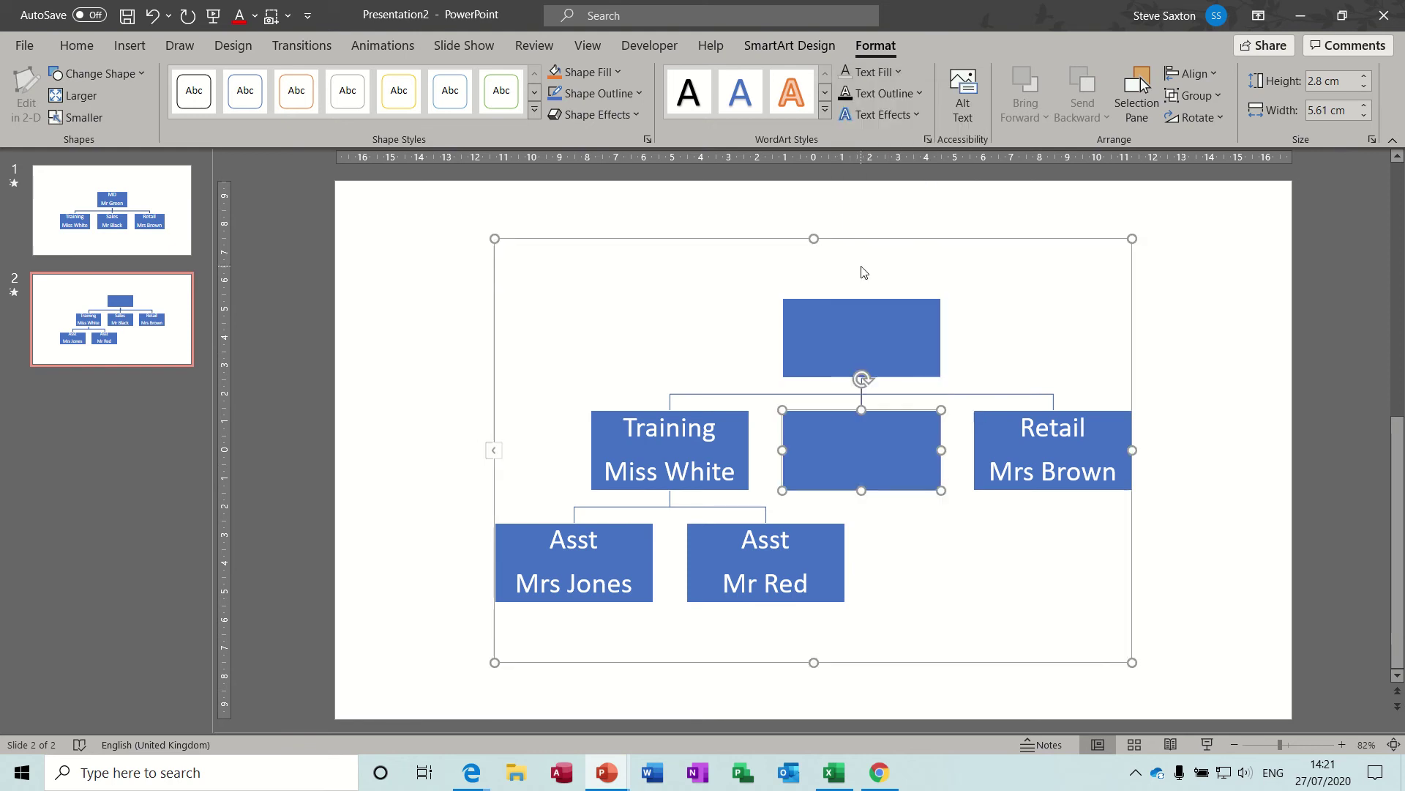
pyautogui.click(1018, 411)
pyautogui.click(854, 74)
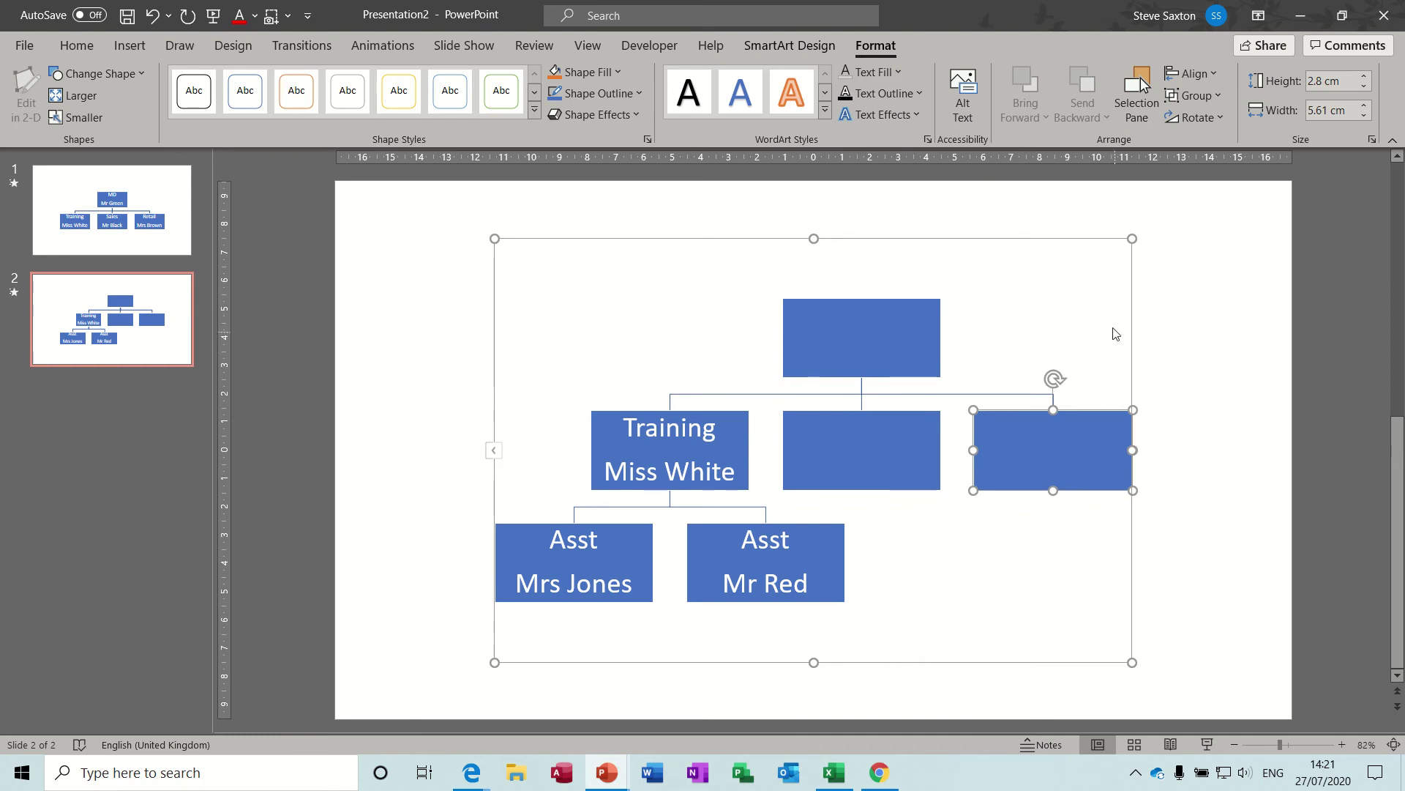
# Step: Duplicate slide 2 and set the Training box's text fill to No Fill on the copy
pyautogui.click(161, 351)
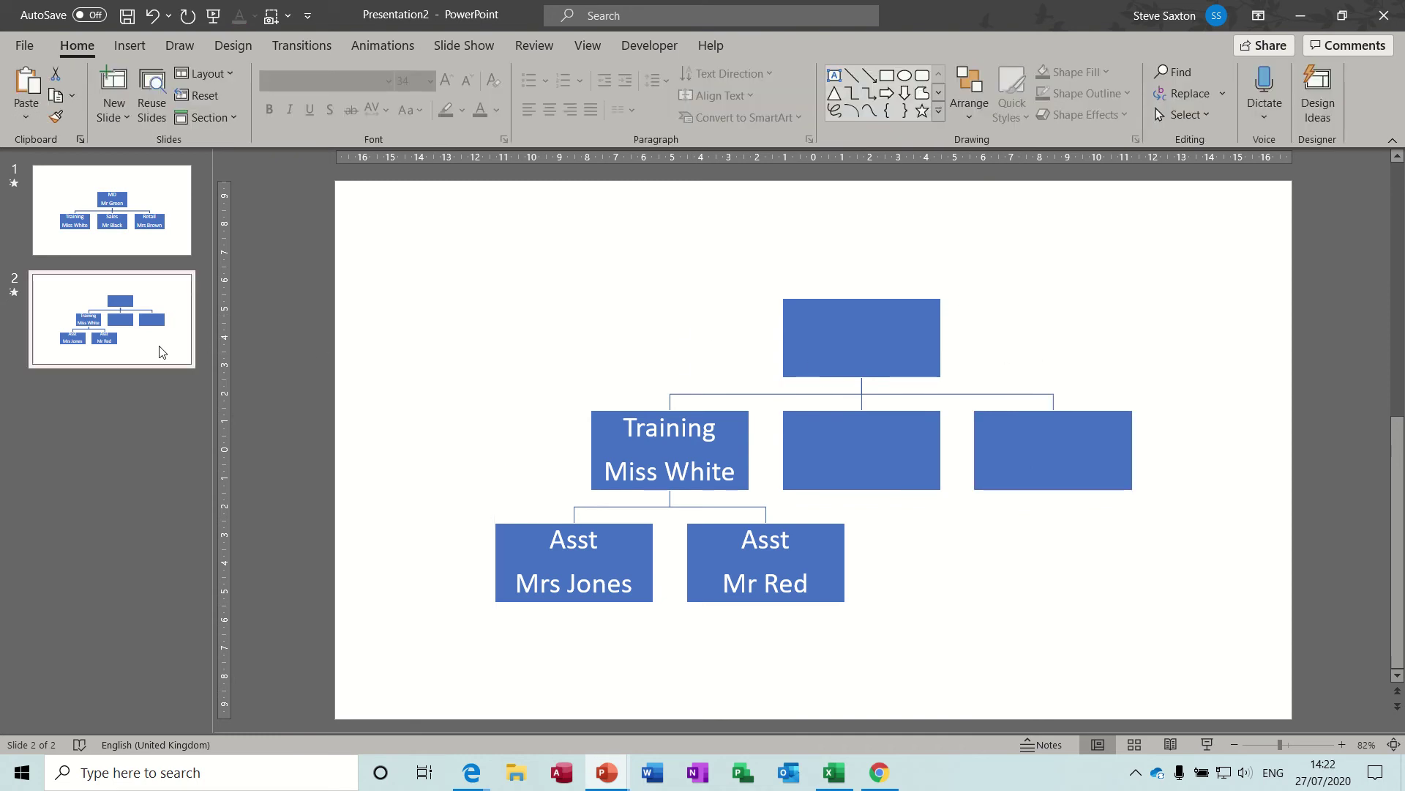
pyautogui.hotkey('ctrl', 'v')
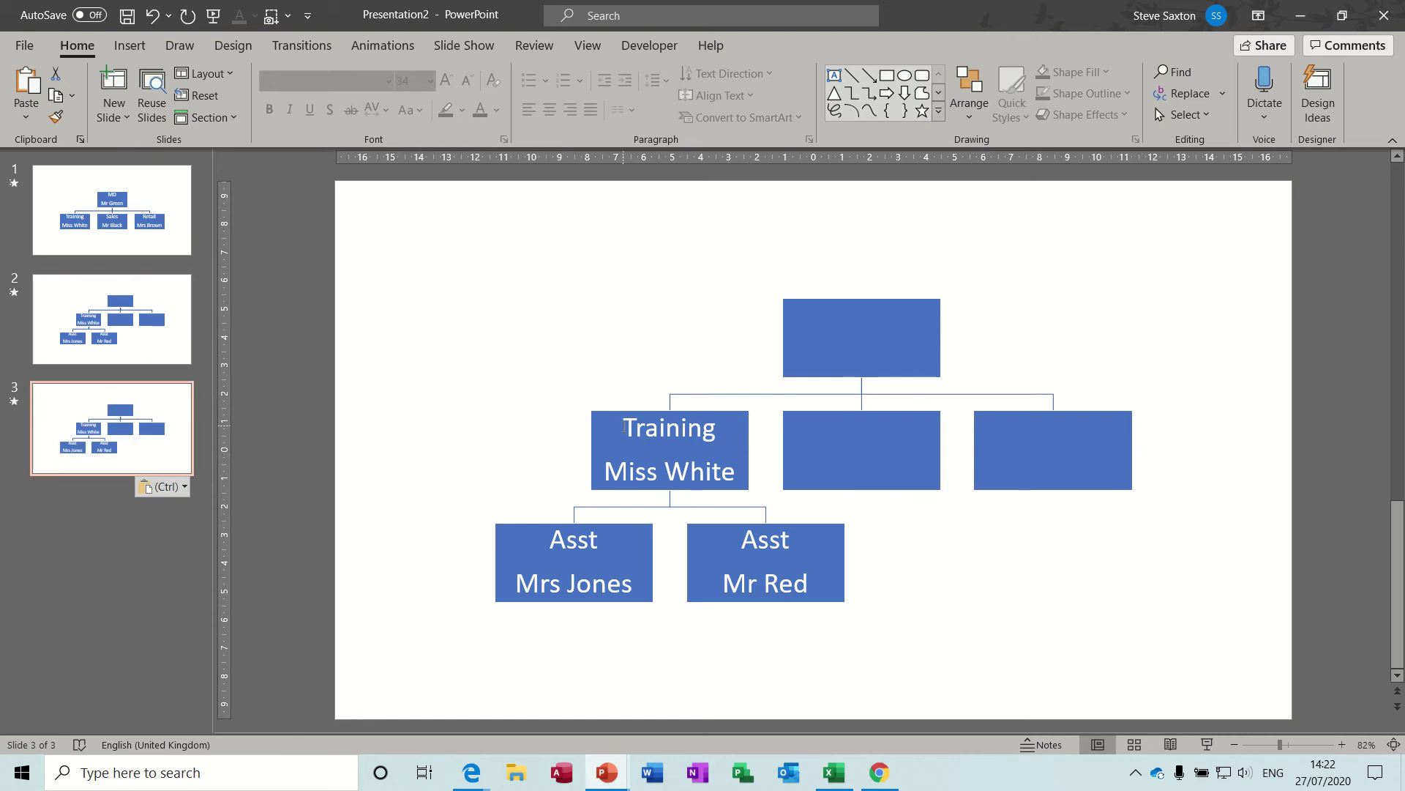
pyautogui.click(613, 414)
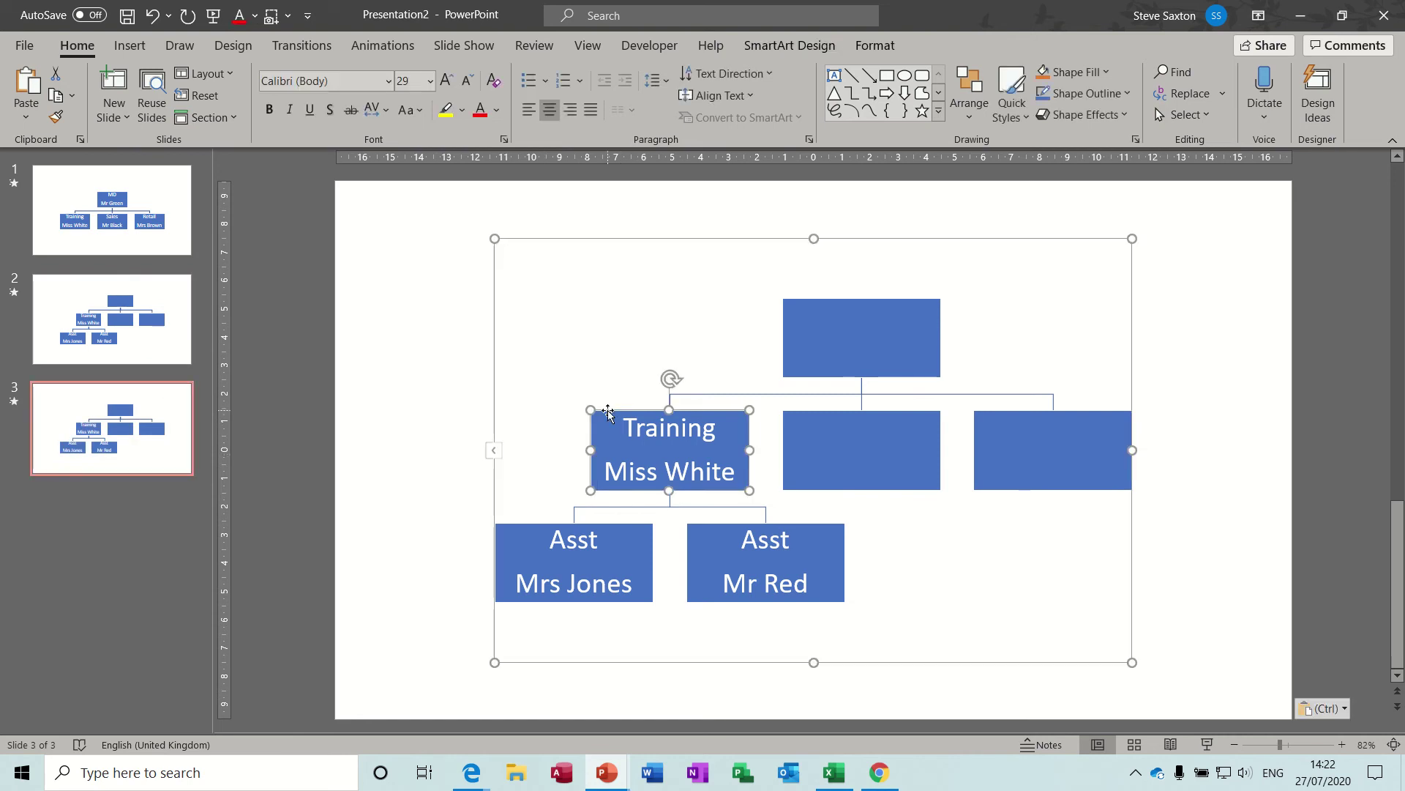
pyautogui.click(877, 48)
pyautogui.click(847, 73)
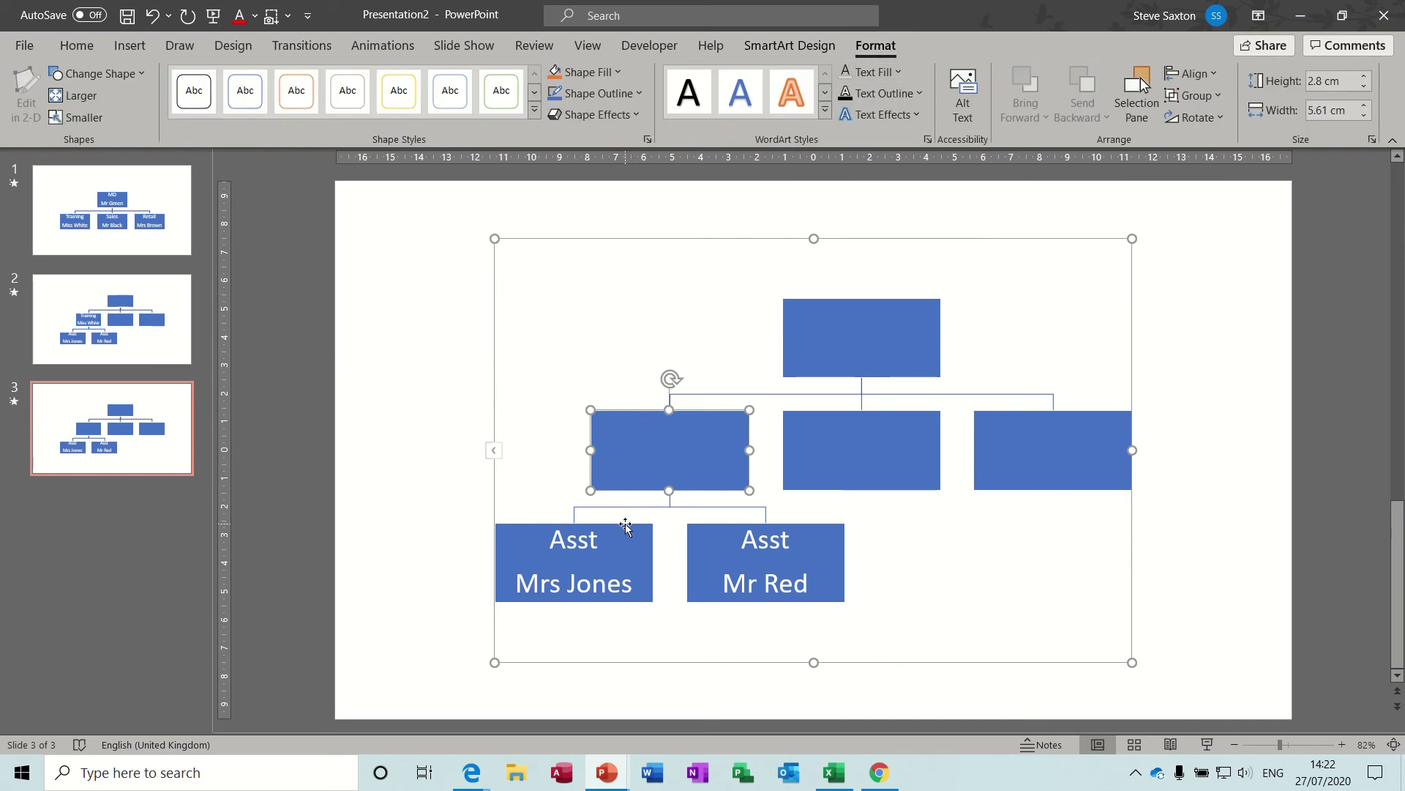
# Step: Set the text fill of both assistant boxes under Training to No Fill on slide 3
pyautogui.click(628, 530)
pyautogui.click(847, 73)
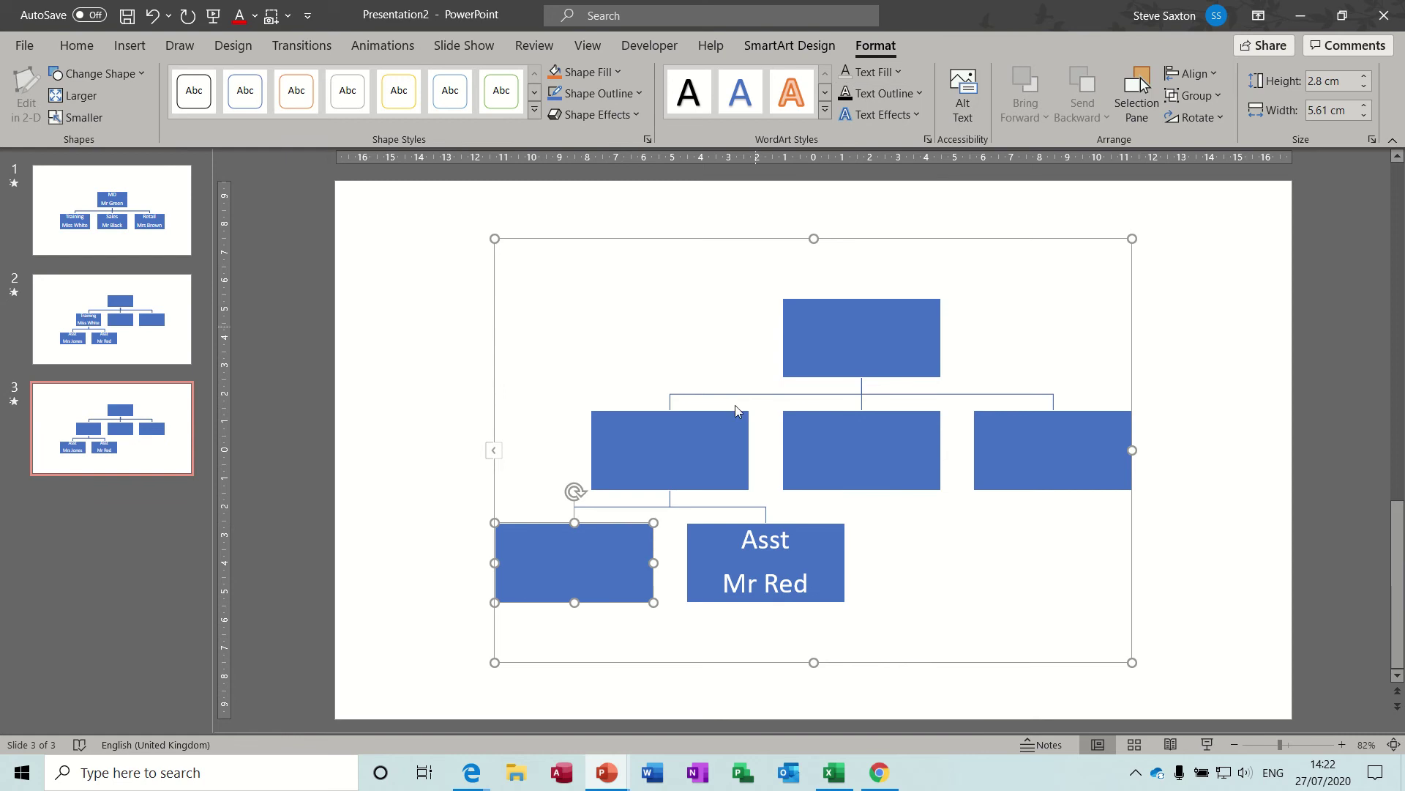
pyautogui.click(712, 524)
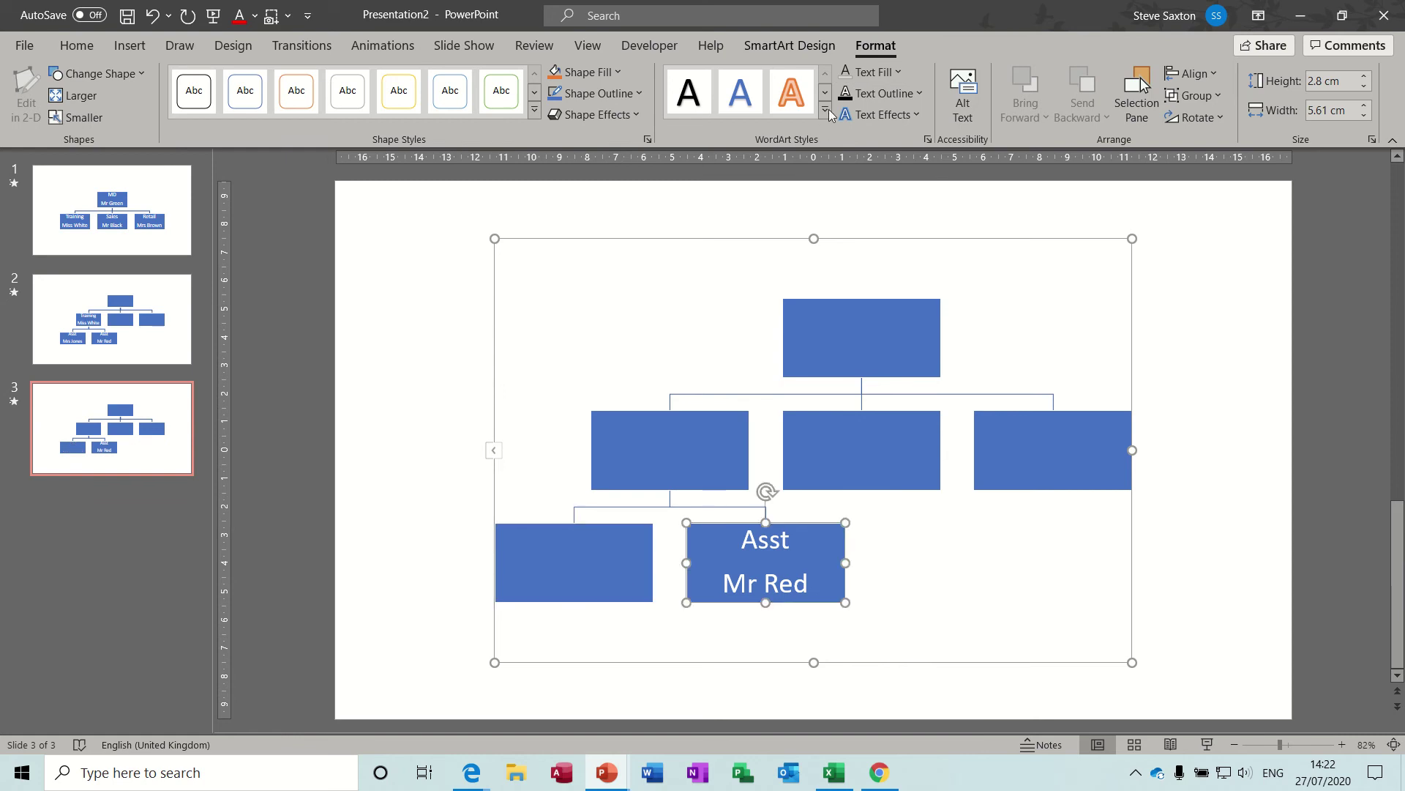
pyautogui.click(847, 74)
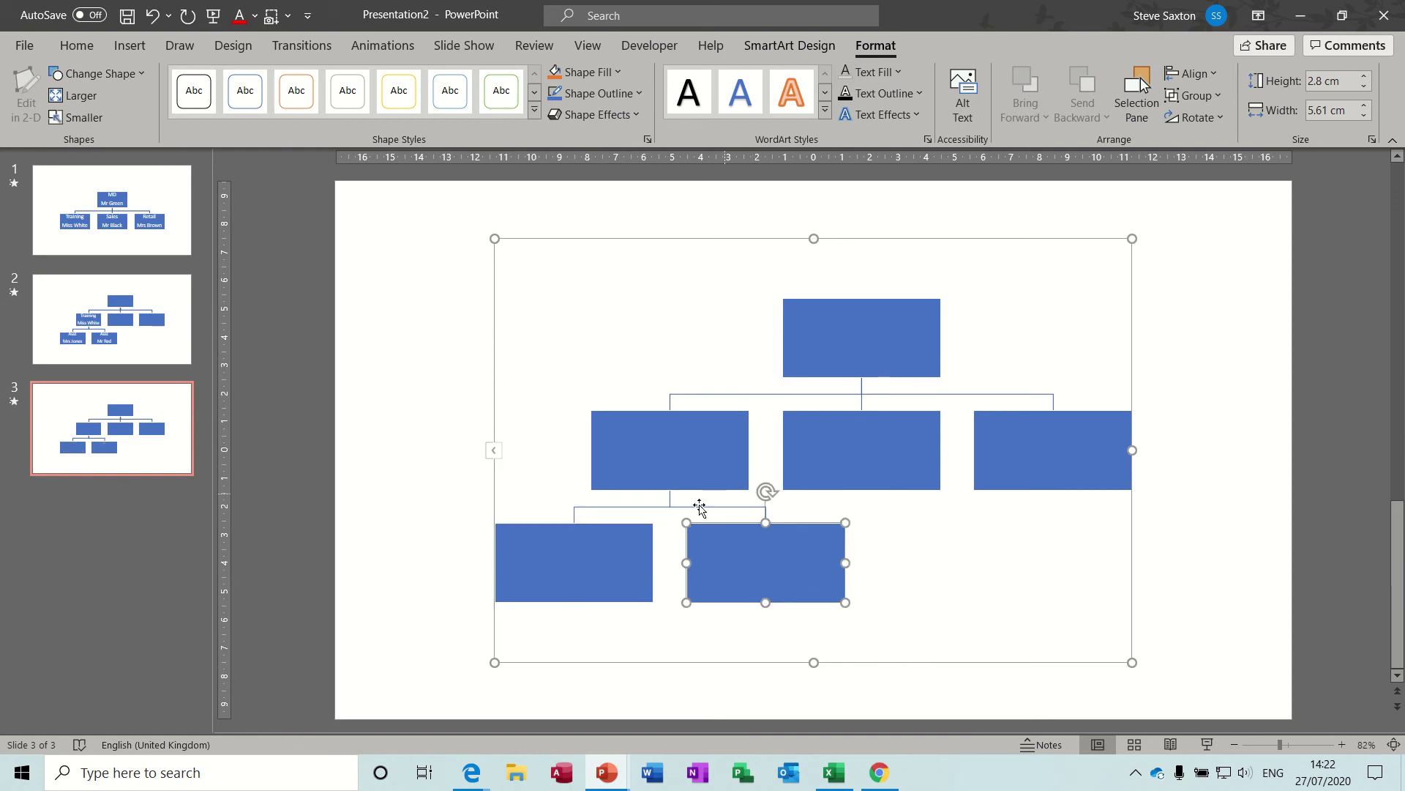
# Step: Delete the two assistant boxes beneath the Training box on slide 3
pyautogui.press('Delete')
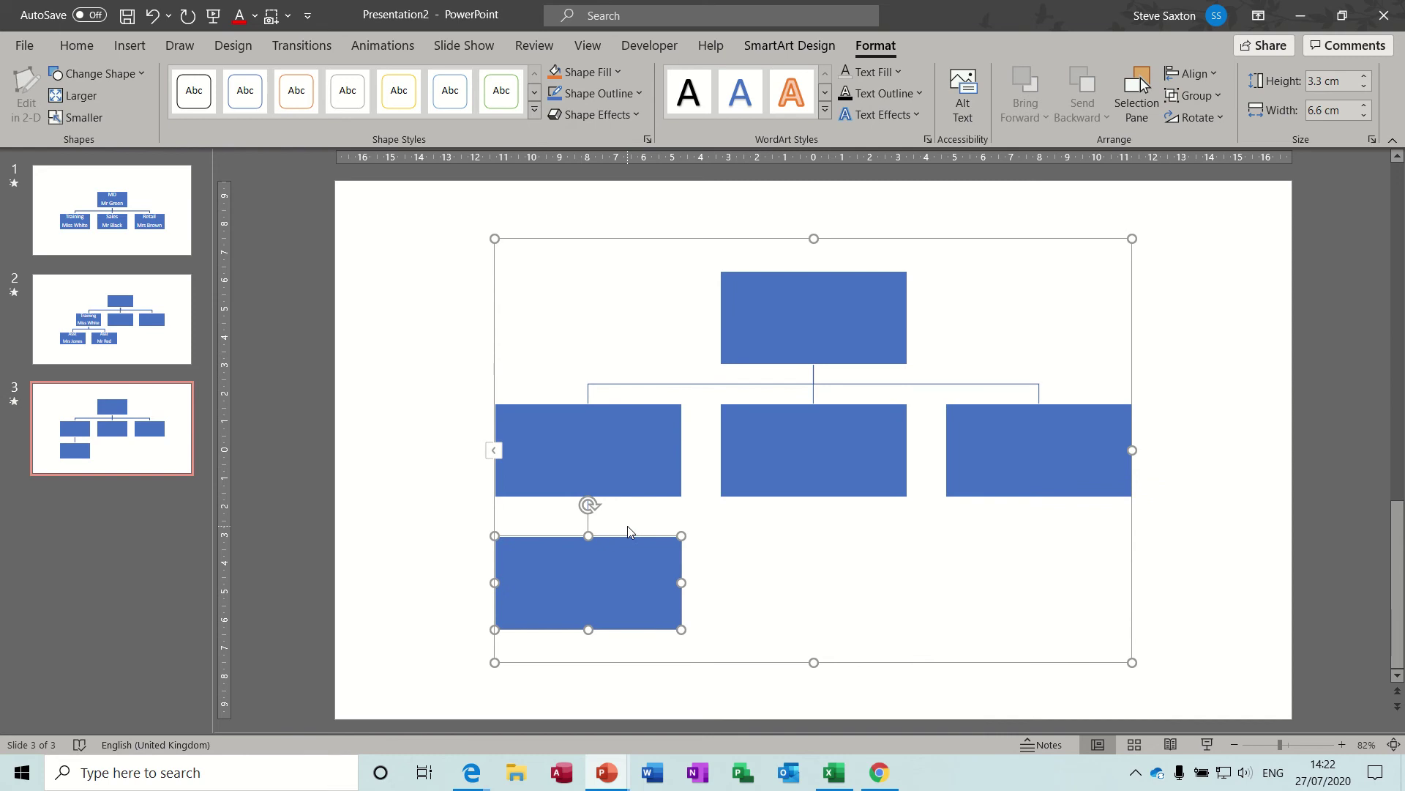
pyautogui.press('Delete')
pyautogui.click(766, 537)
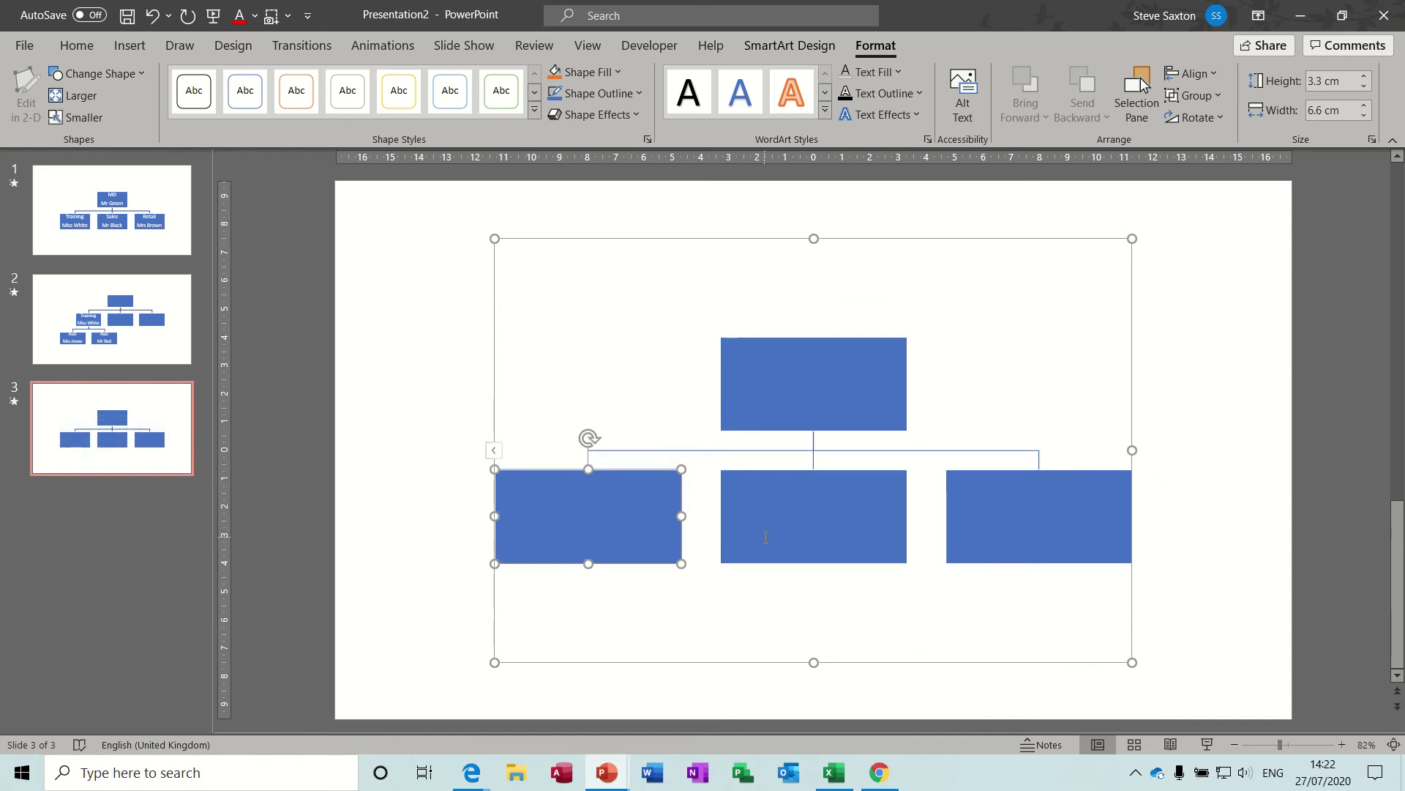
# Step: Set the text fill of the Sales box on slide 3 to white
pyautogui.click(738, 471)
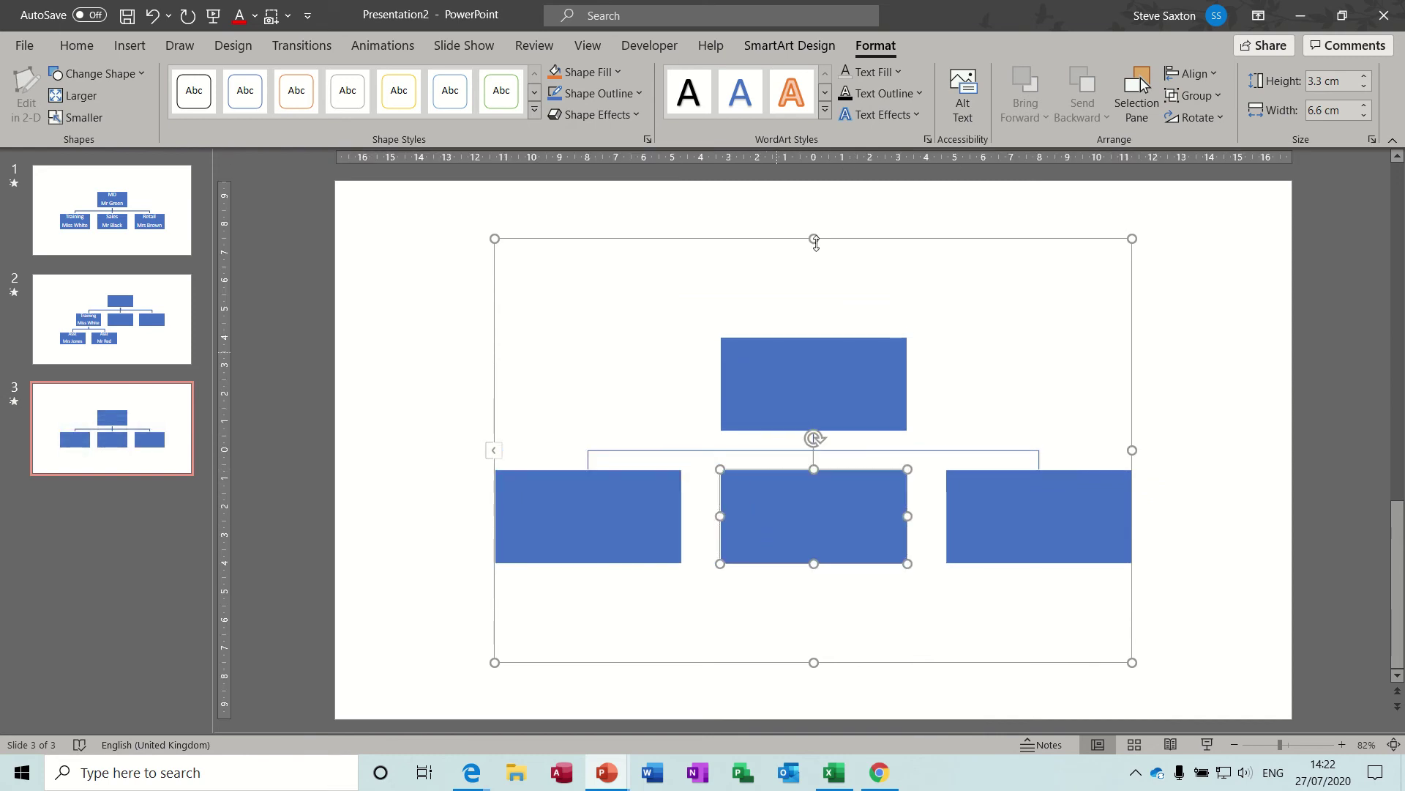
pyautogui.click(899, 73)
pyautogui.click(844, 119)
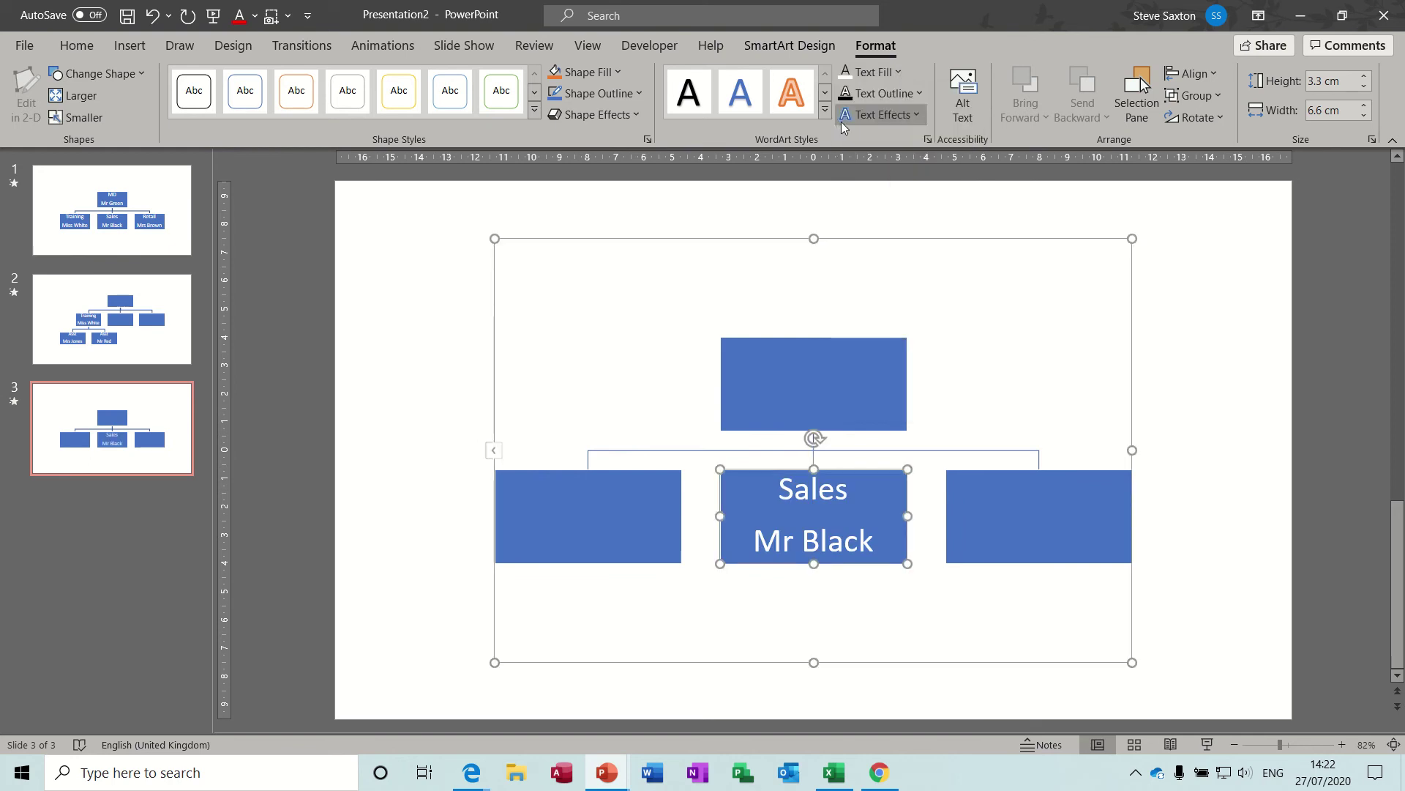
# Step: Add two subordinate boxes under the Sales box and change their layout to Standard so they sit side by side
pyautogui.click(787, 45)
pyautogui.click(51, 73)
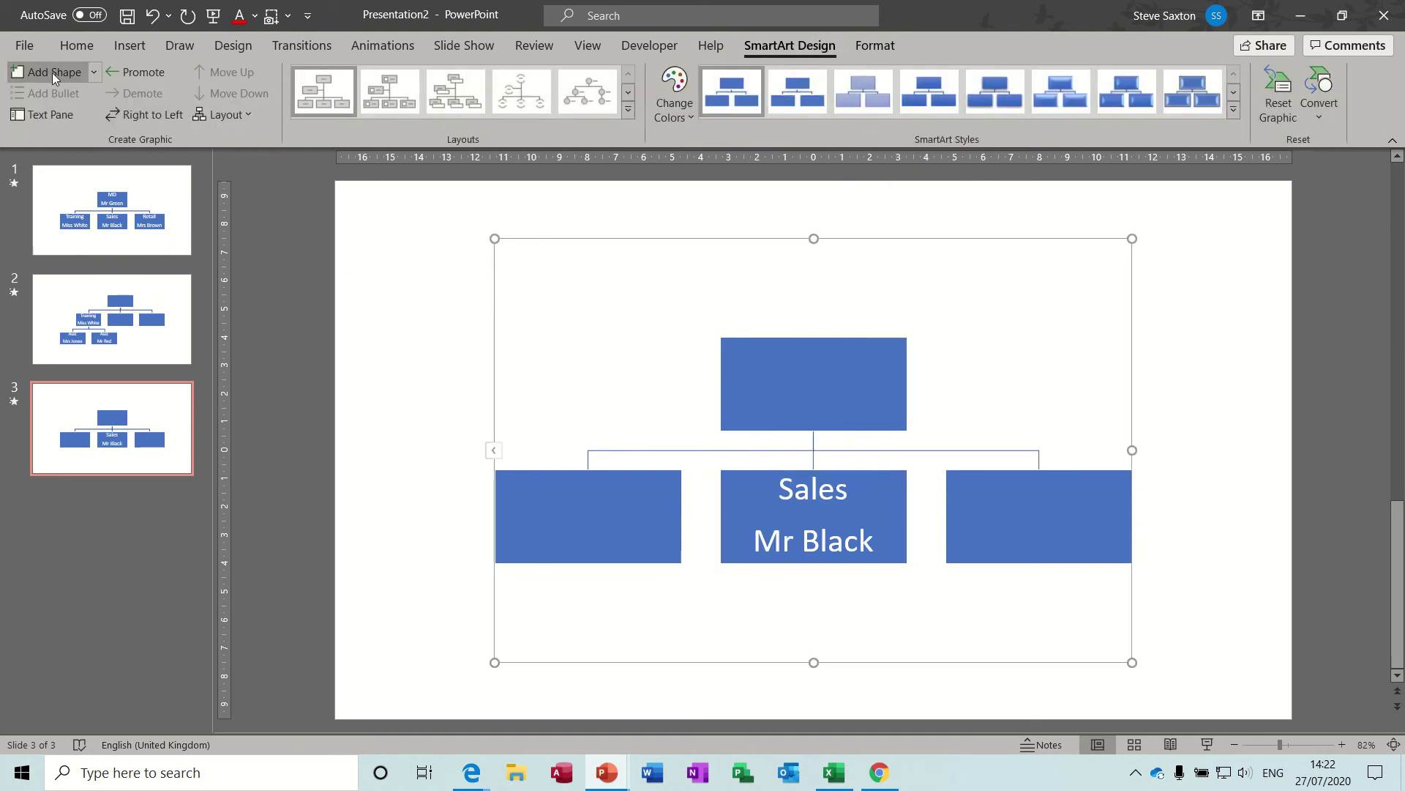
pyautogui.click(51, 72)
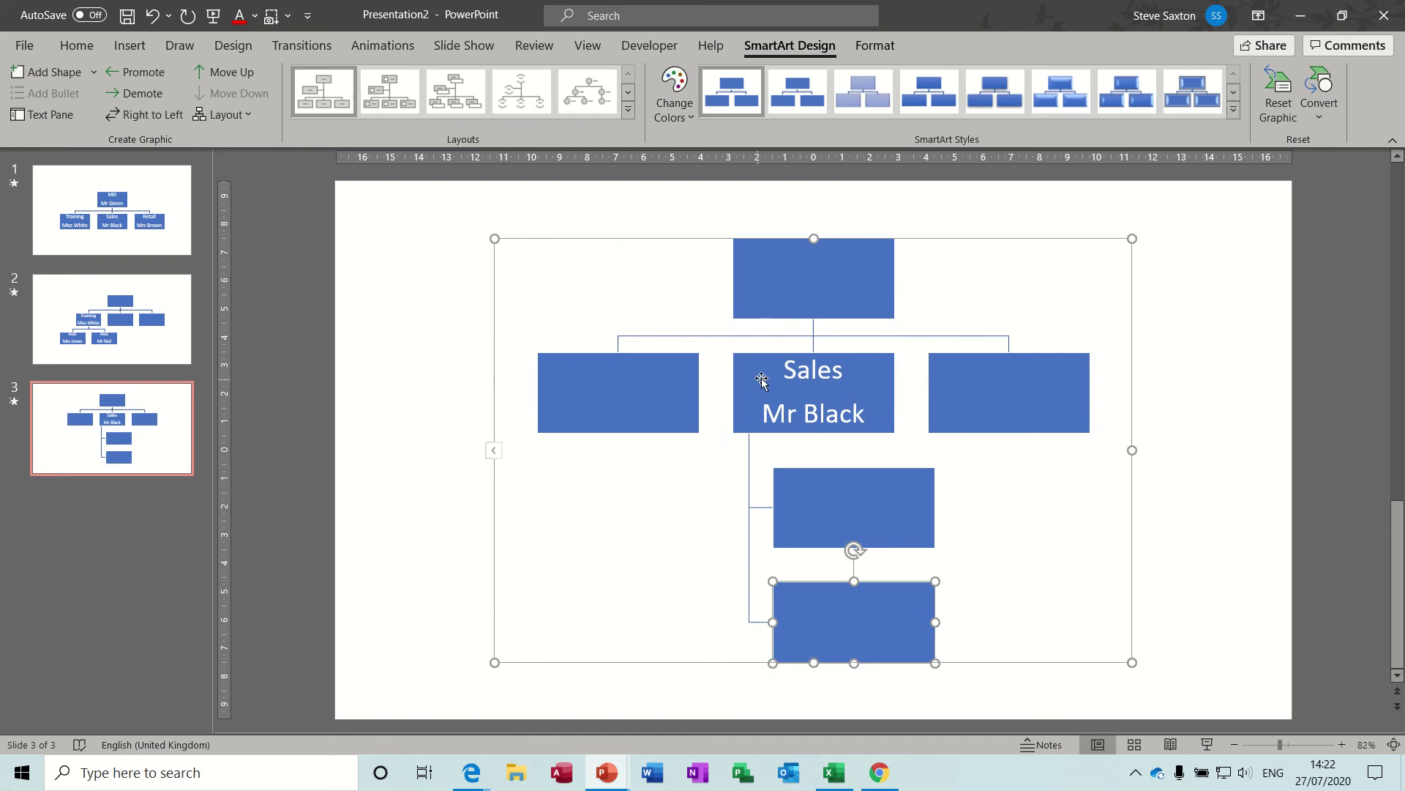
pyautogui.click(744, 356)
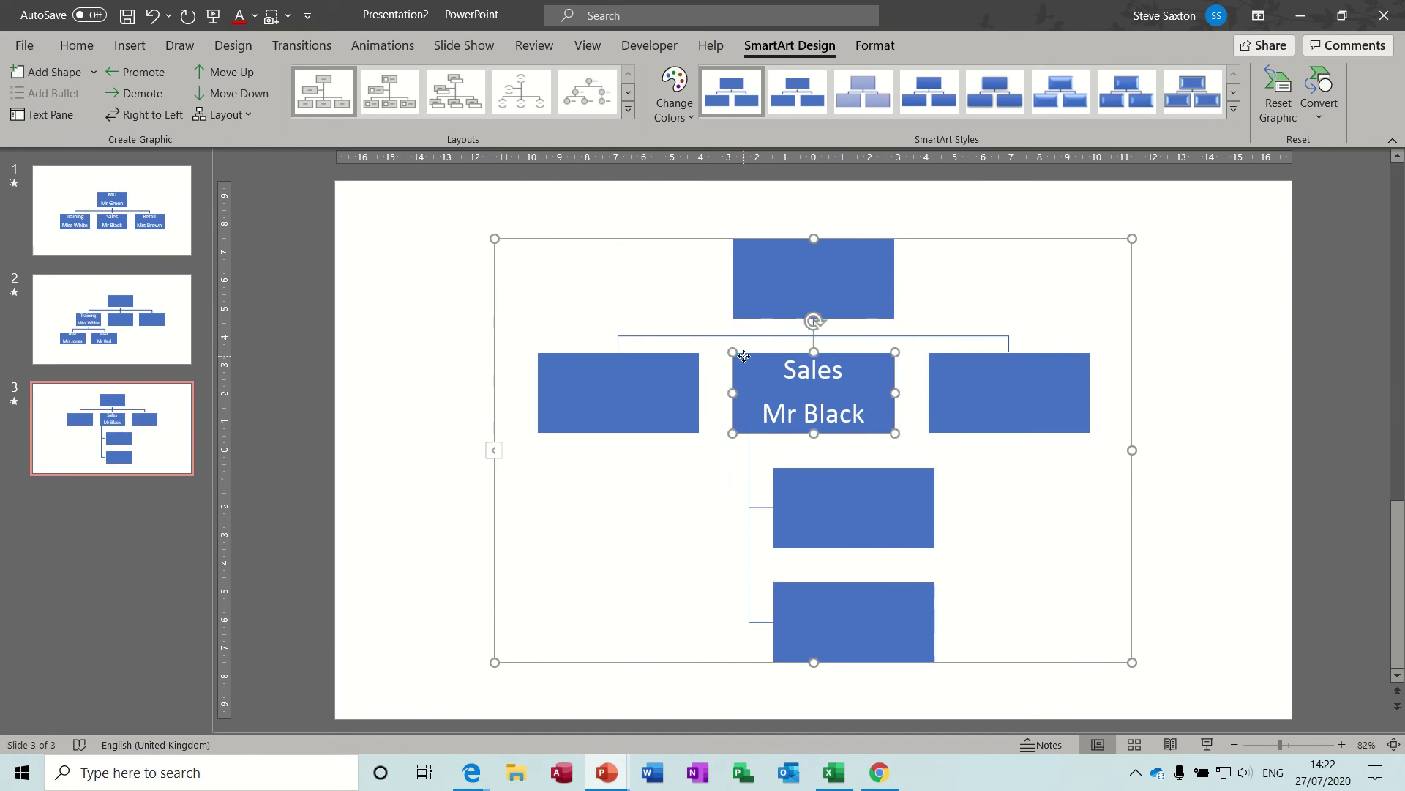
pyautogui.click(233, 117)
pyautogui.click(236, 139)
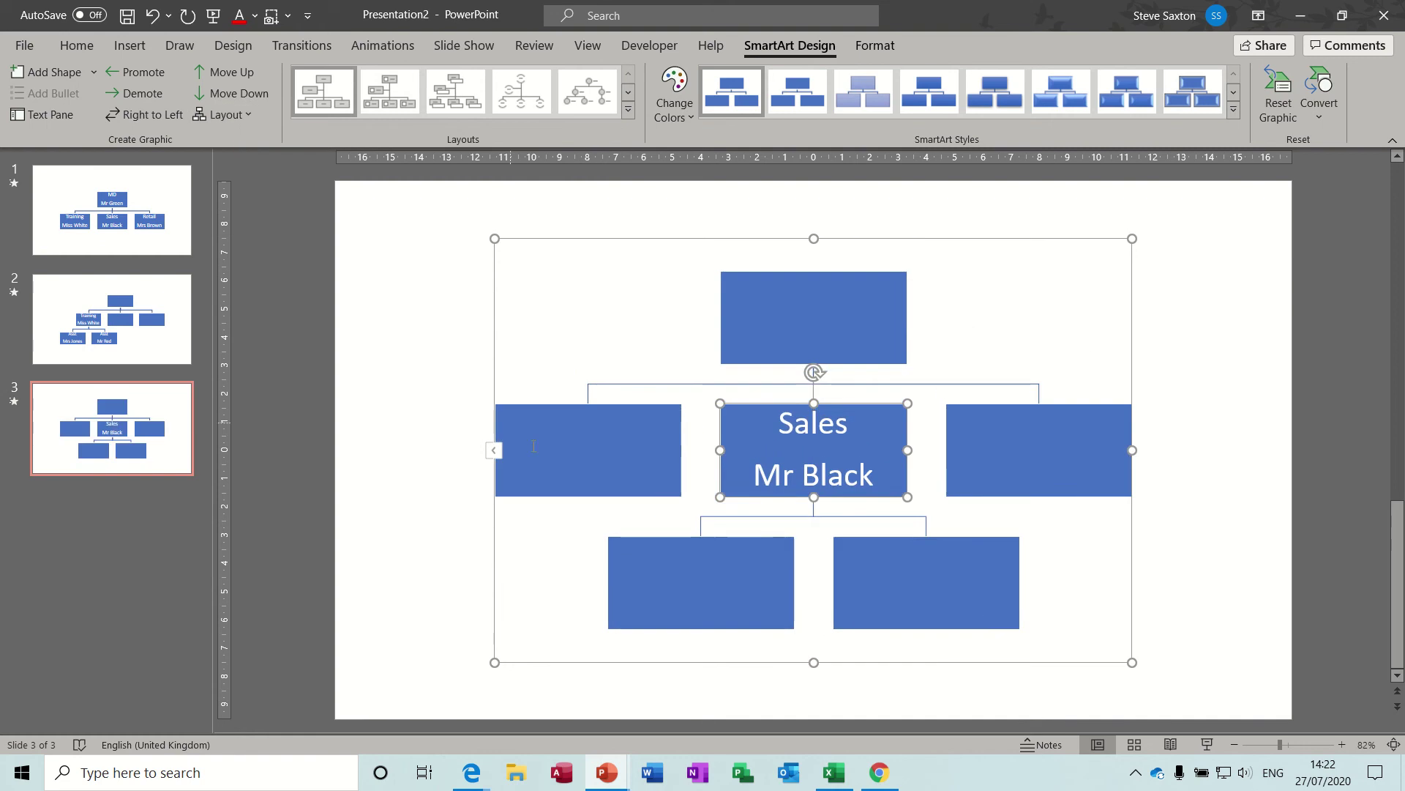
# Step: Label the first box under Sales "Asst" with the assistant's title and surname on a second line
pyautogui.click(626, 564)
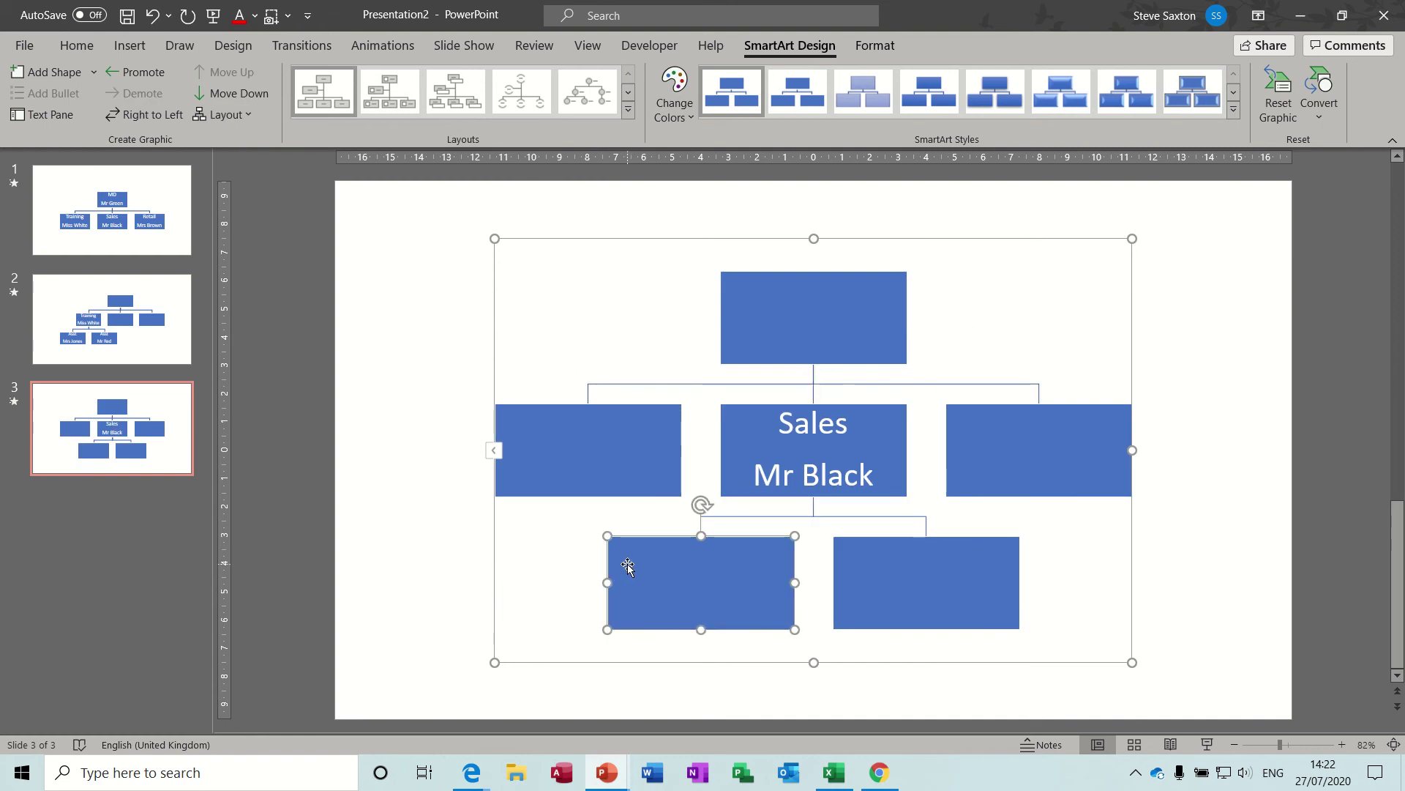
pyautogui.write('Asst')
pyautogui.press('Return')
pyautogui.write('M')
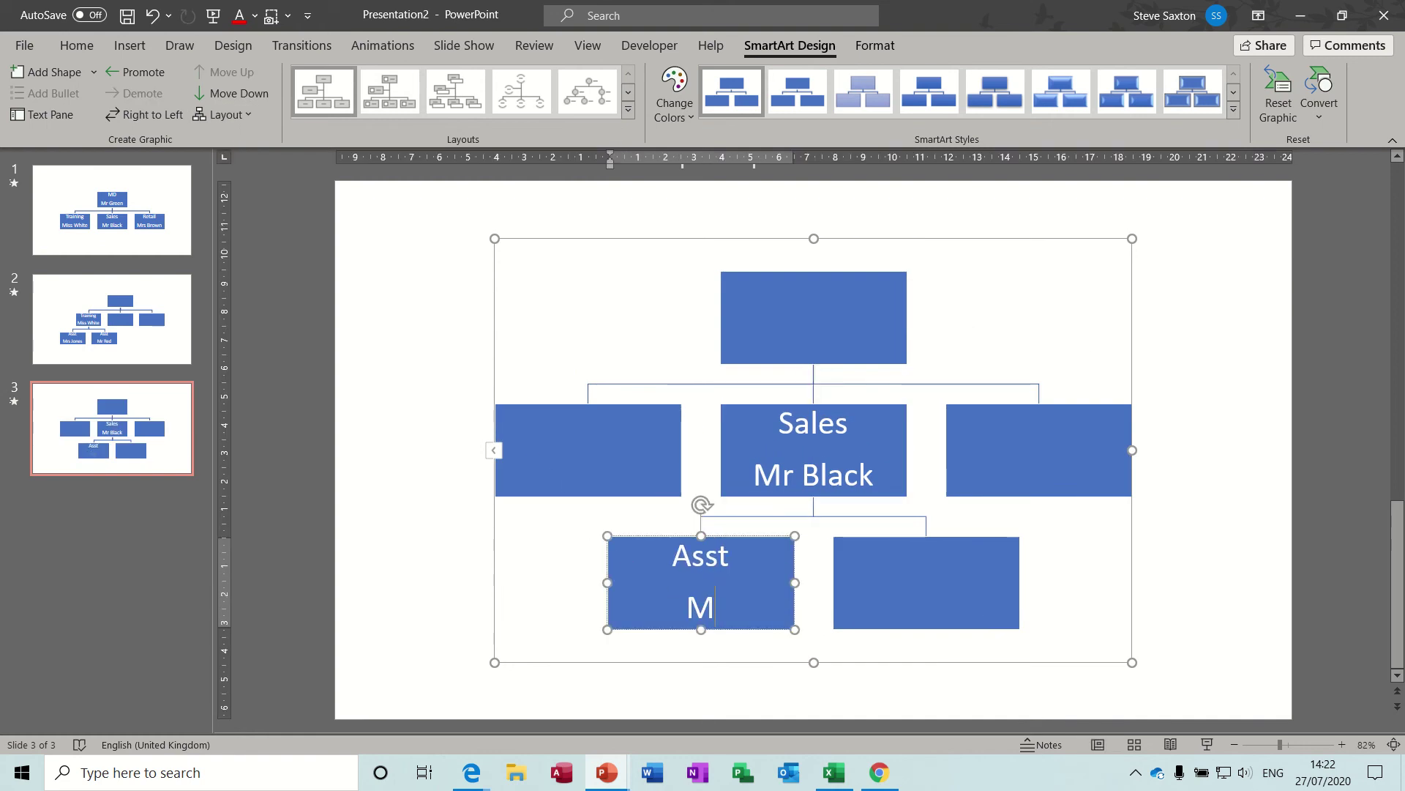
pyautogui.write('rs Jones')
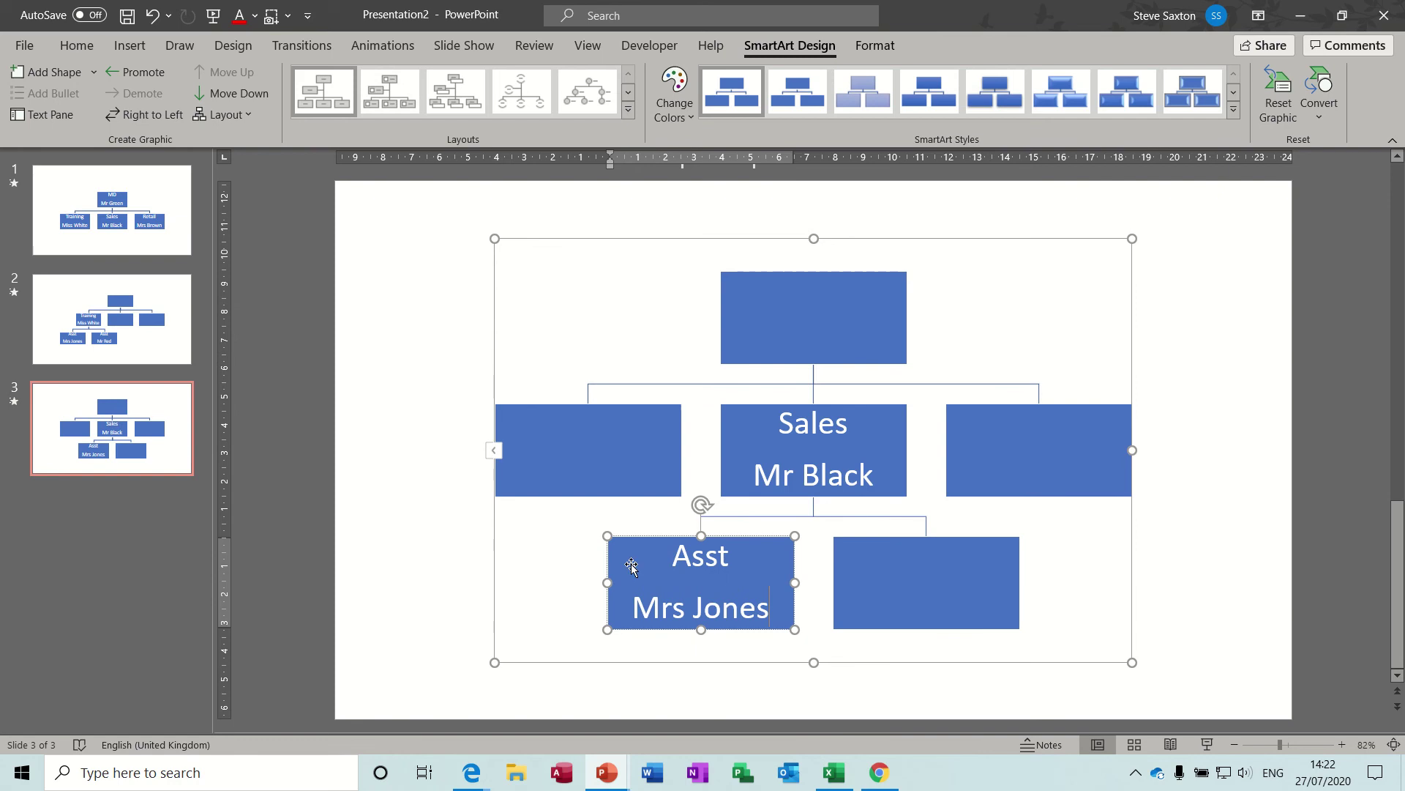
# Step: Label the second box under Sales "Asst" with the other assistant's surname on a second line
pyautogui.click(876, 578)
pyautogui.write('Ass')
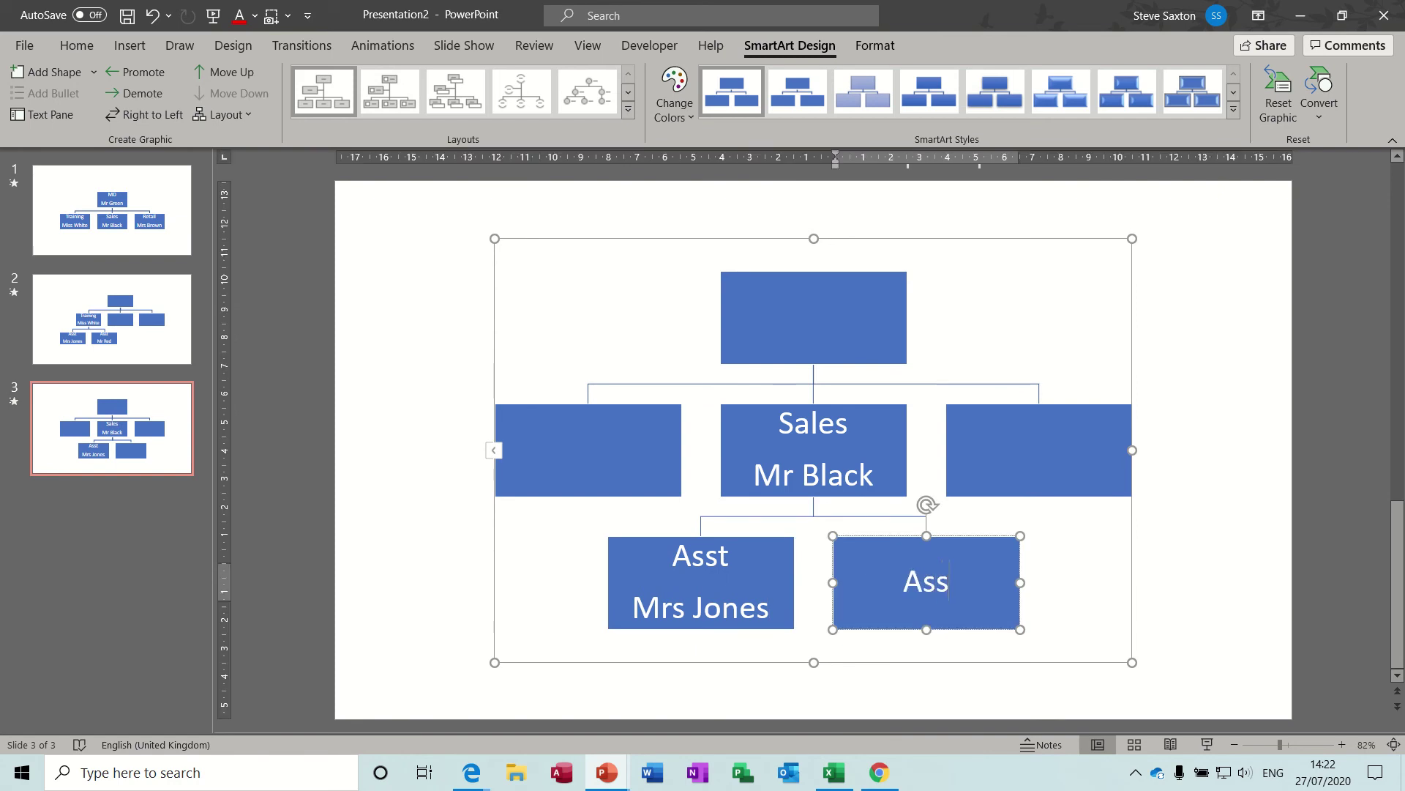
pyautogui.write('t')
pyautogui.press('Return')
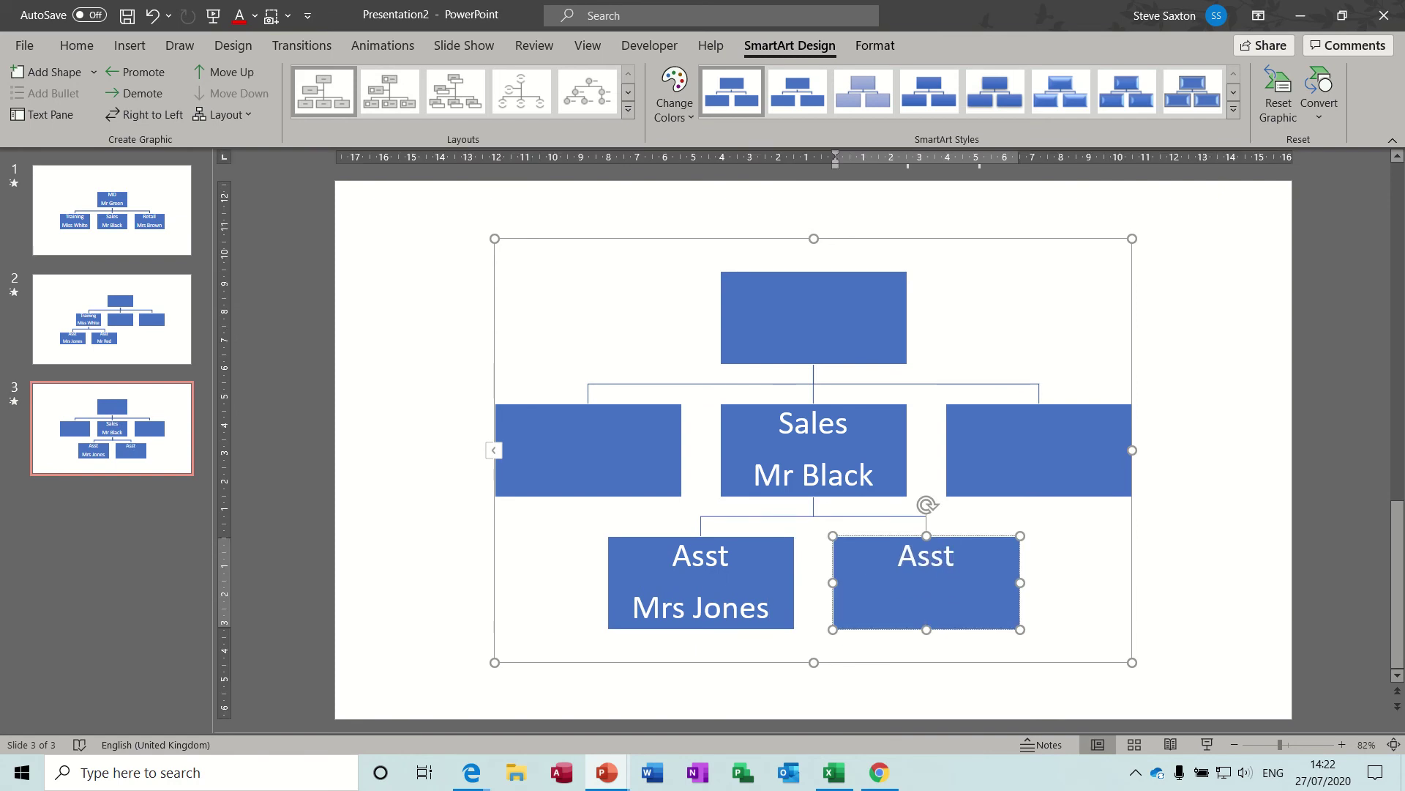
pyautogui.write('Brown')
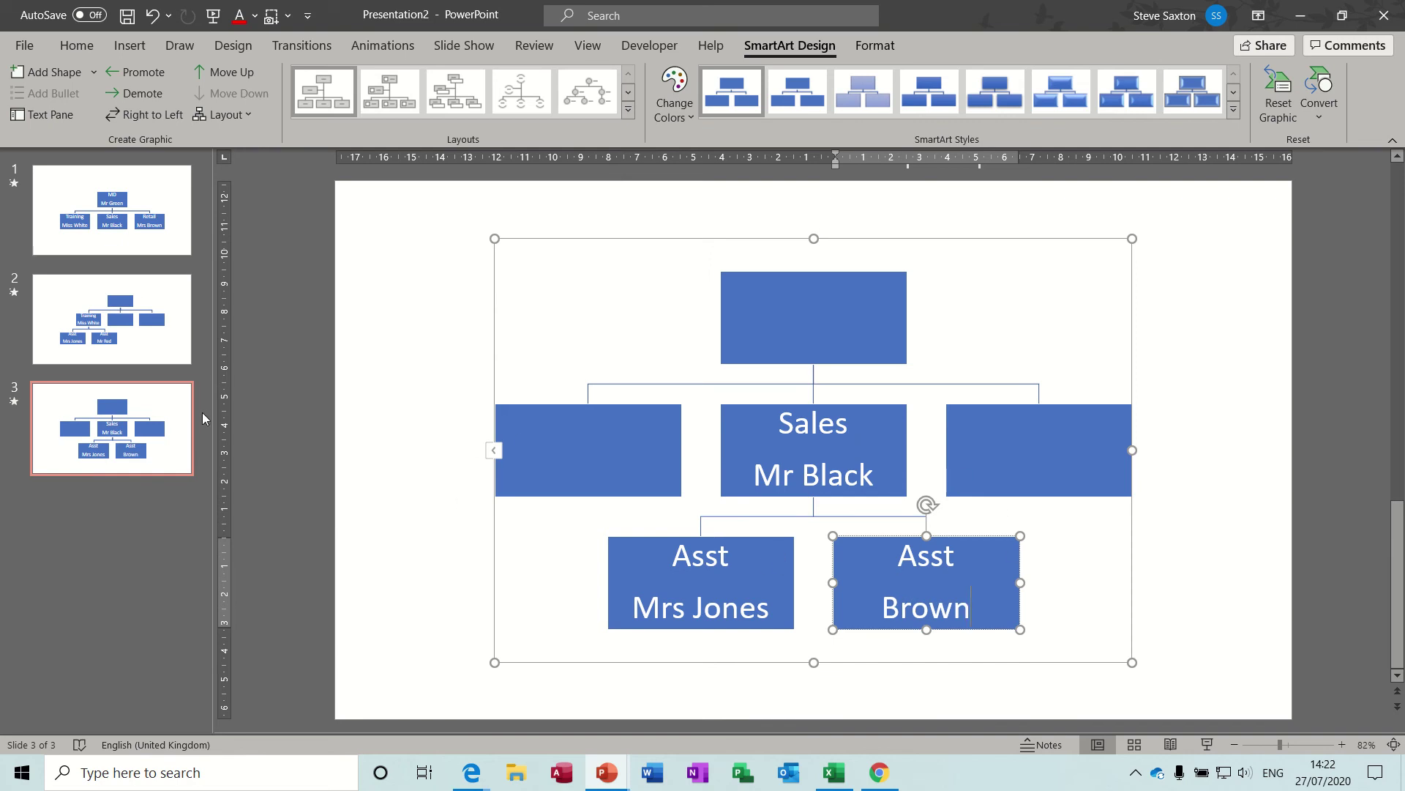
# Step: Duplicate slide 3 and delete both assistant boxes beneath Sales on the copy
pyautogui.click(178, 423)
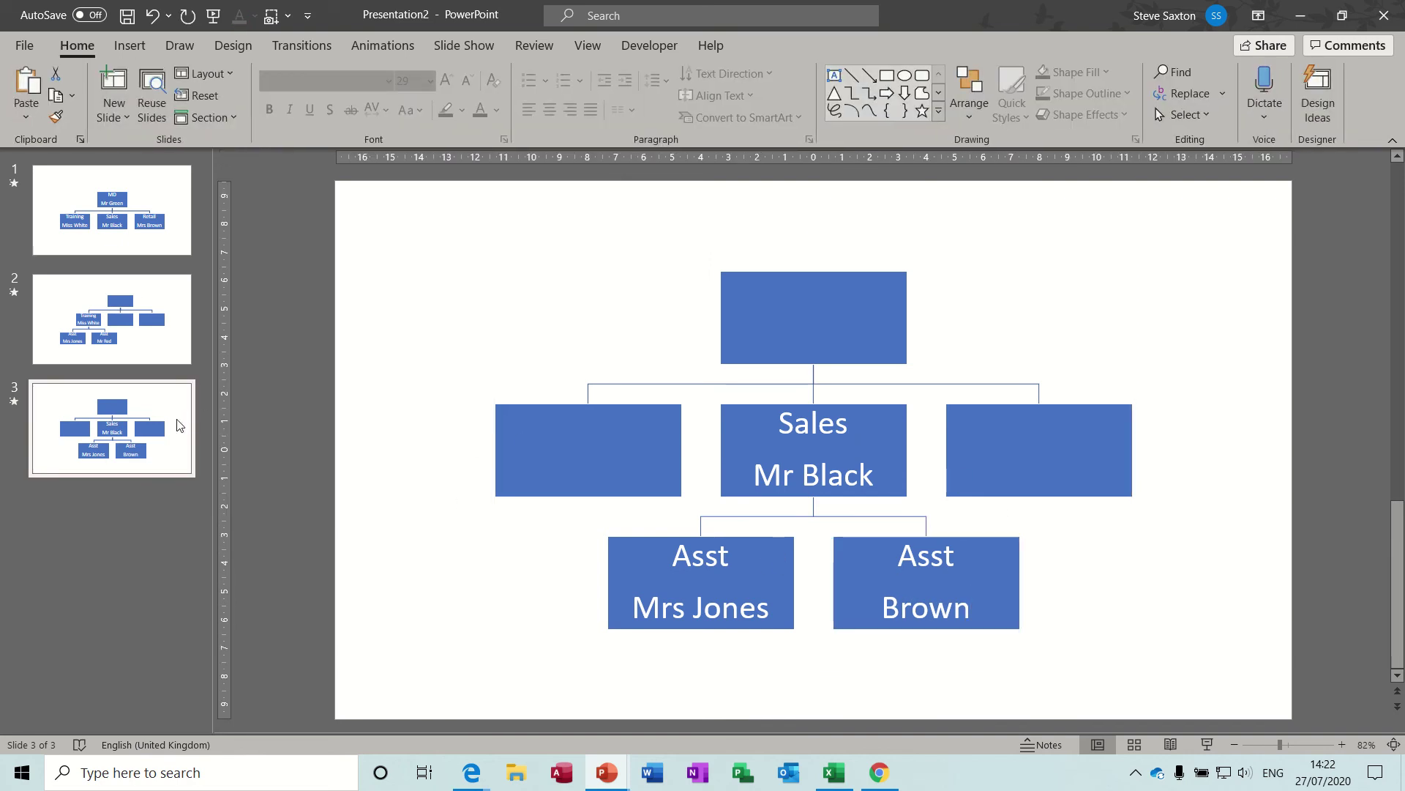
pyautogui.hotkey('ctrl', 'v')
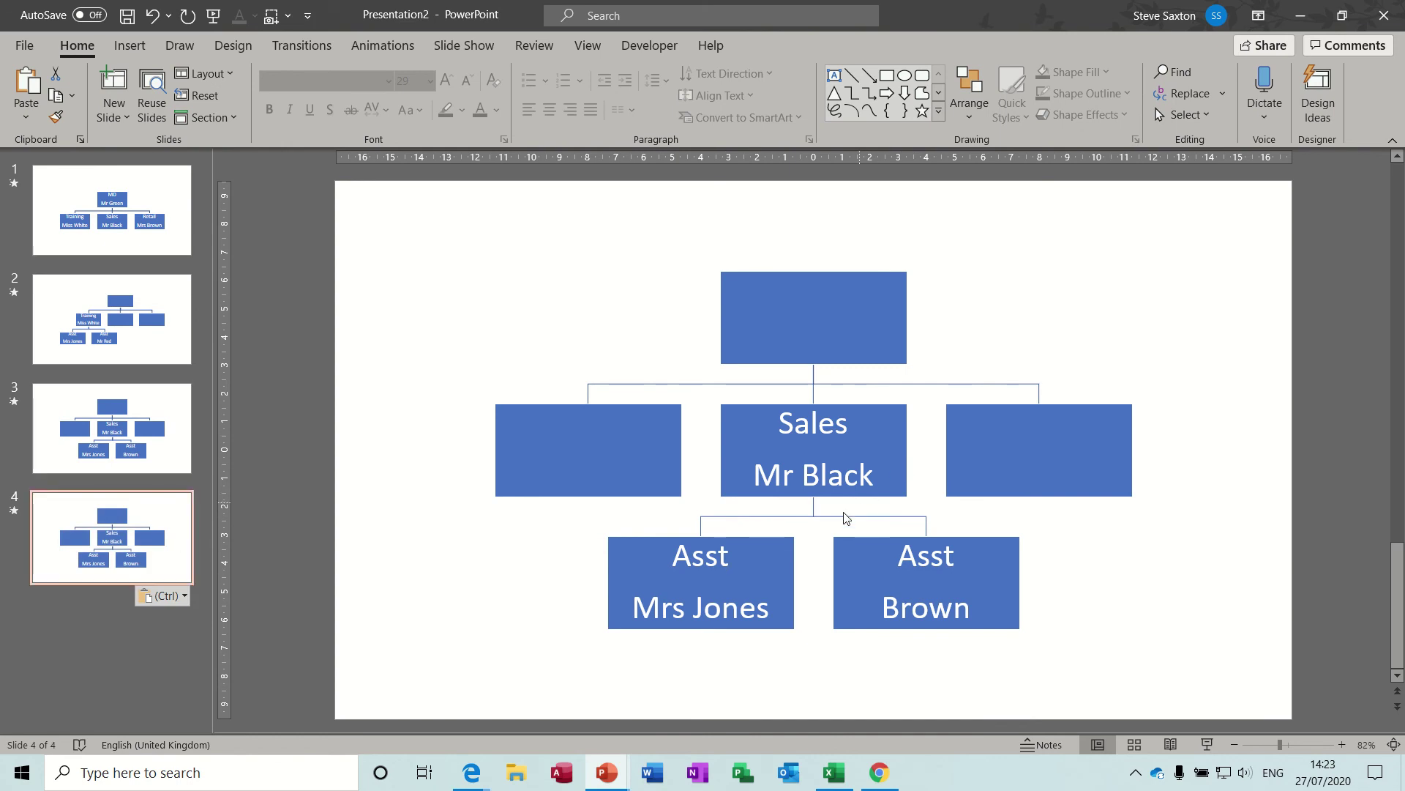
pyautogui.click(781, 541)
pyautogui.press('Delete')
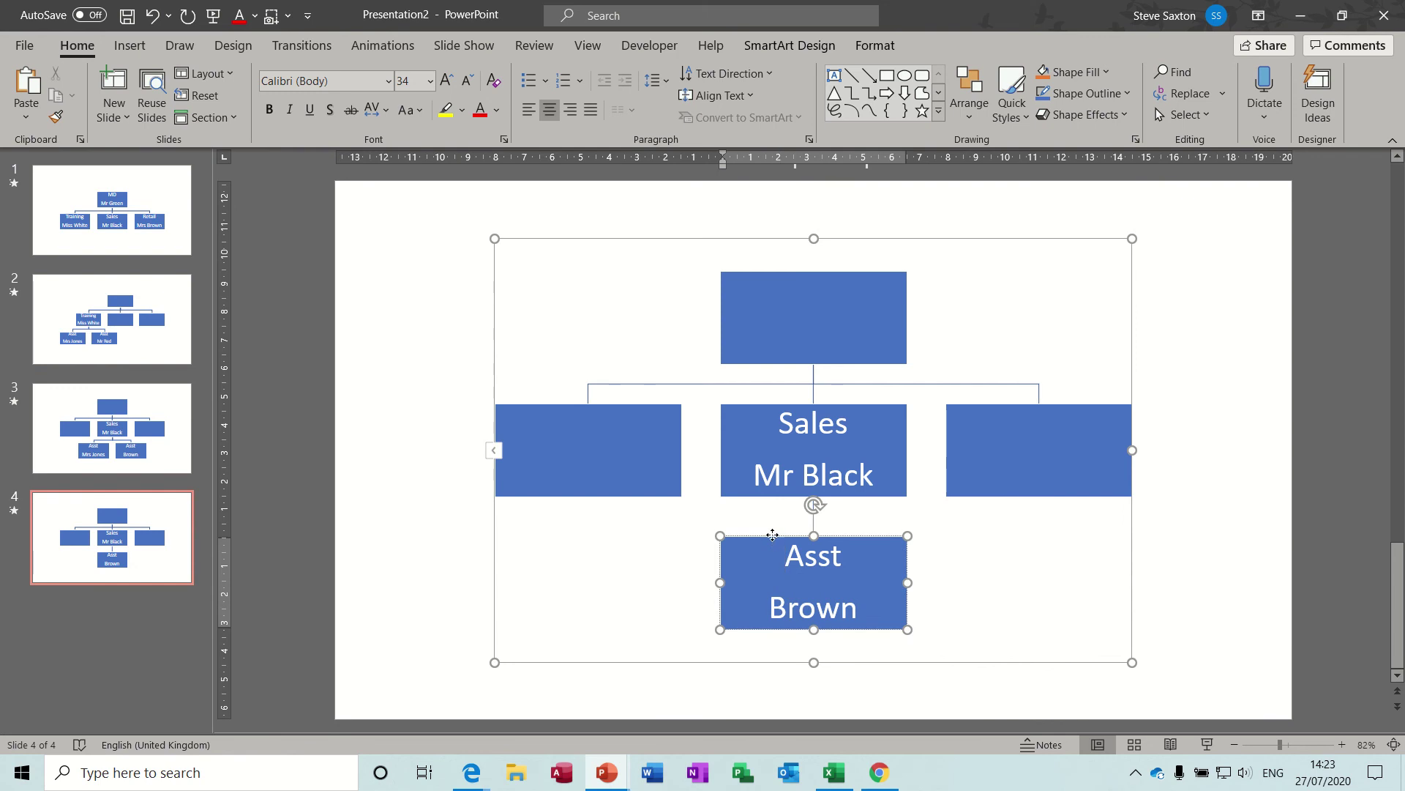
pyautogui.click(783, 536)
pyautogui.press('Delete')
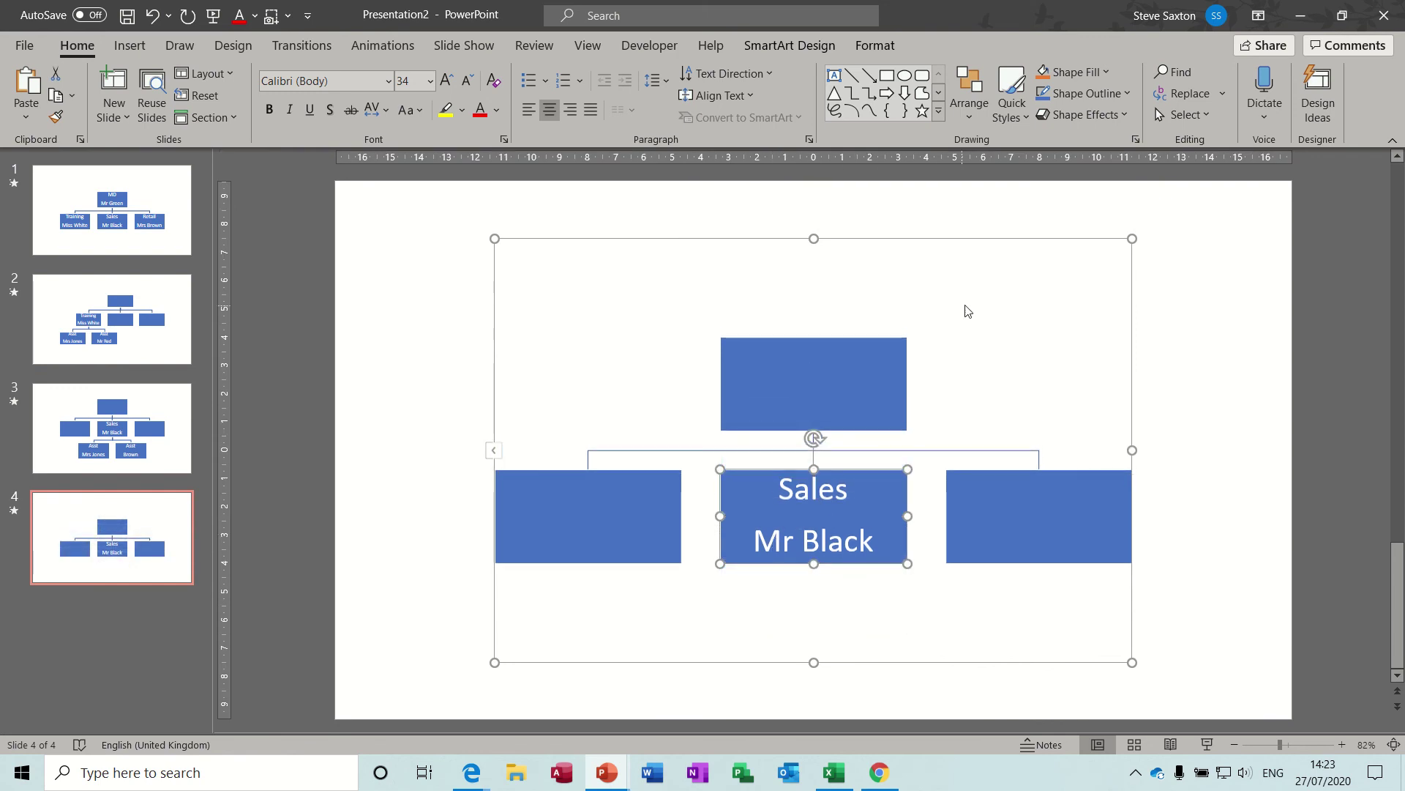
# Step: Hide the text in the Sales box on slide 4 by setting its text fill to No Fill
pyautogui.click(876, 46)
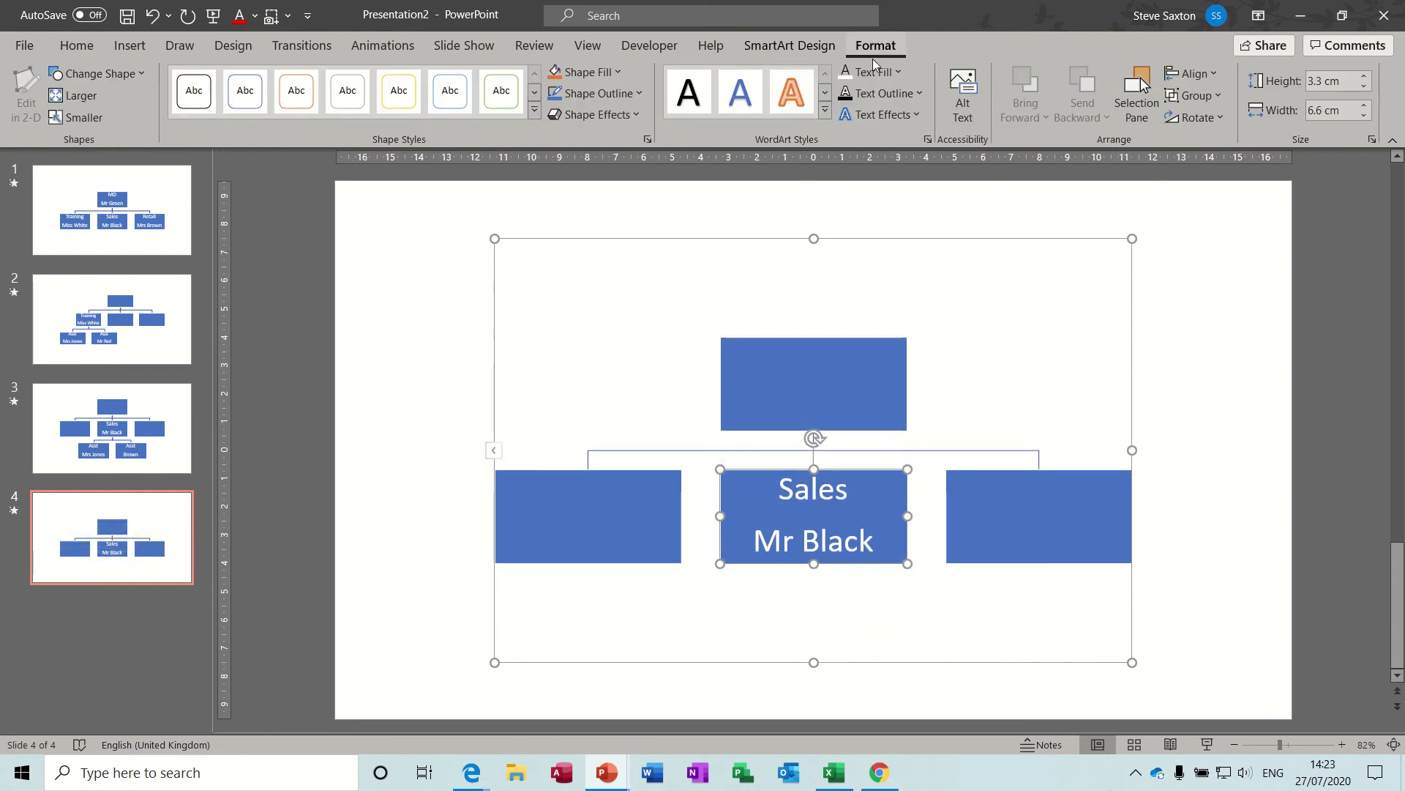
pyautogui.click(901, 84)
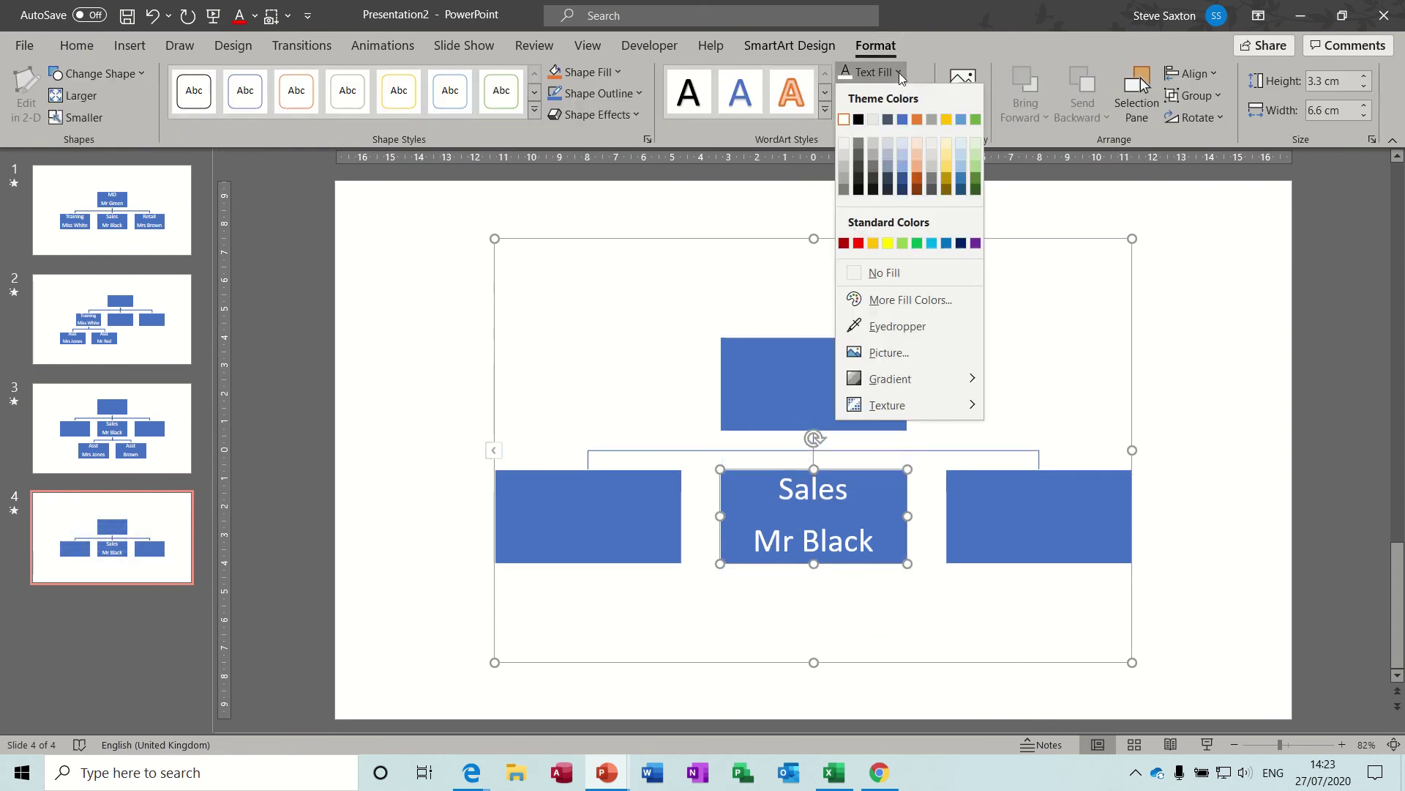
pyautogui.click(871, 271)
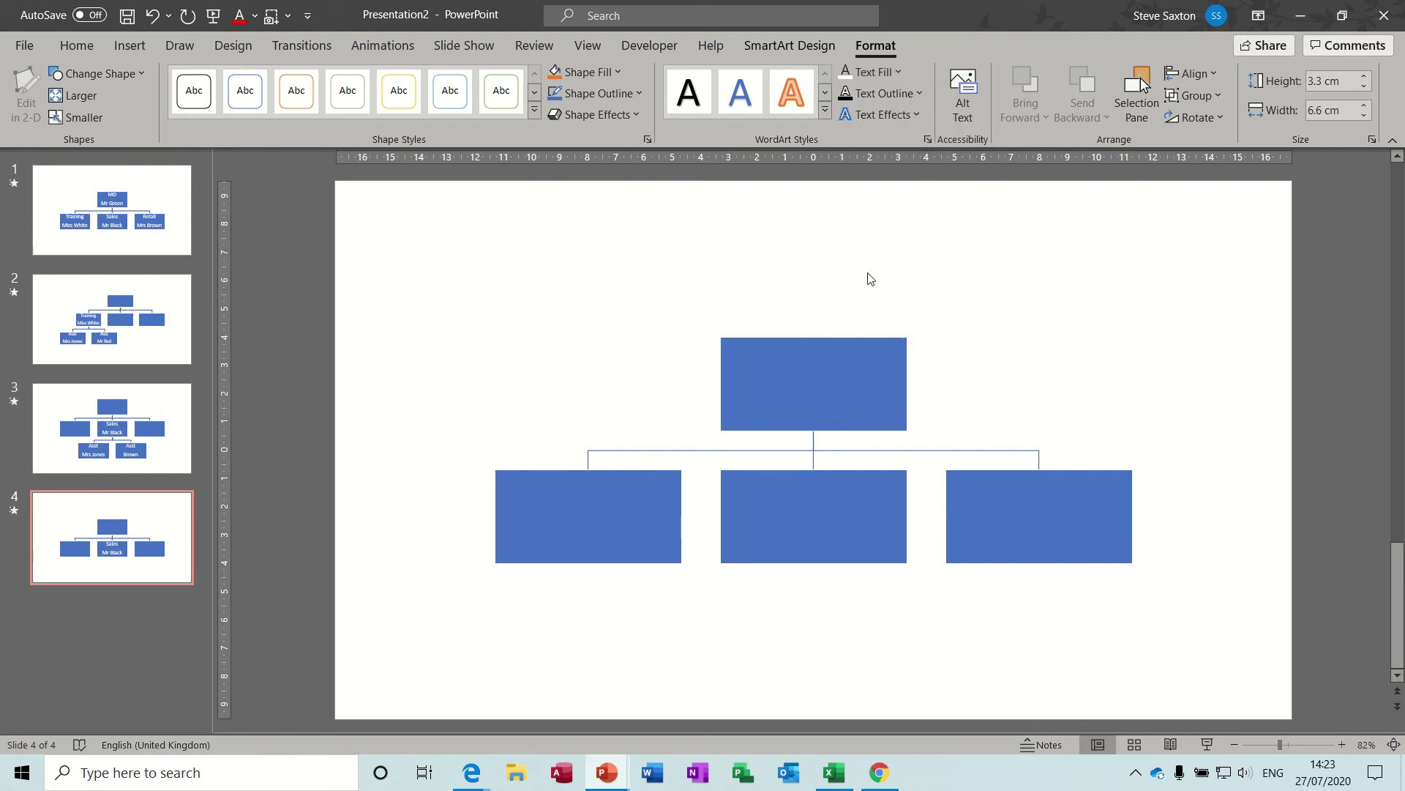
# Step: Reveal the text in the Retail box on slide 4 by setting its text fill to white
pyautogui.click(985, 474)
pyautogui.click(899, 77)
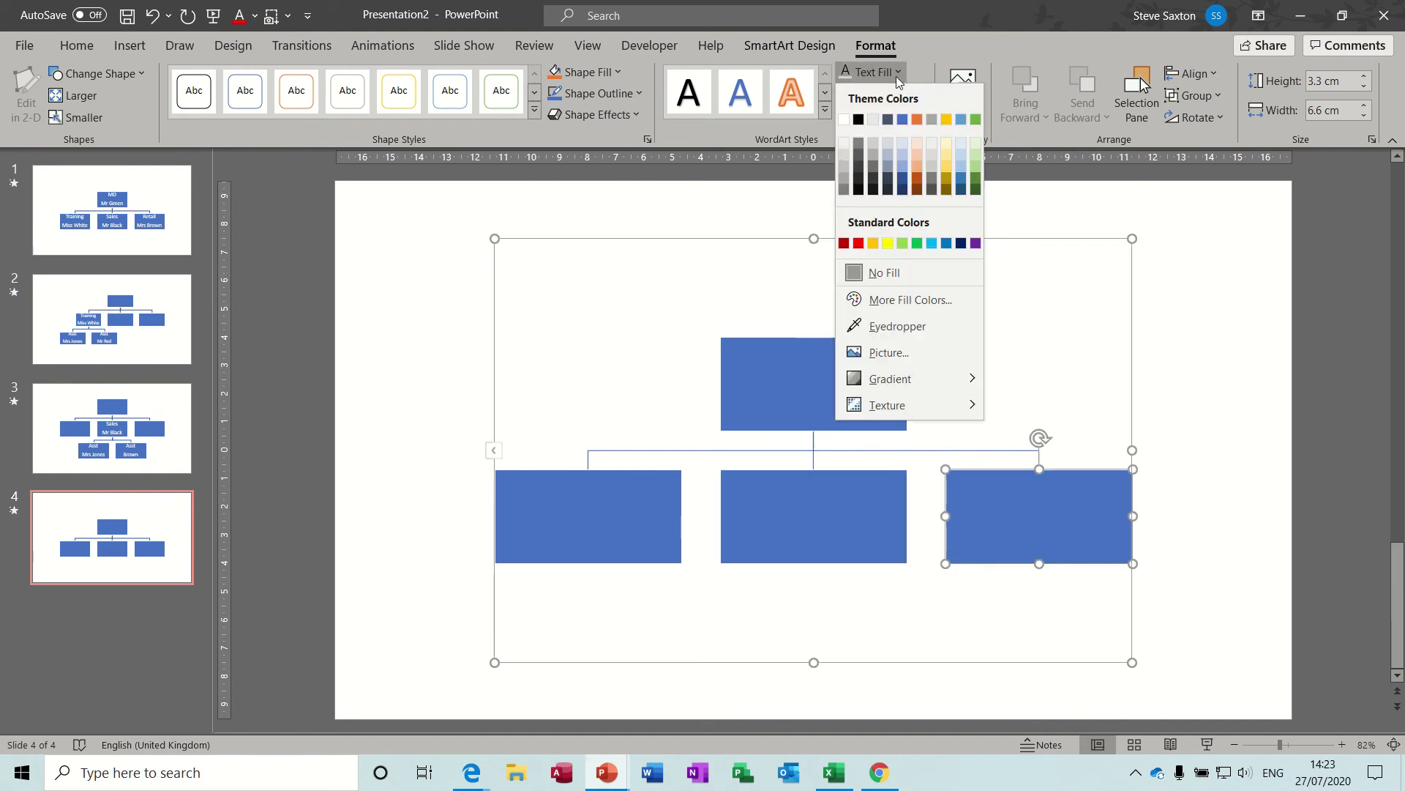
pyautogui.click(845, 118)
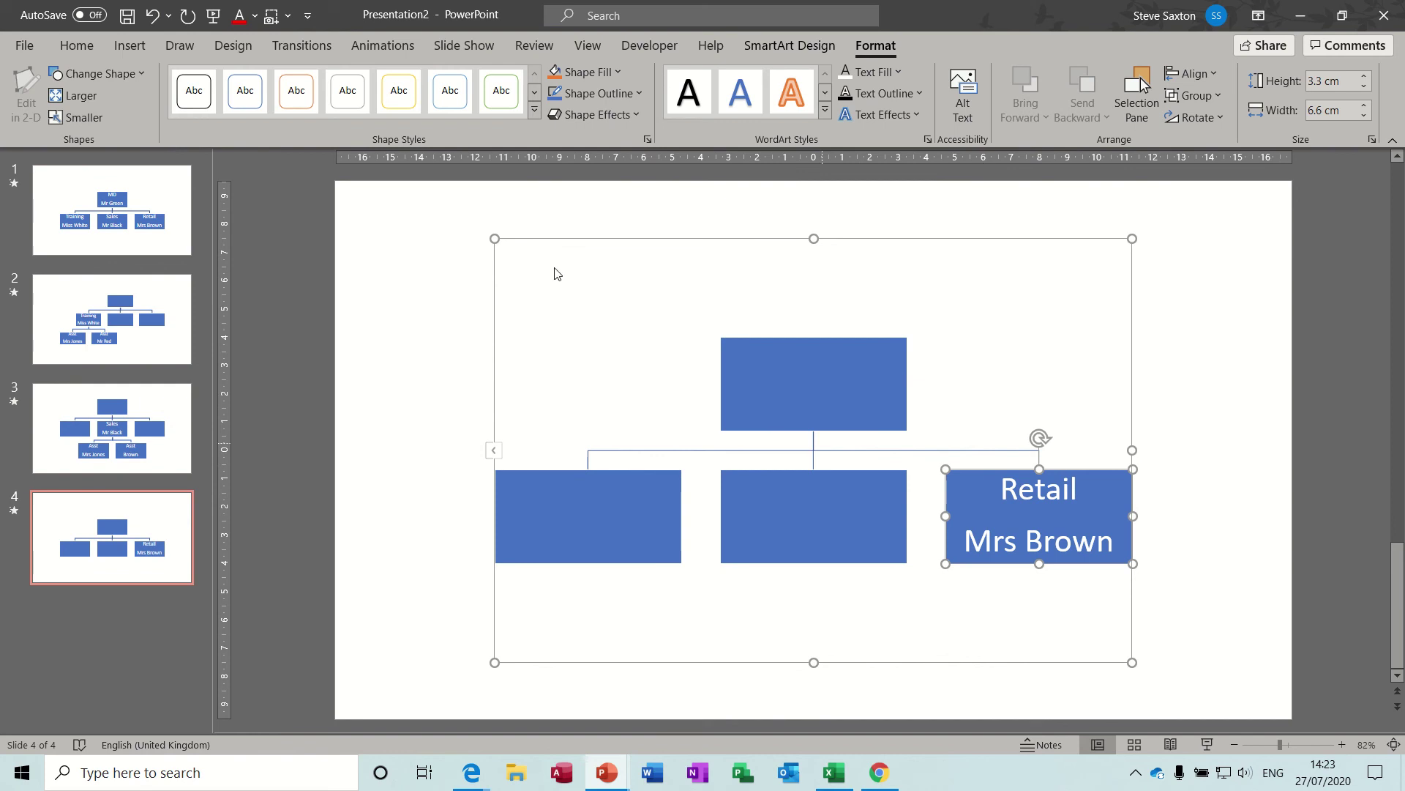
# Step: Add two boxes beneath Retail and arrange them with the Standard layout
pyautogui.click(781, 48)
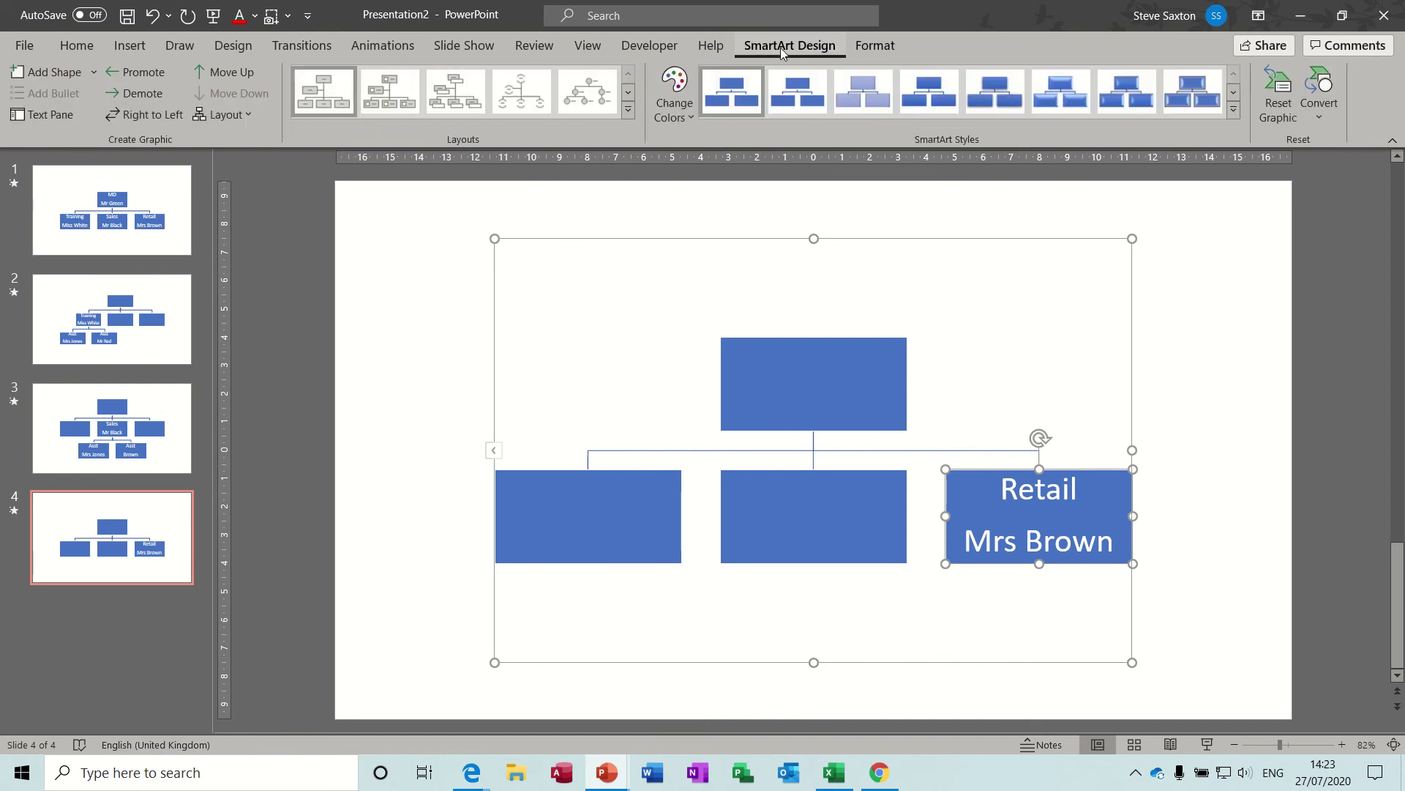
pyautogui.click(50, 73)
pyautogui.click(50, 73)
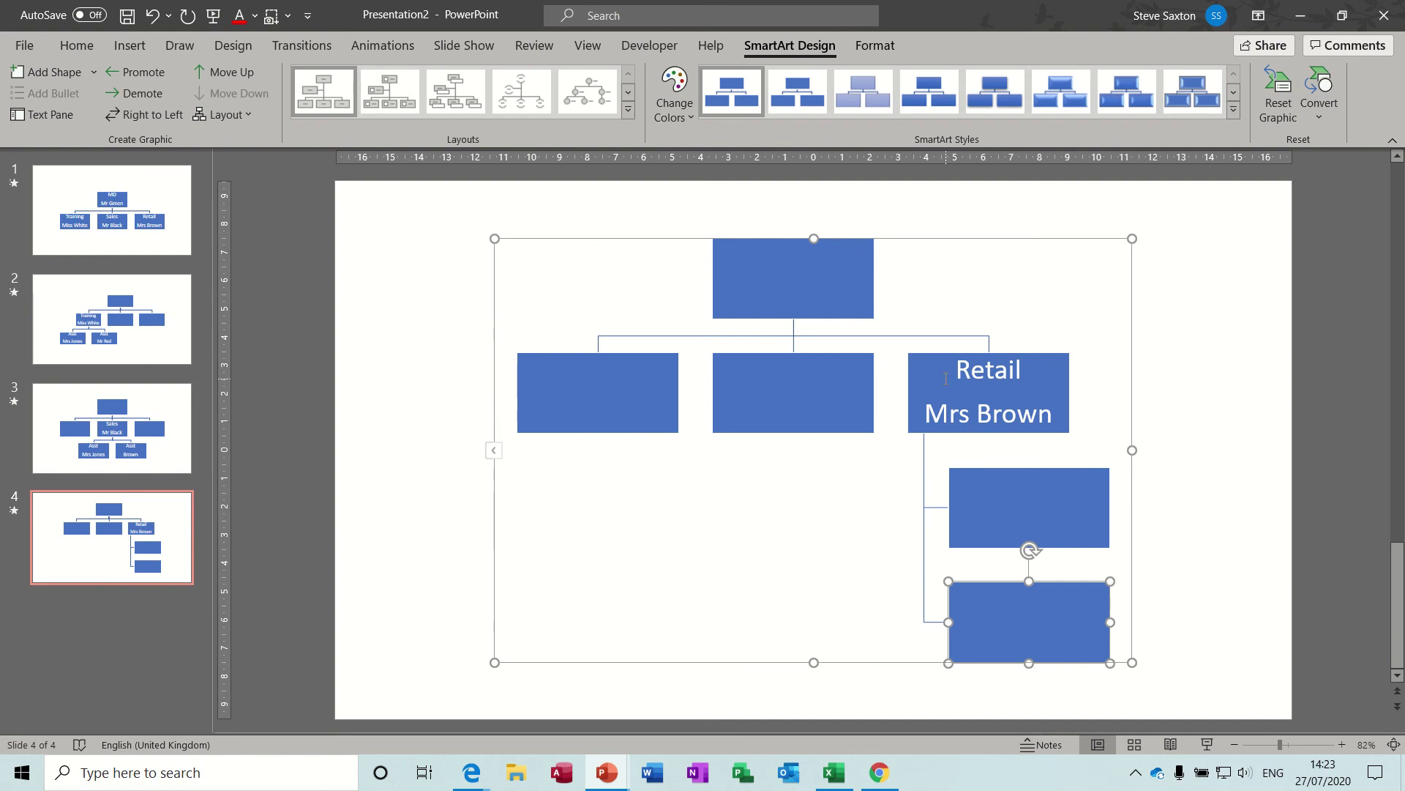
pyautogui.click(921, 360)
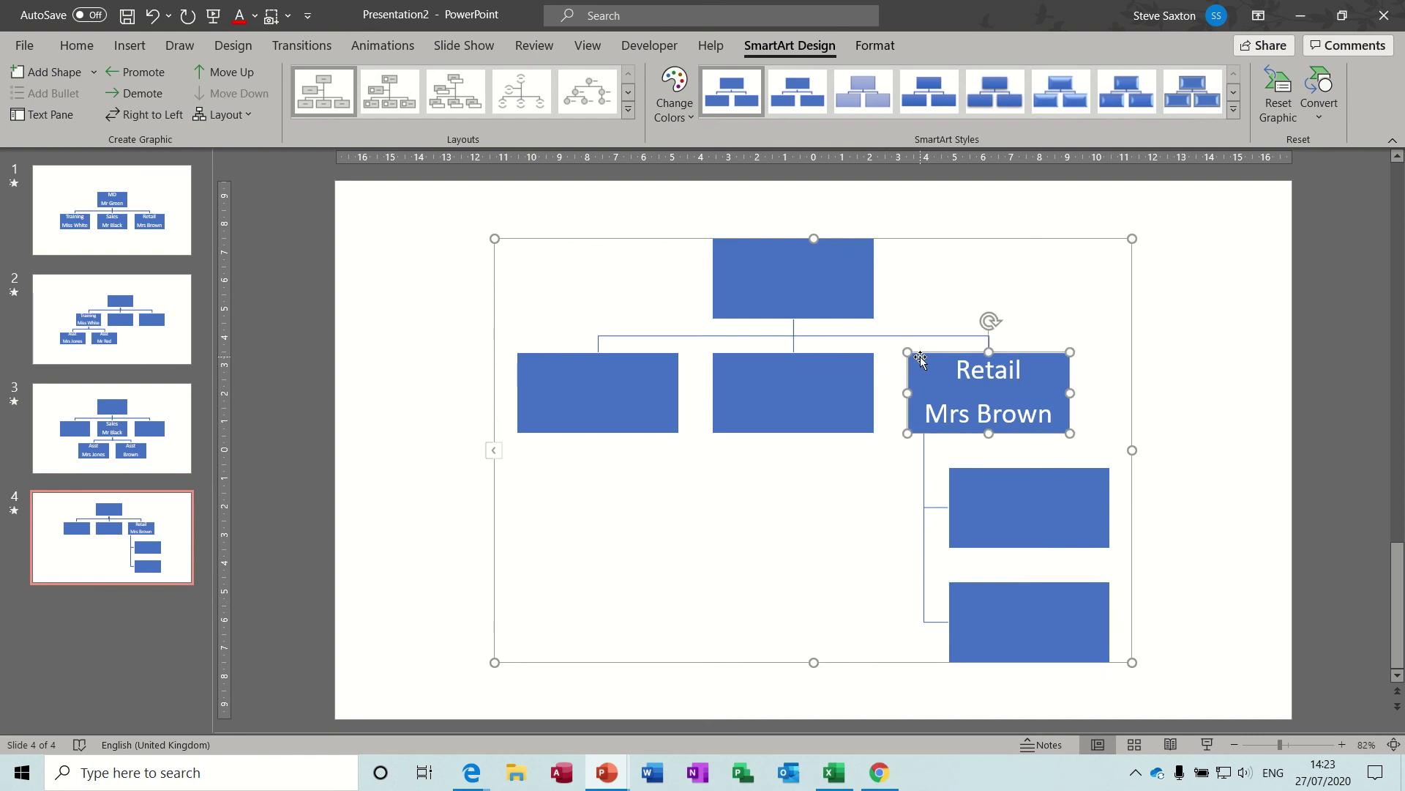
pyautogui.click(227, 114)
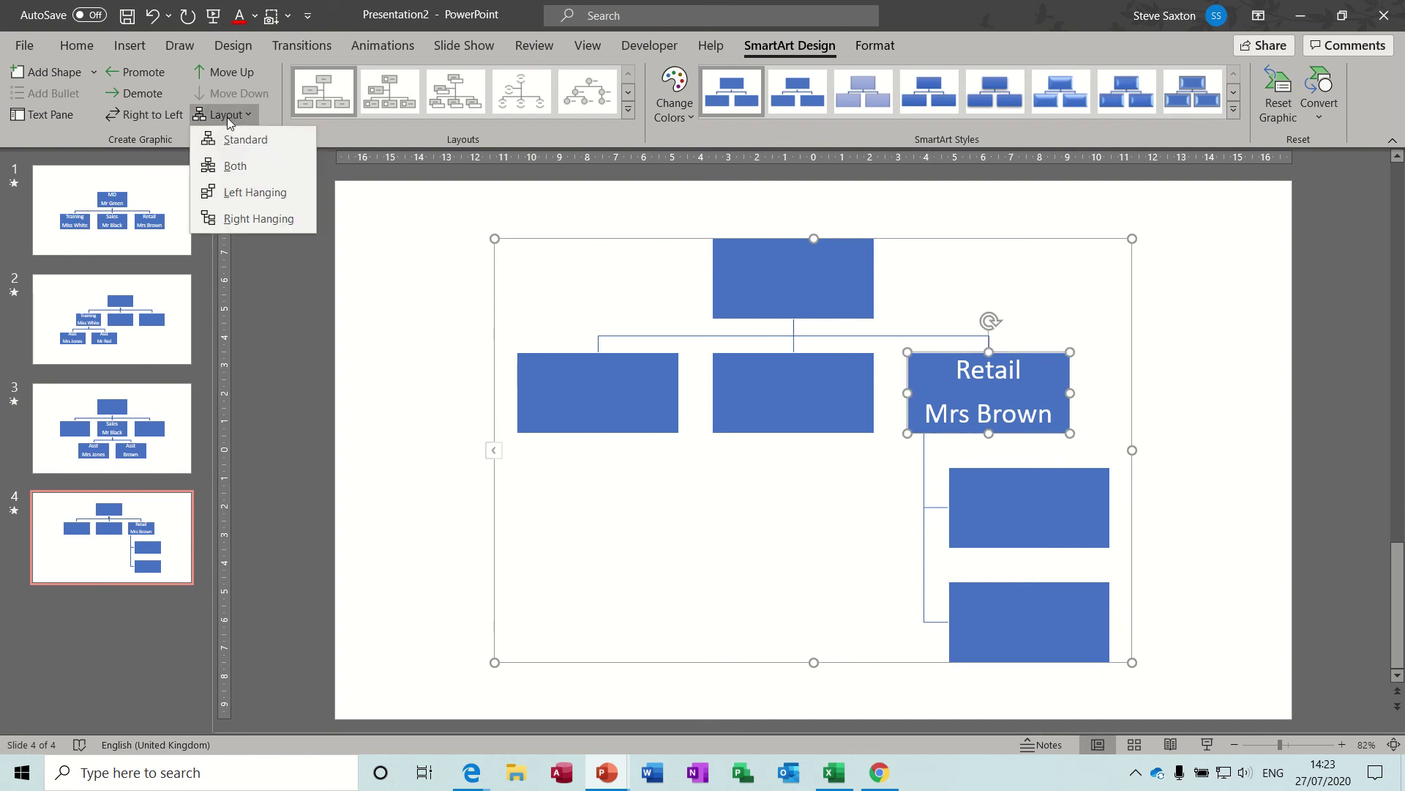
pyautogui.click(238, 143)
# Step: Label the first box under Retail "Asst" with the assistant's title and surname on a second line
pyautogui.click(804, 552)
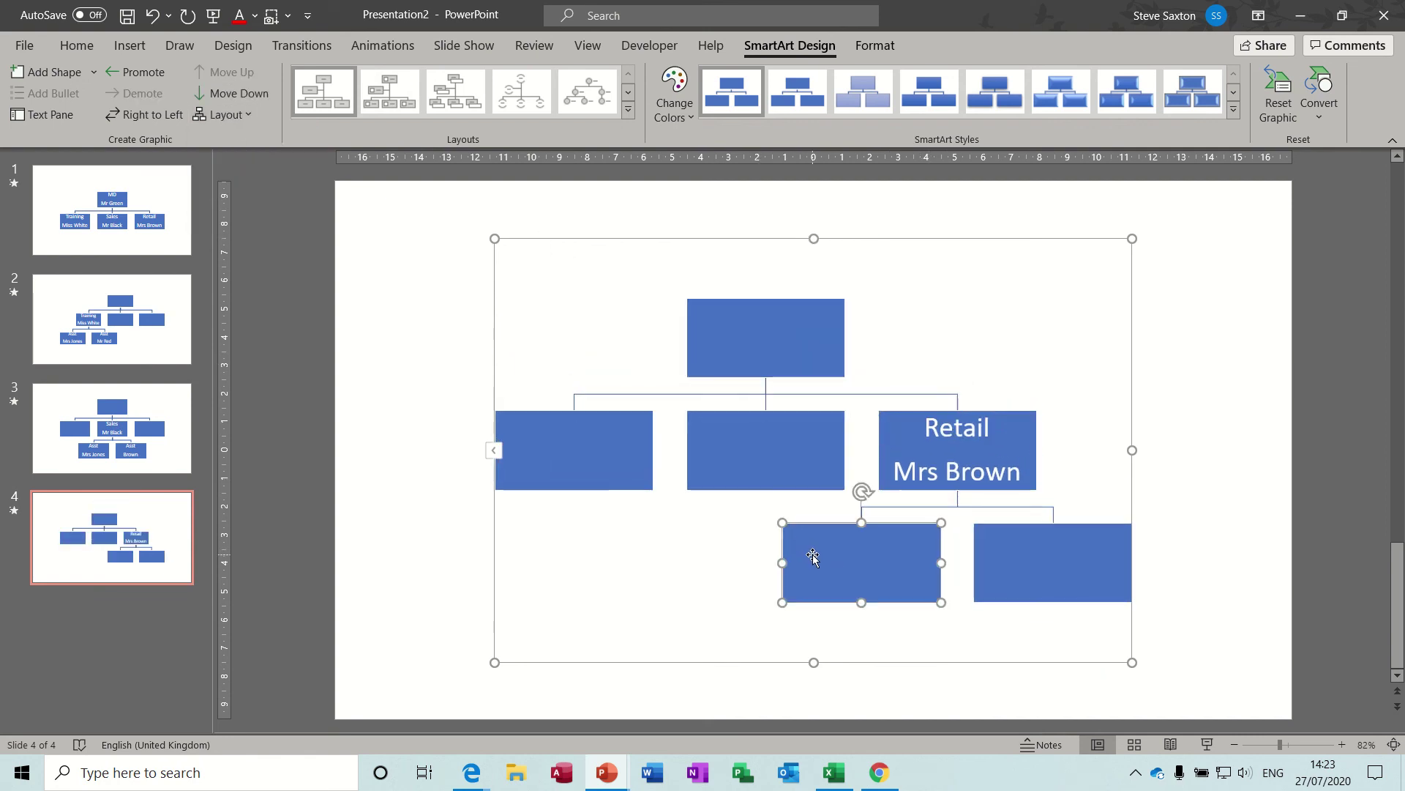
pyautogui.write('Asst')
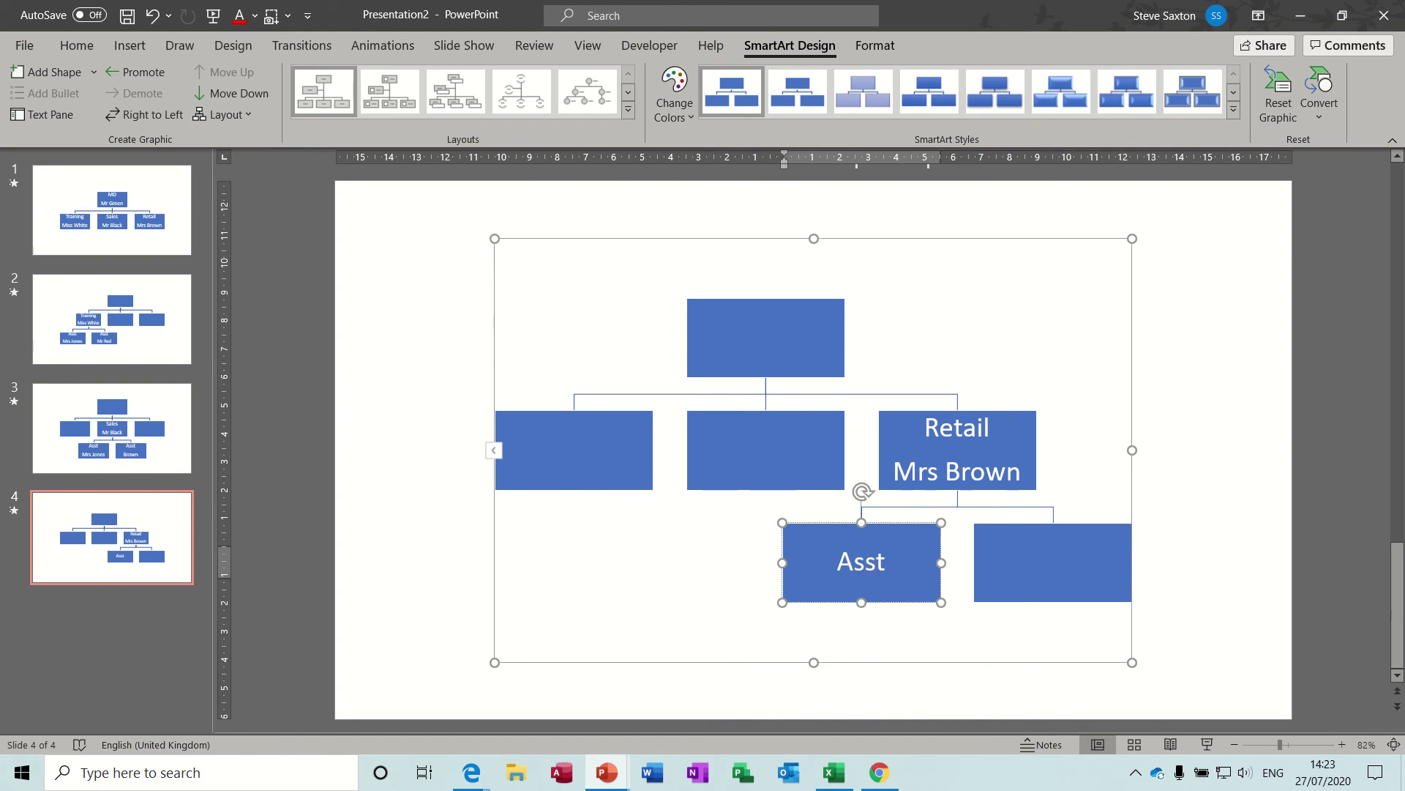
pyautogui.press('Return')
pyautogui.write('M')
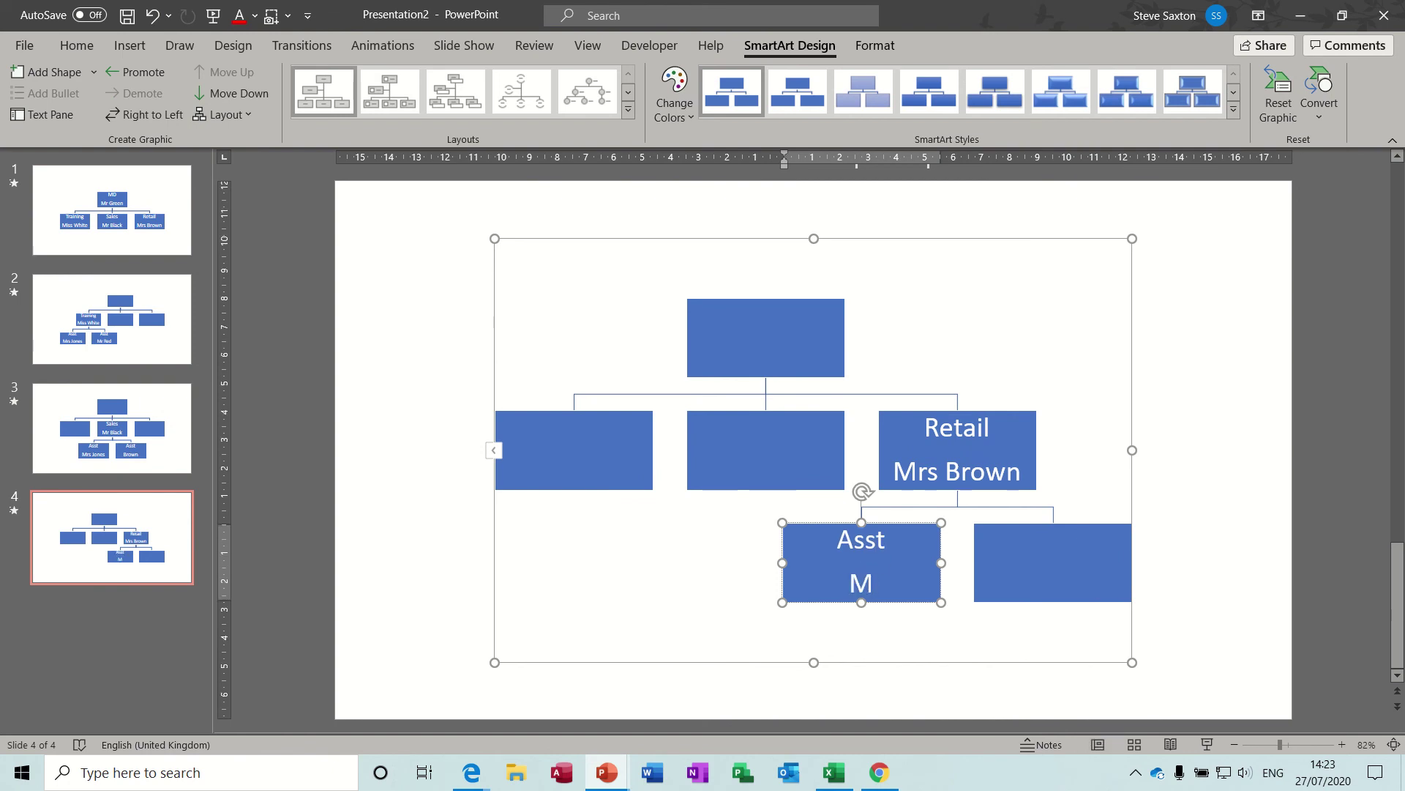
pyautogui.write('rs Balck')
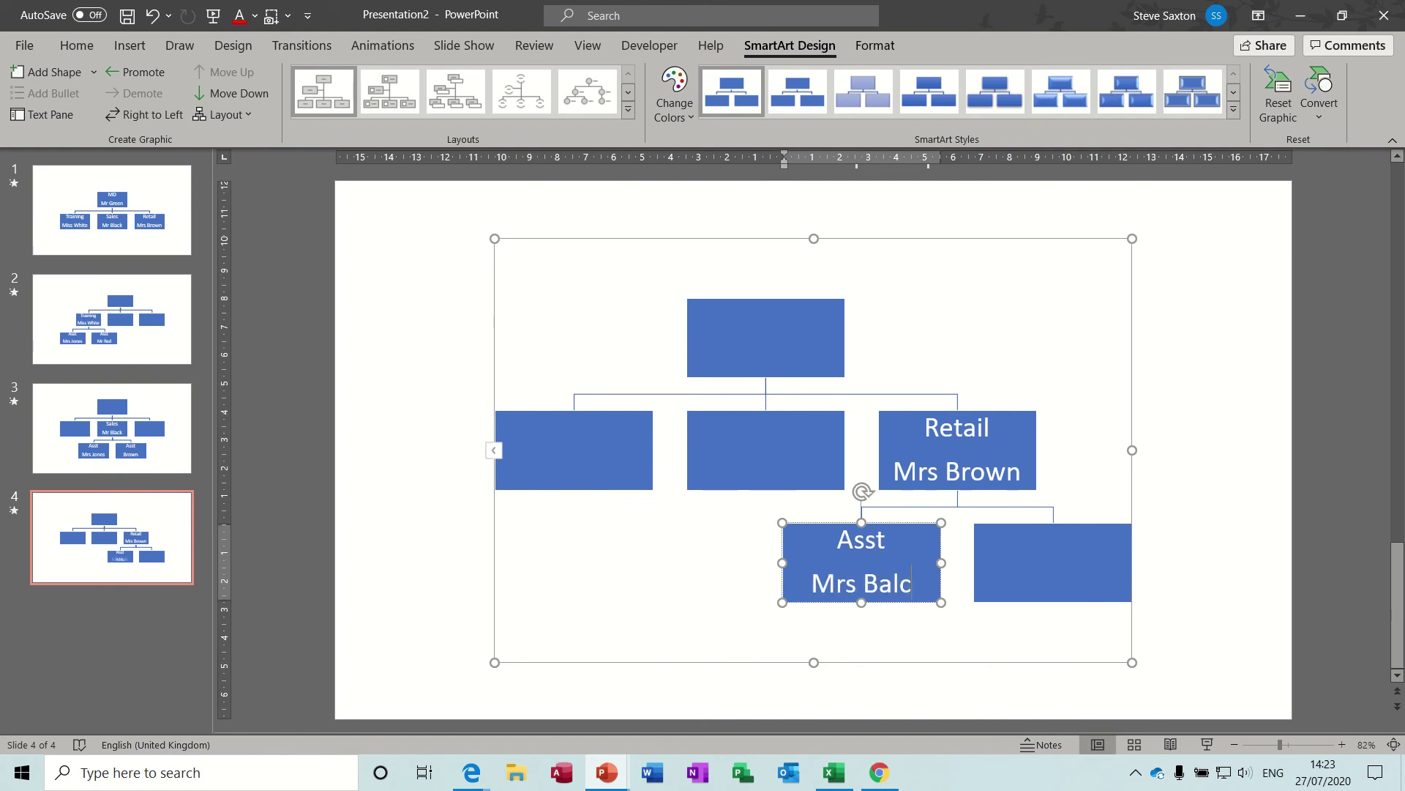
# Step: Label the second box under Retail "Asst" with the other assistant's title and surname on a second line
pyautogui.click(996, 566)
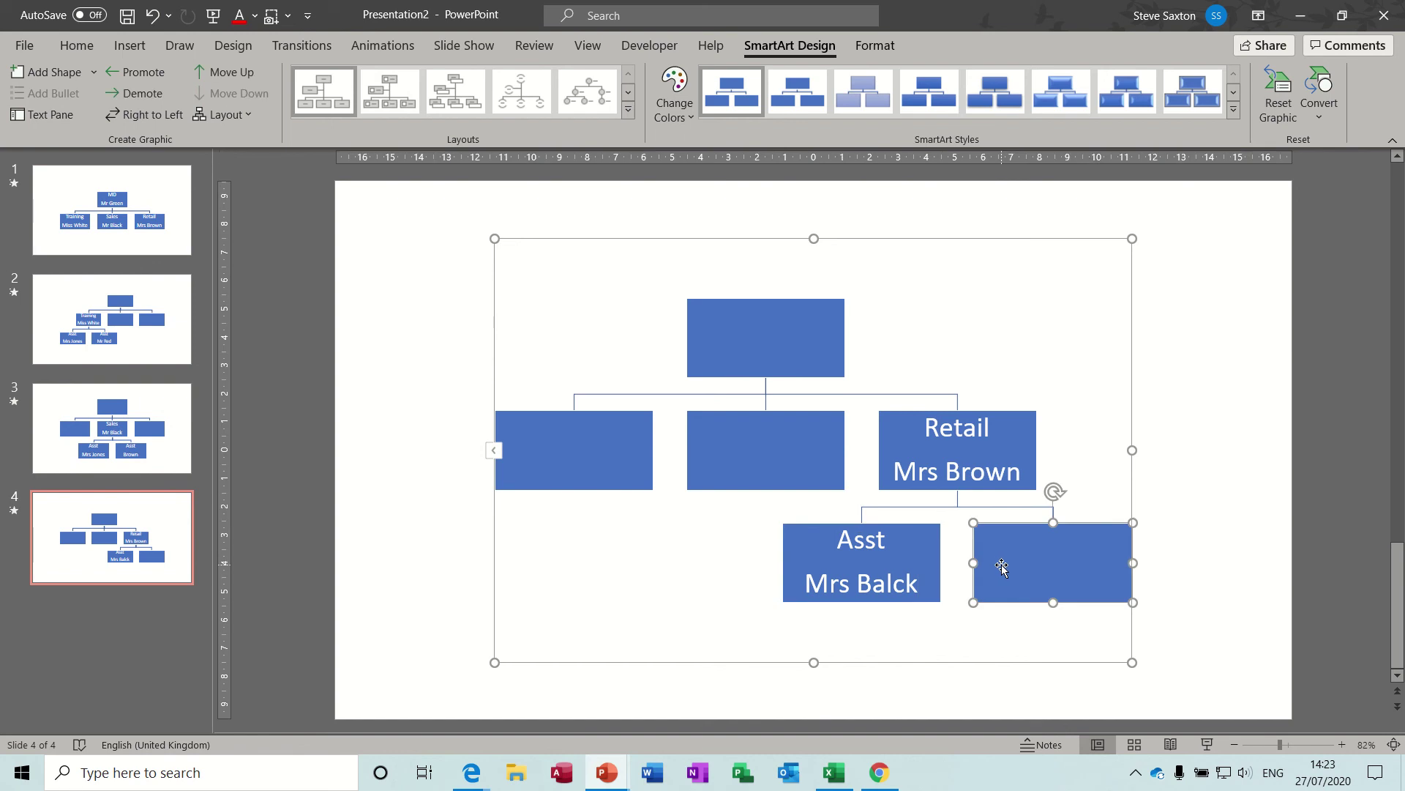
pyautogui.write('Asst')
pyautogui.press('Return')
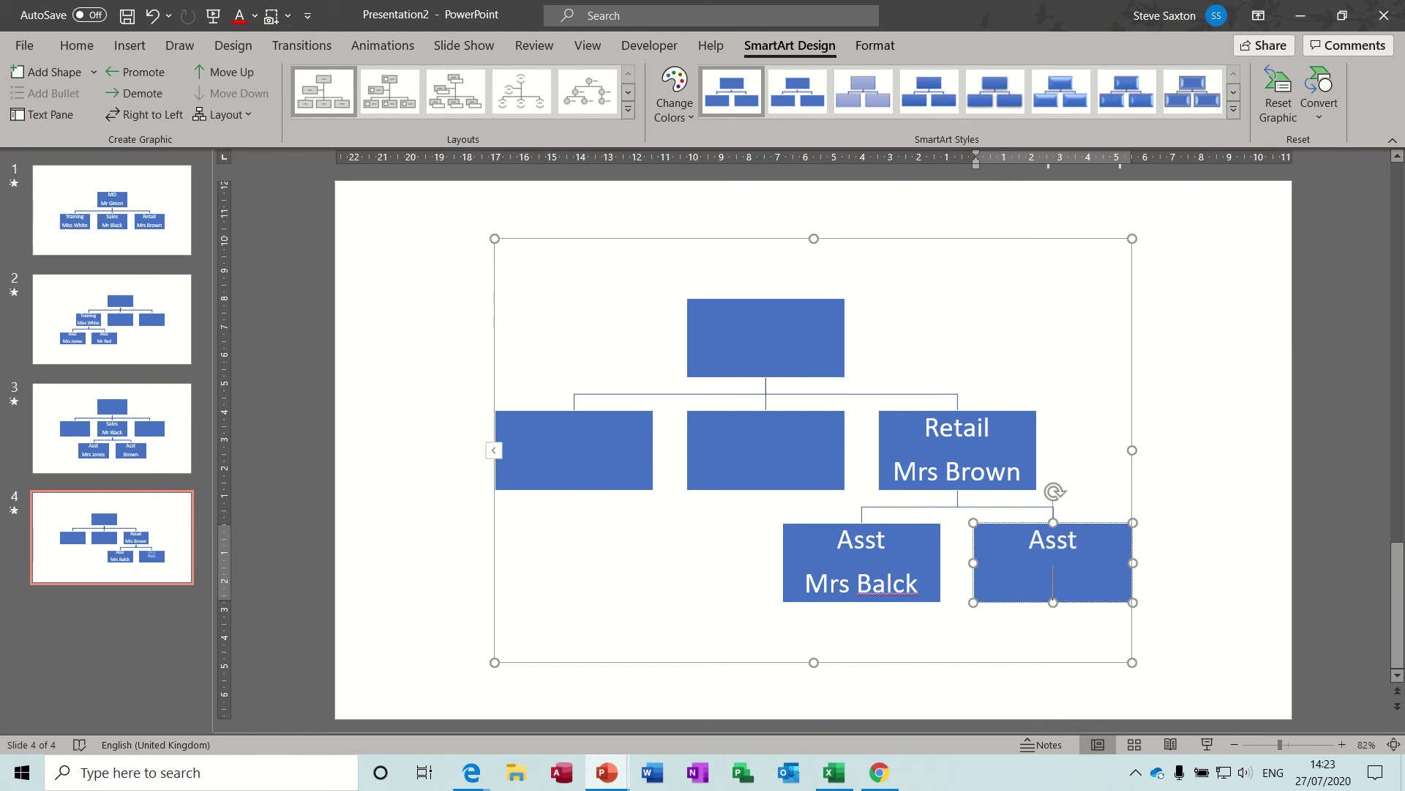
pyautogui.write('Mr Brown')
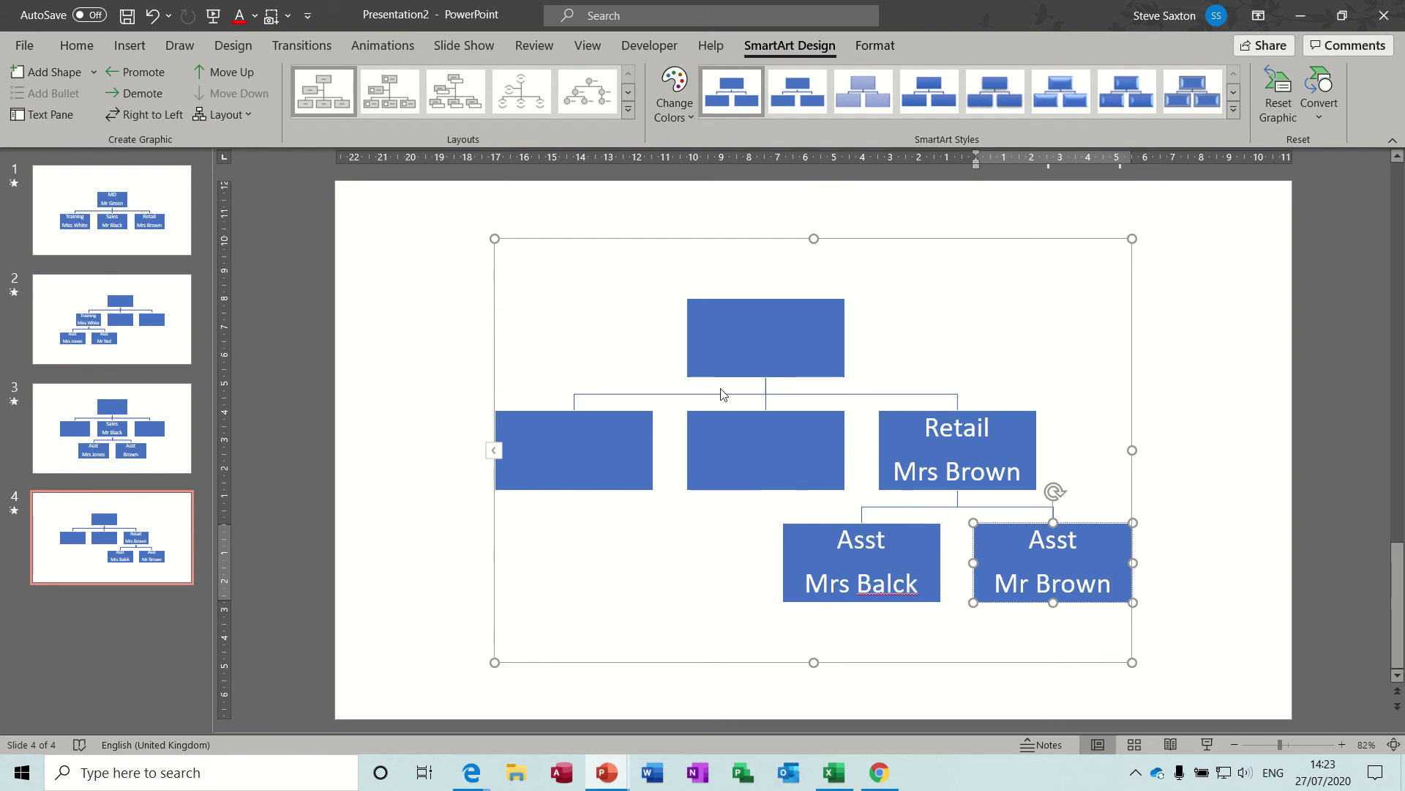
# Step: Set the Morph transition on slide 1 and apply it to all slides
pyautogui.click(189, 233)
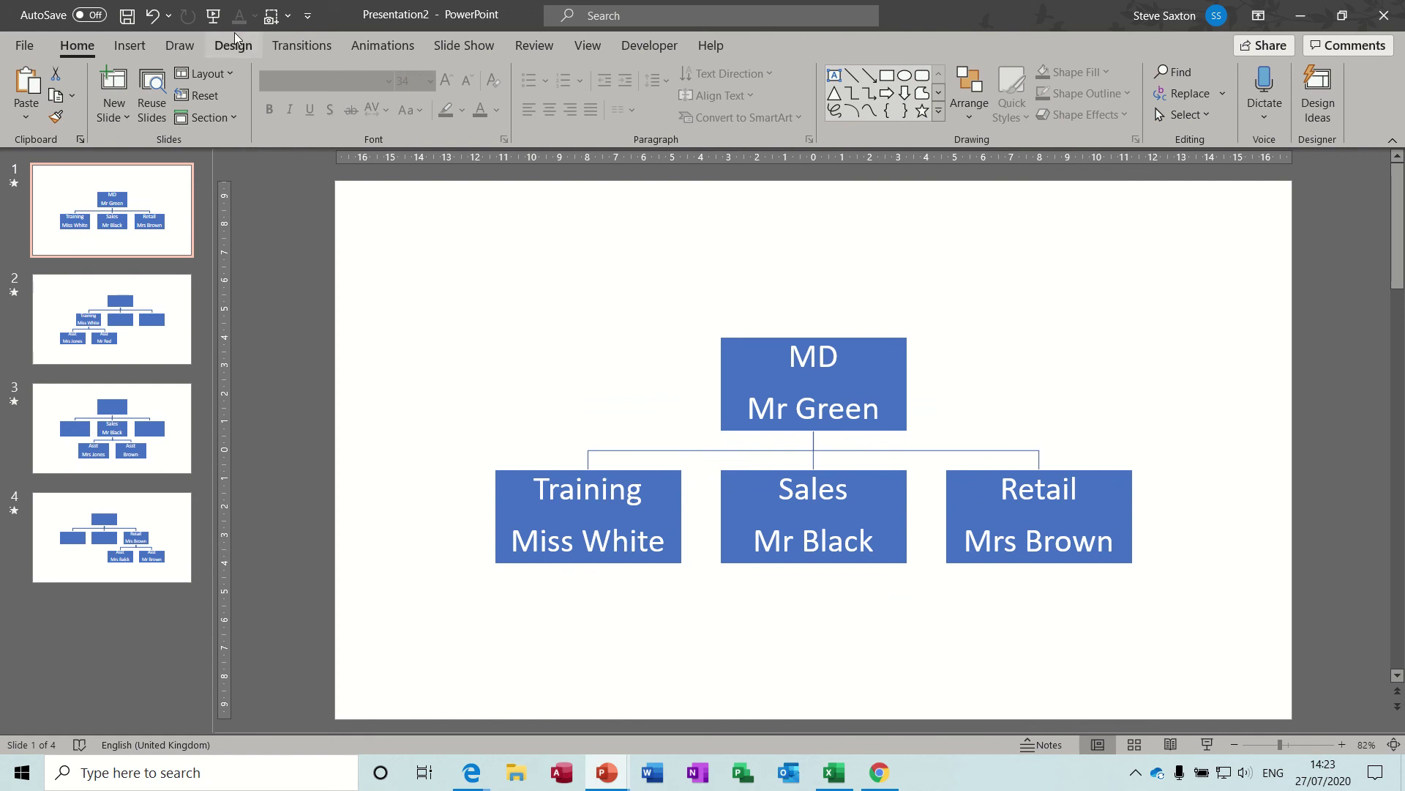
pyautogui.click(305, 47)
pyautogui.click(177, 92)
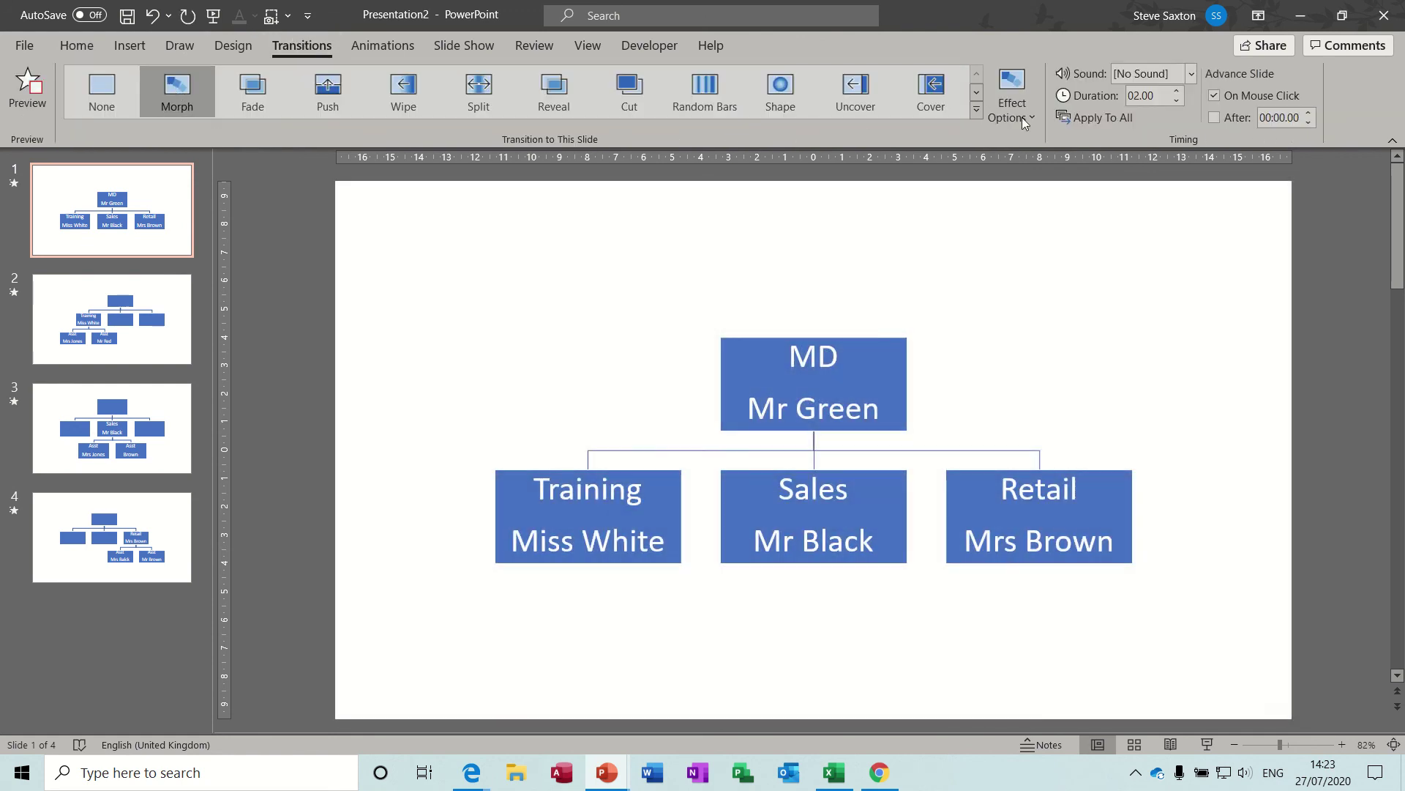
pyautogui.click(1095, 117)
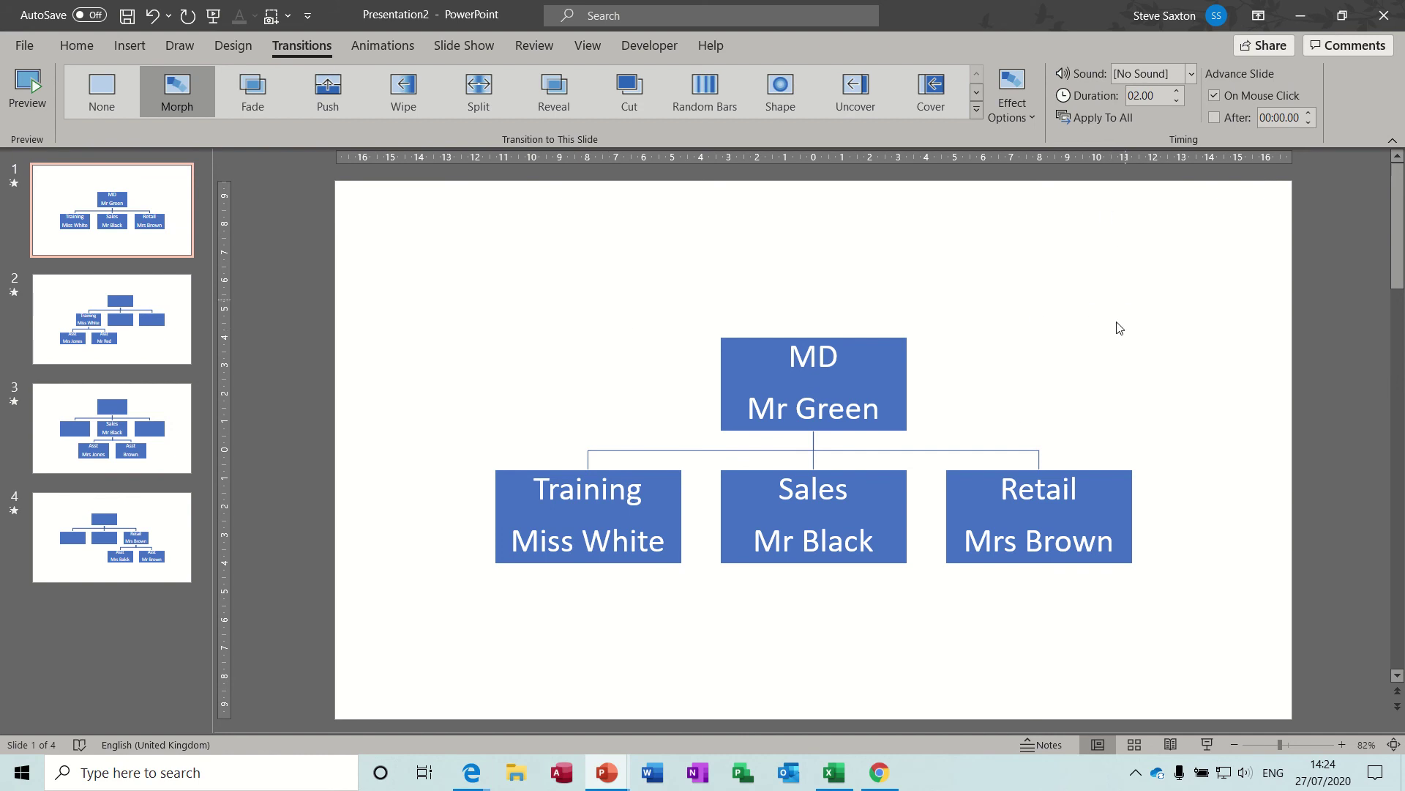
# Step: Play the slide show from slide 1 through every org chart slide to check the Morph transitions, and exit it
pyautogui.click(1207, 745)
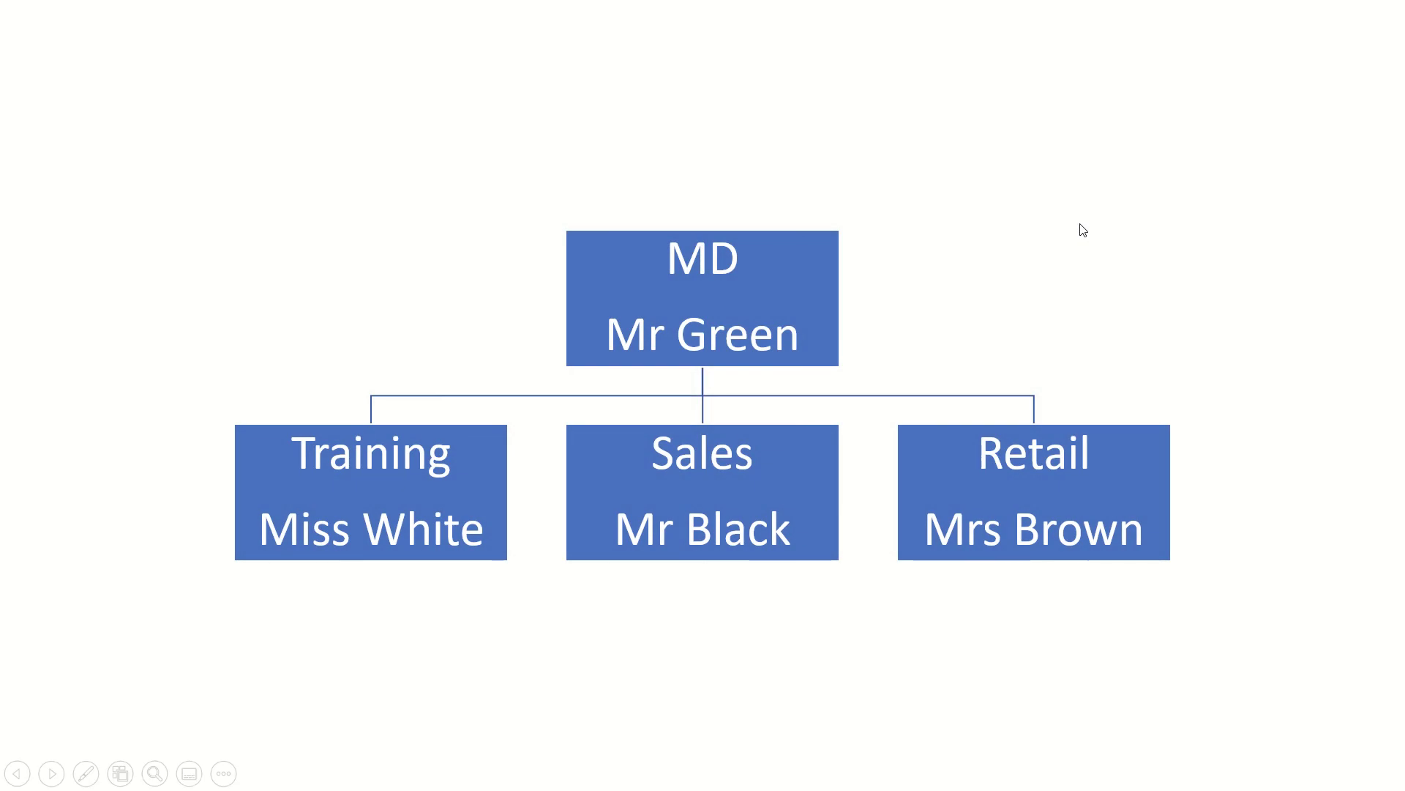
pyautogui.click(1083, 230)
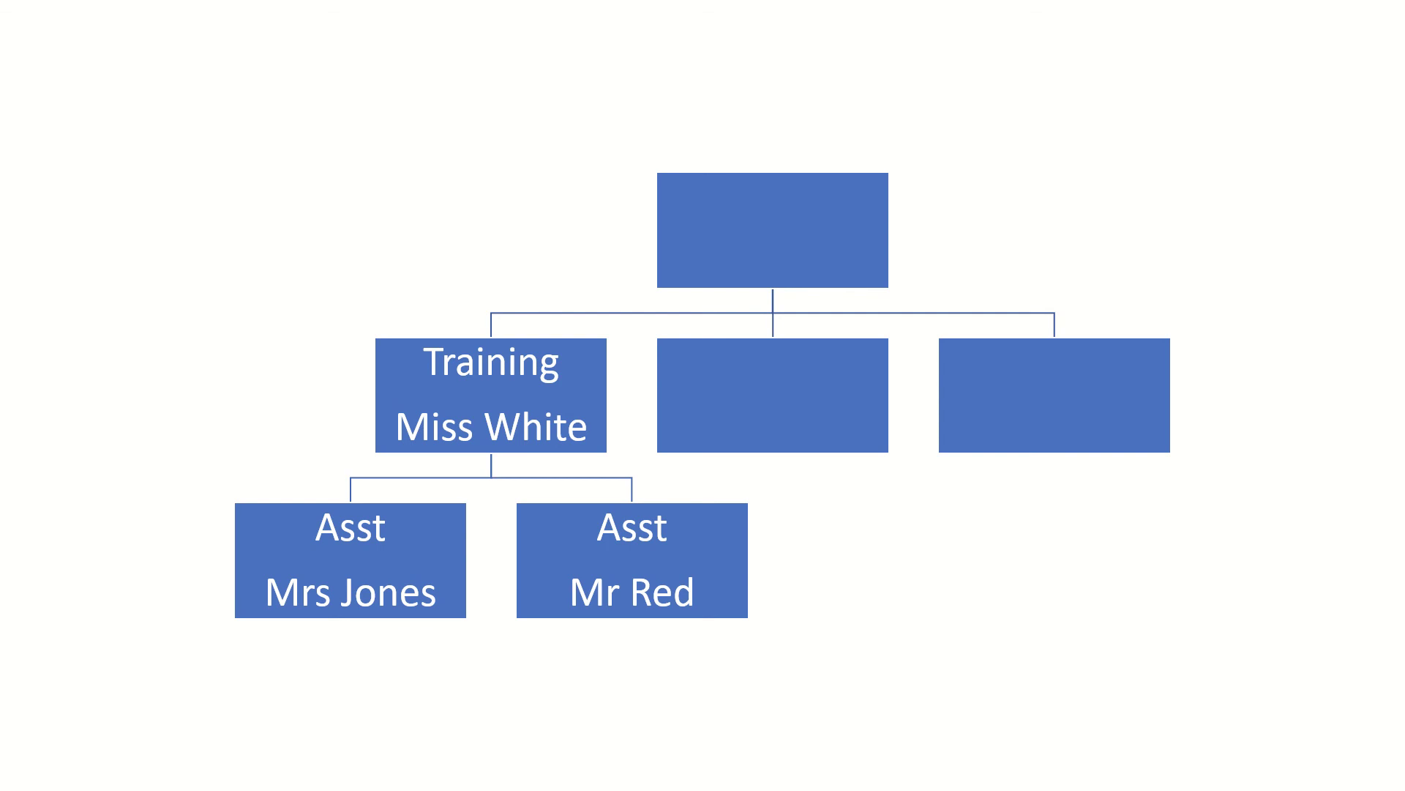
pyautogui.press('Right')
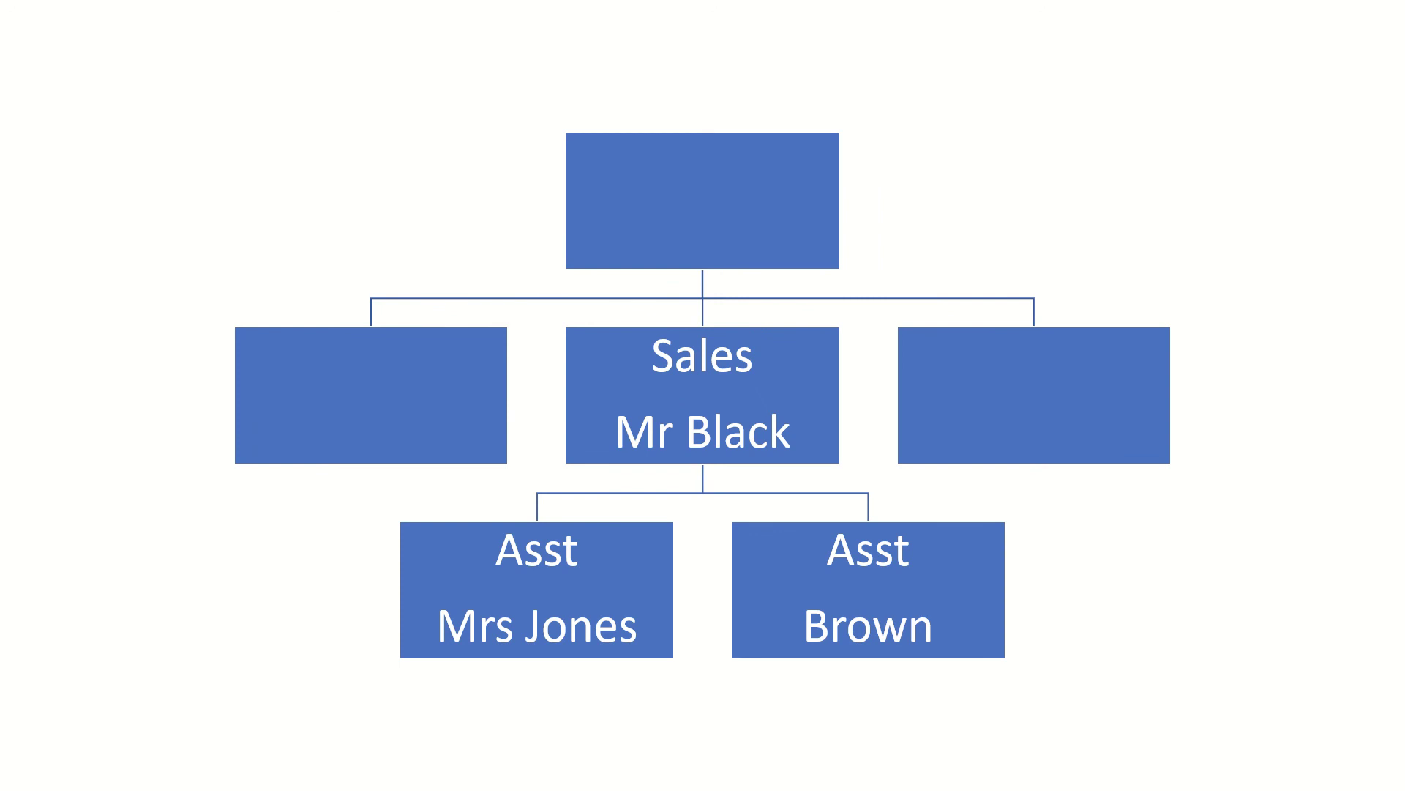
pyautogui.press('Right')
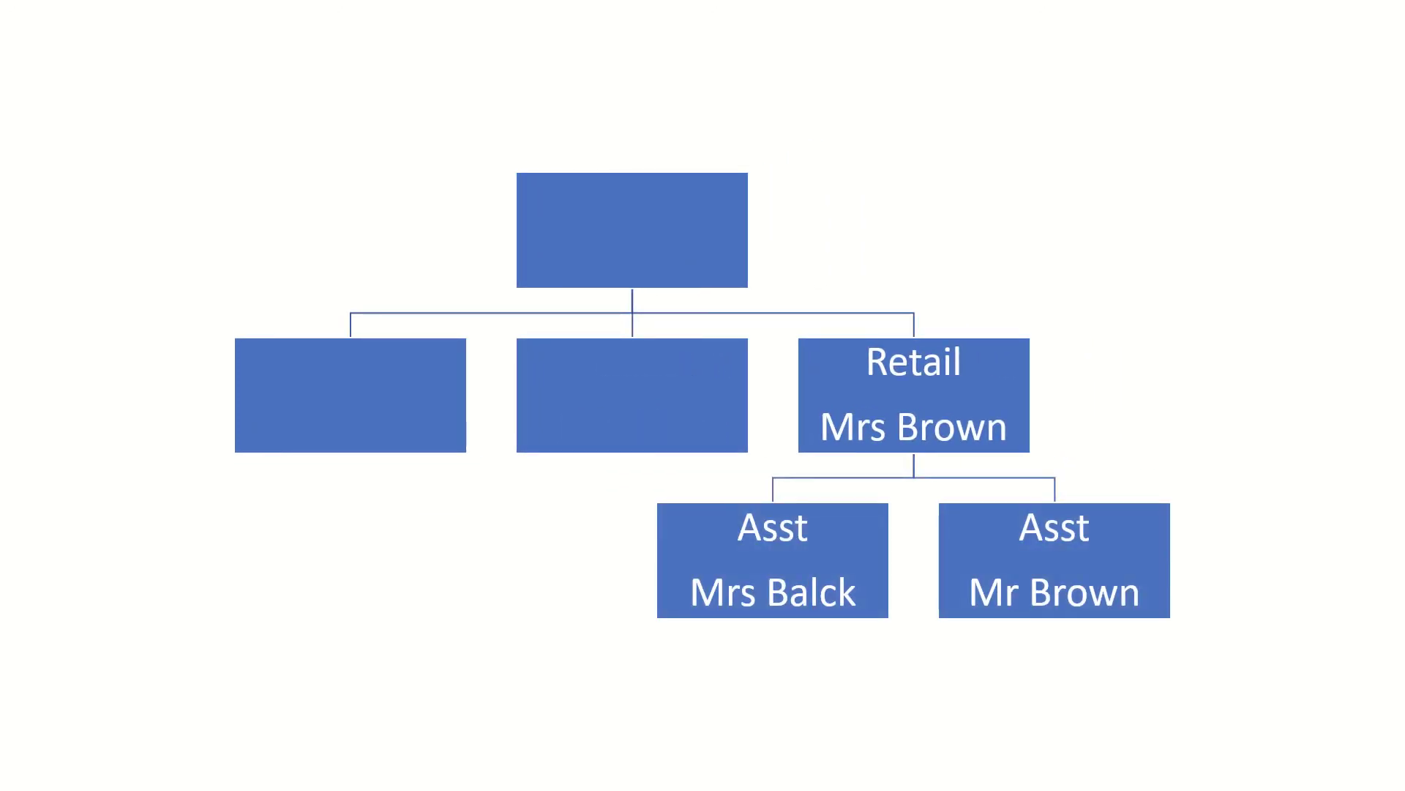
pyautogui.press('Right')
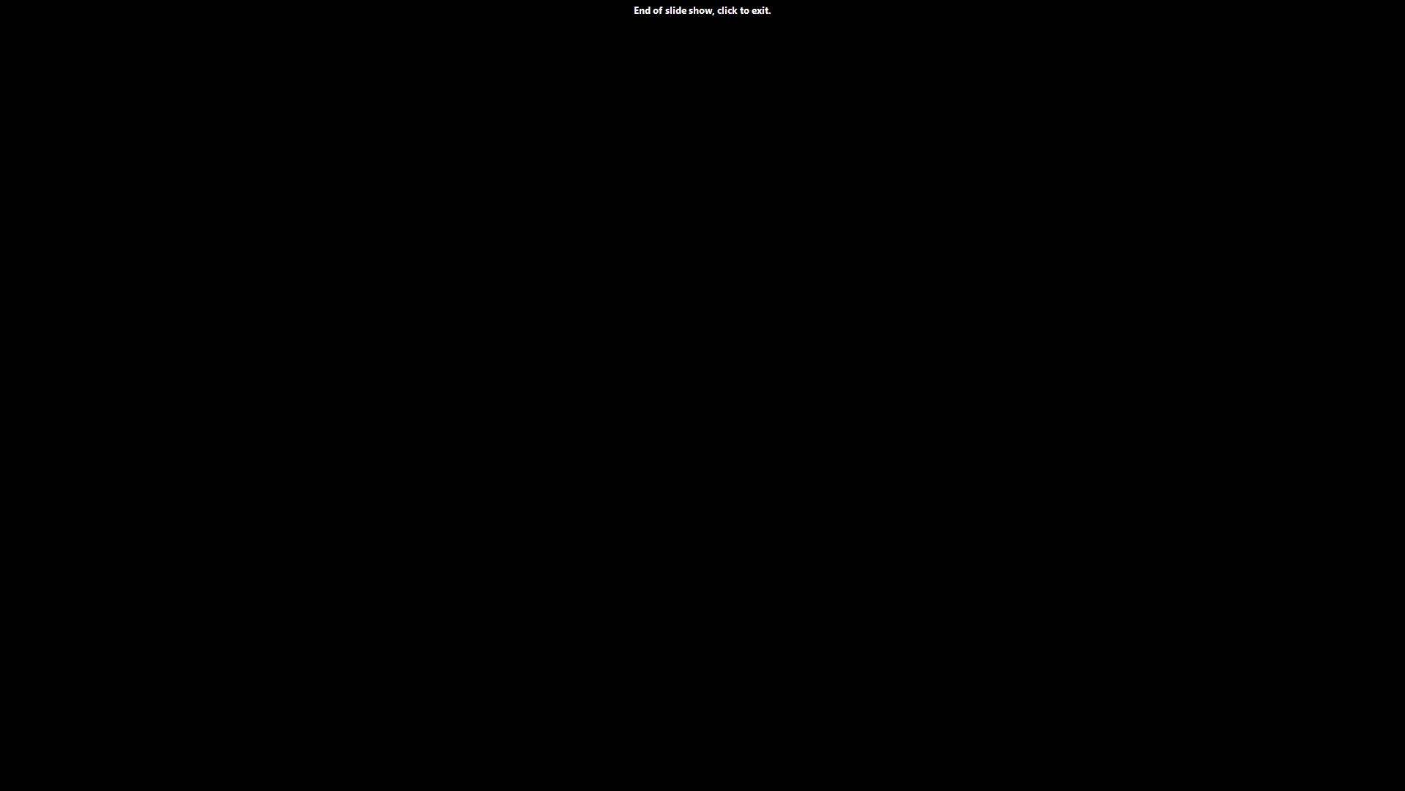
pyautogui.press('Right')
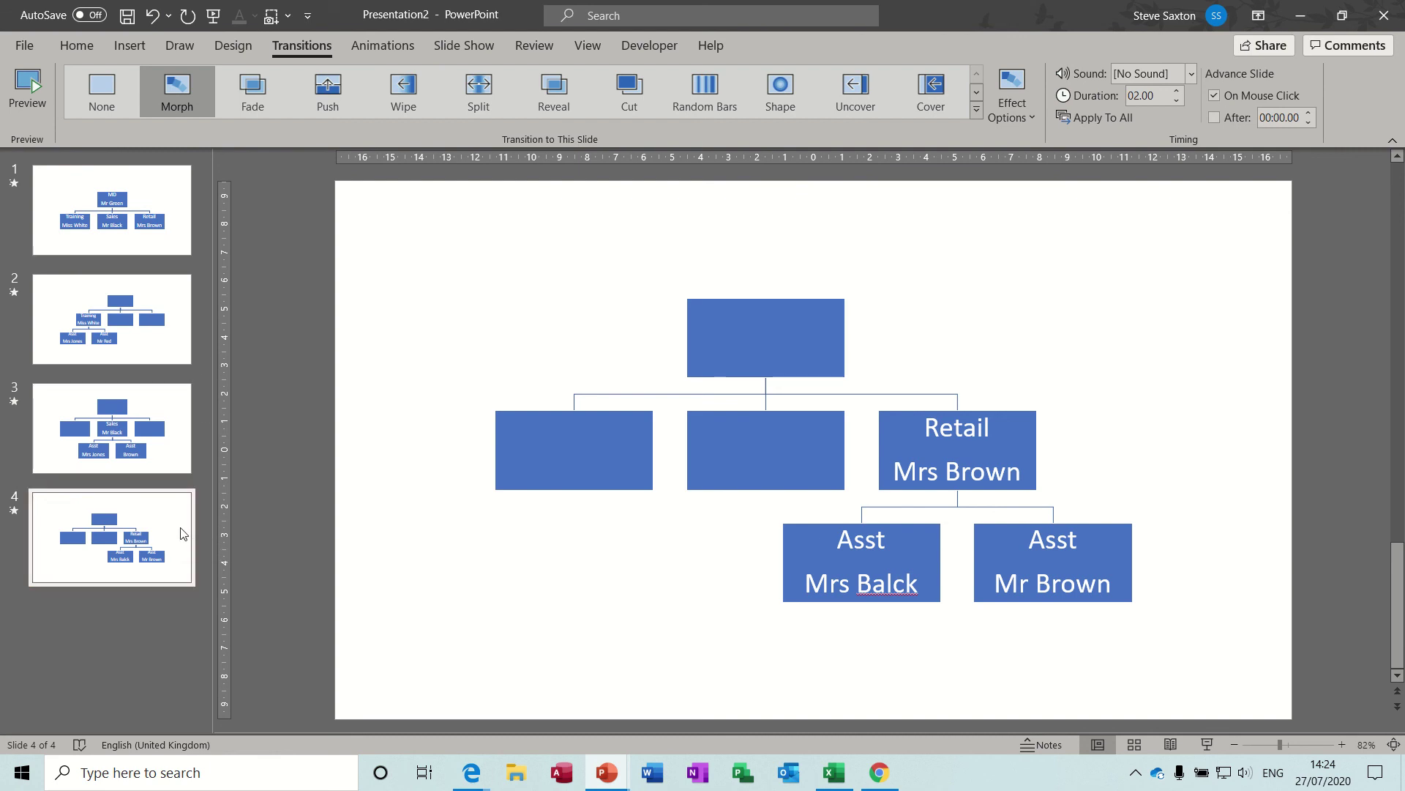
# Step: Add a blank slide 5 and insert the plant 3D model from the stock All Animated Models category
pyautogui.hotkey('ctrl', 'm')
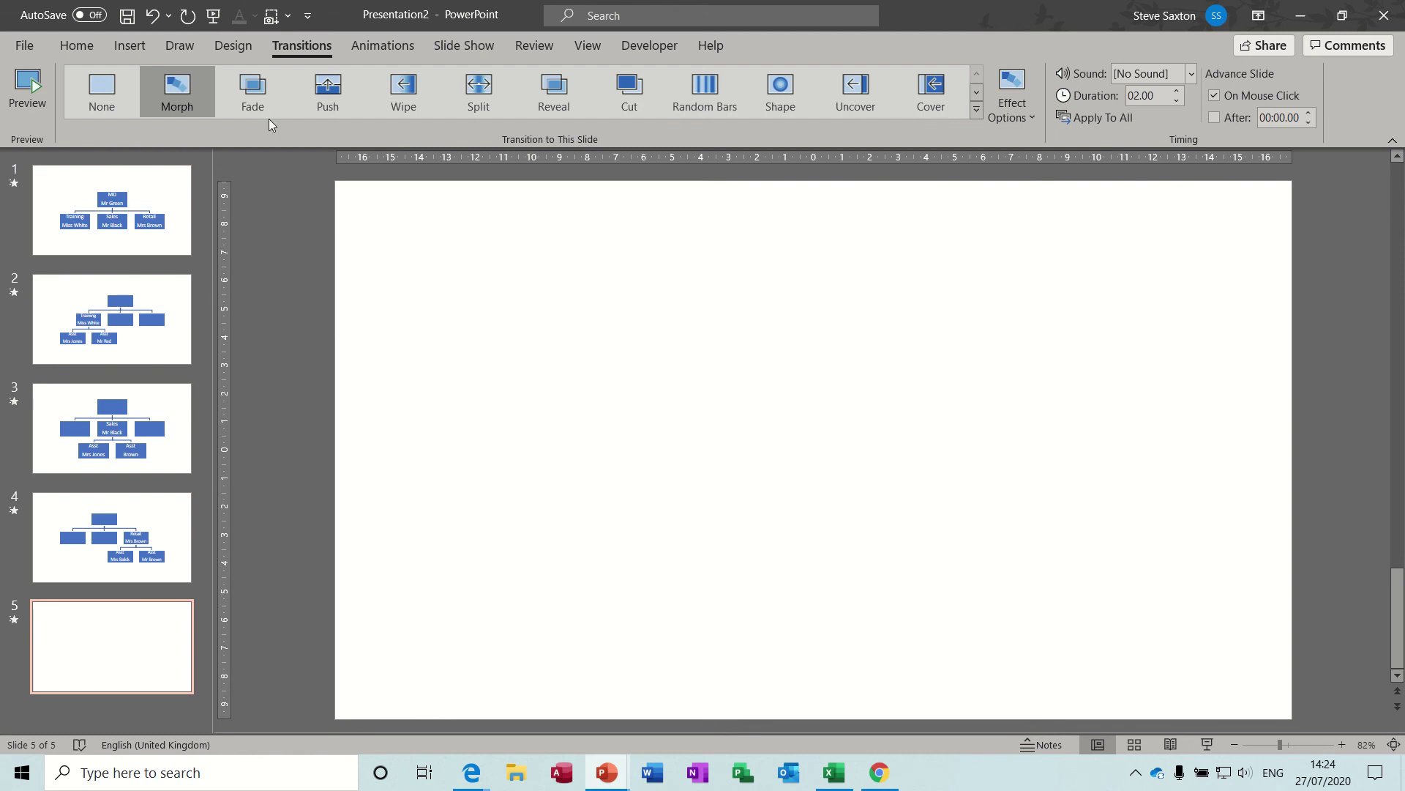
pyautogui.click(133, 49)
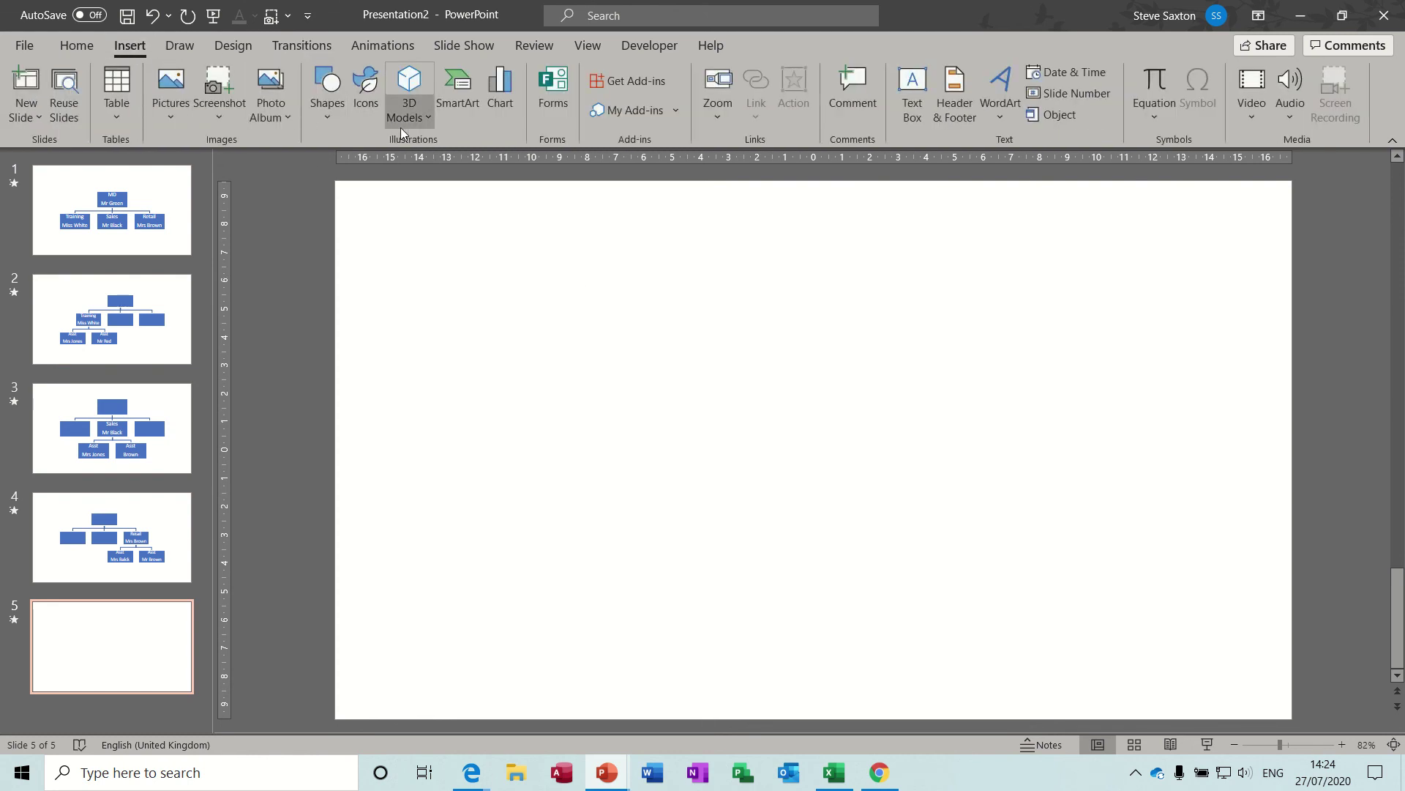
pyautogui.click(428, 120)
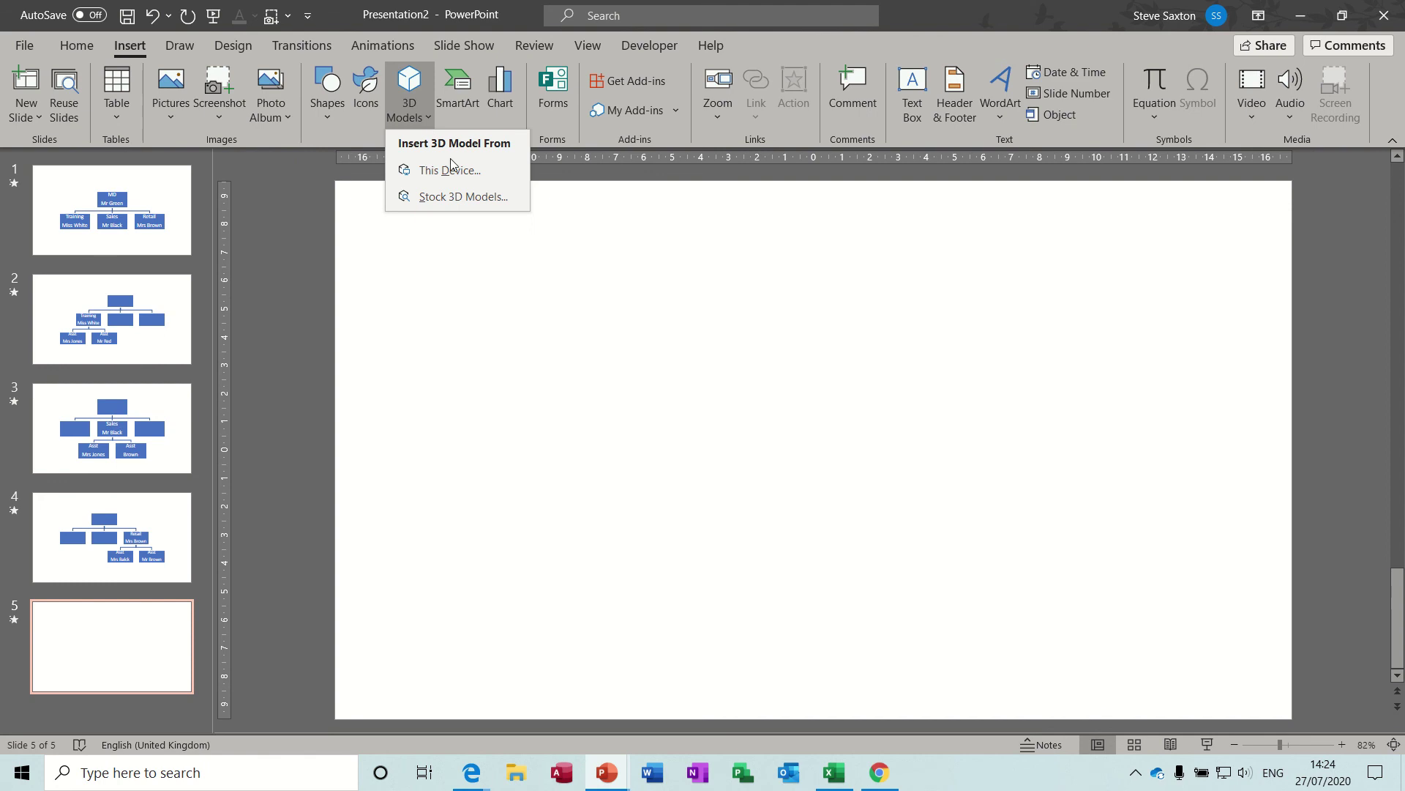
pyautogui.click(463, 196)
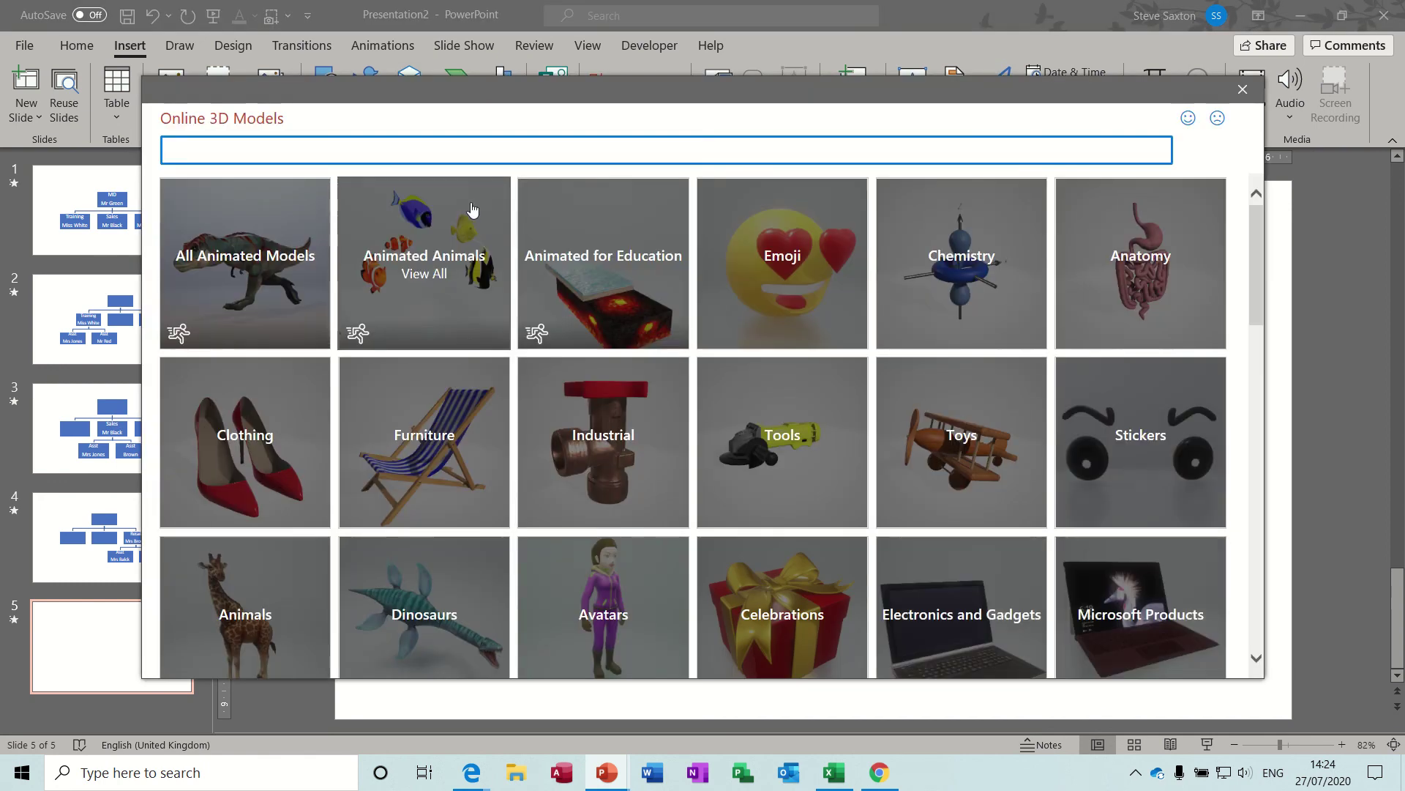
pyautogui.click(284, 278)
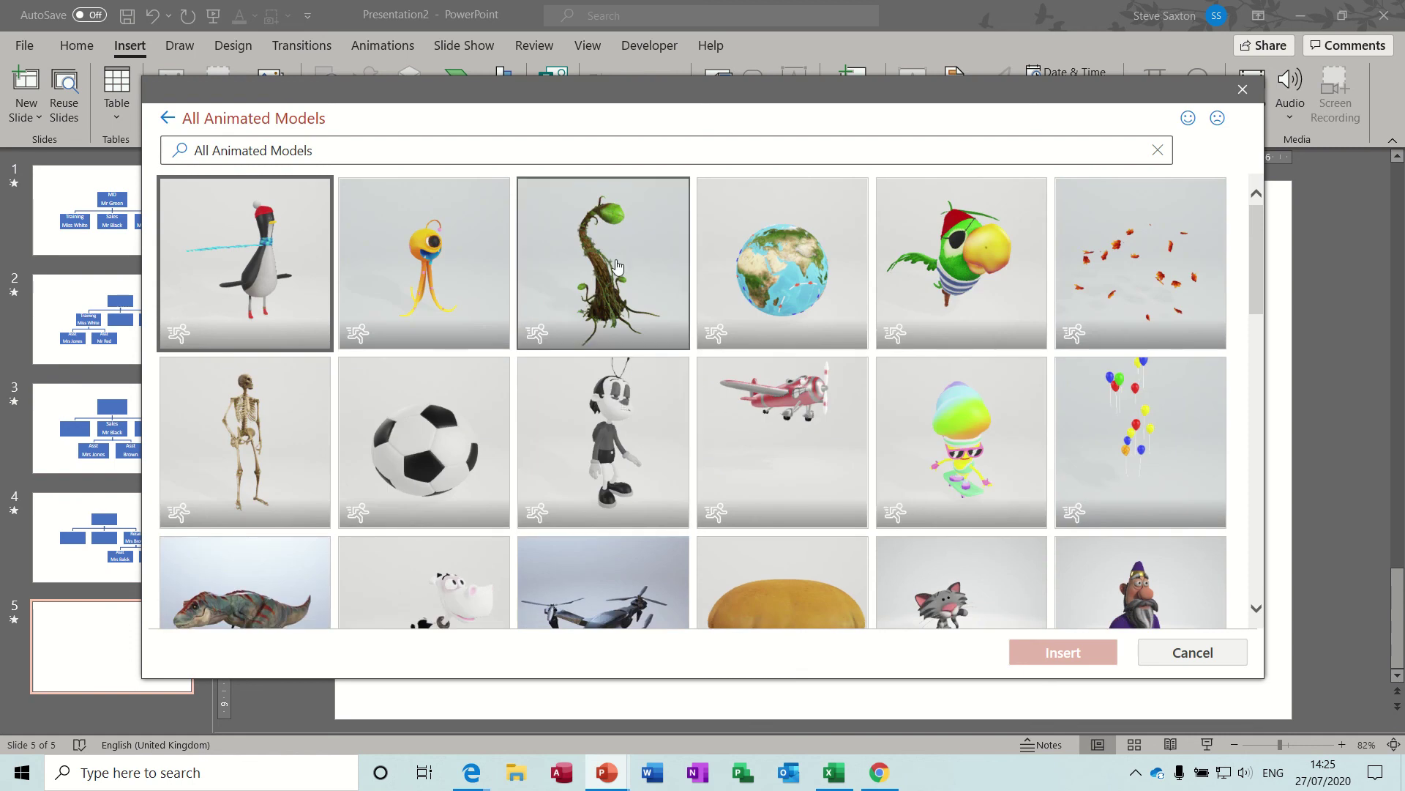
pyautogui.click(600, 252)
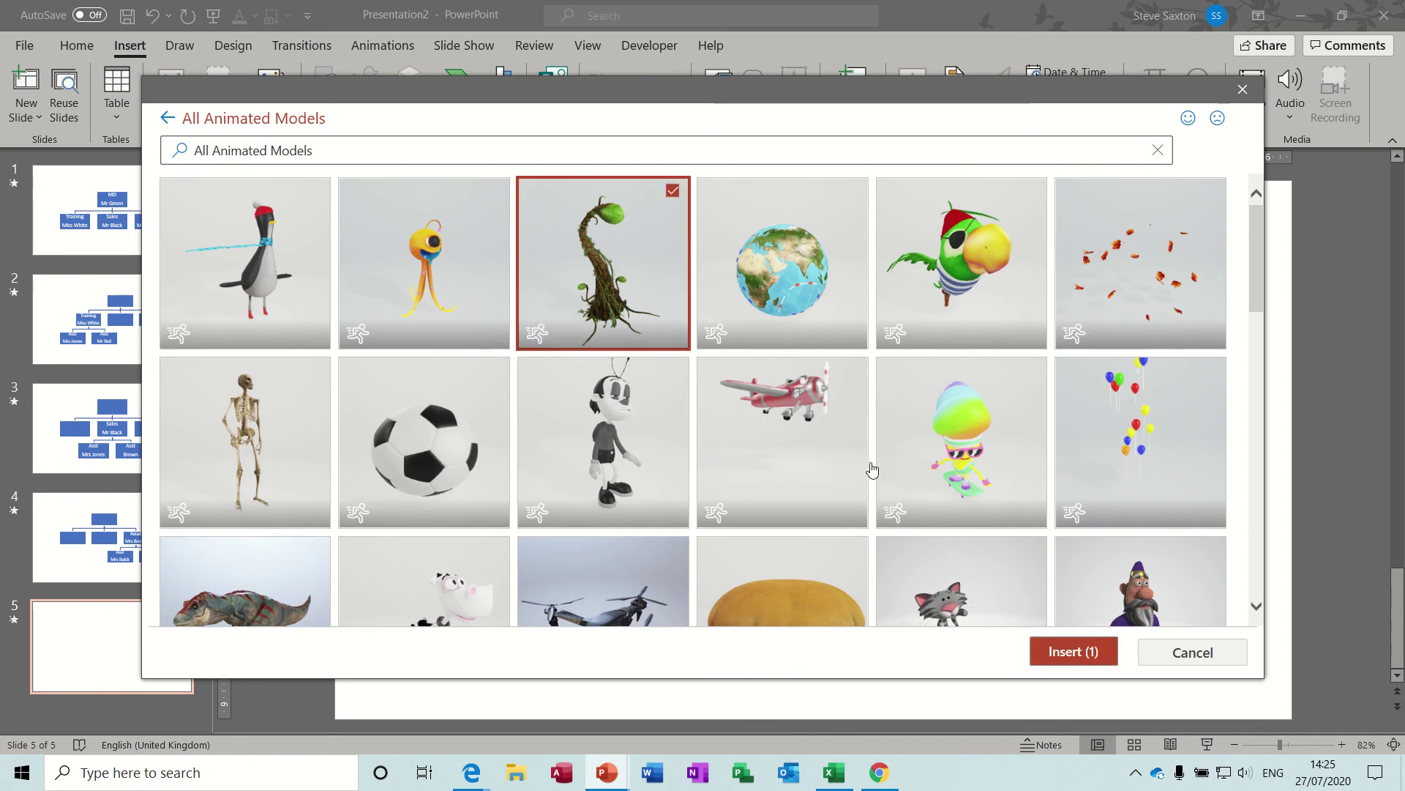
pyautogui.click(1052, 652)
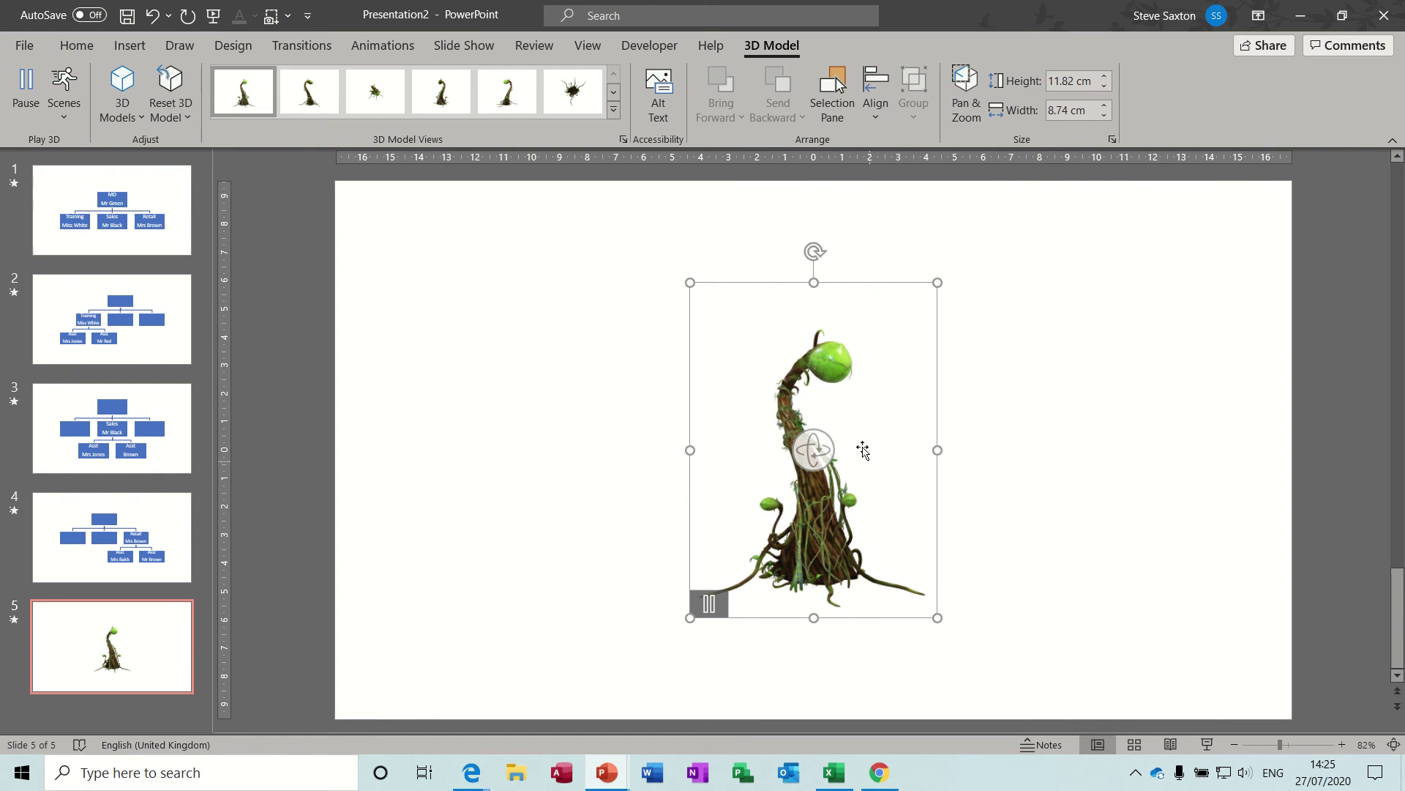
# Step: Move the plant model to the slide's upper-left area and rotate it in 3D so its head faces left
pyautogui.moveTo(901, 342); pyautogui.dragTo(628, 265)
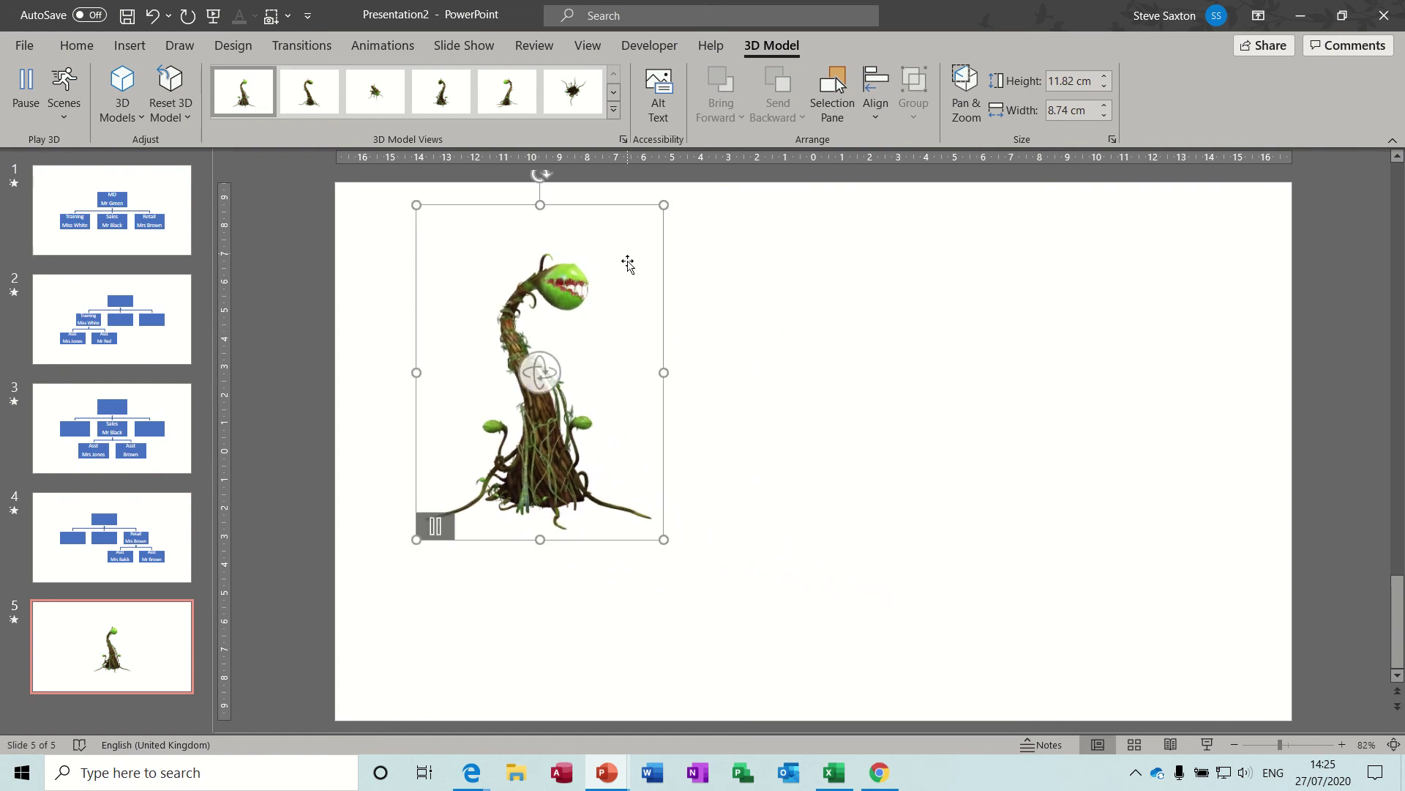
pyautogui.moveTo(549, 374); pyautogui.dragTo(318, 411)
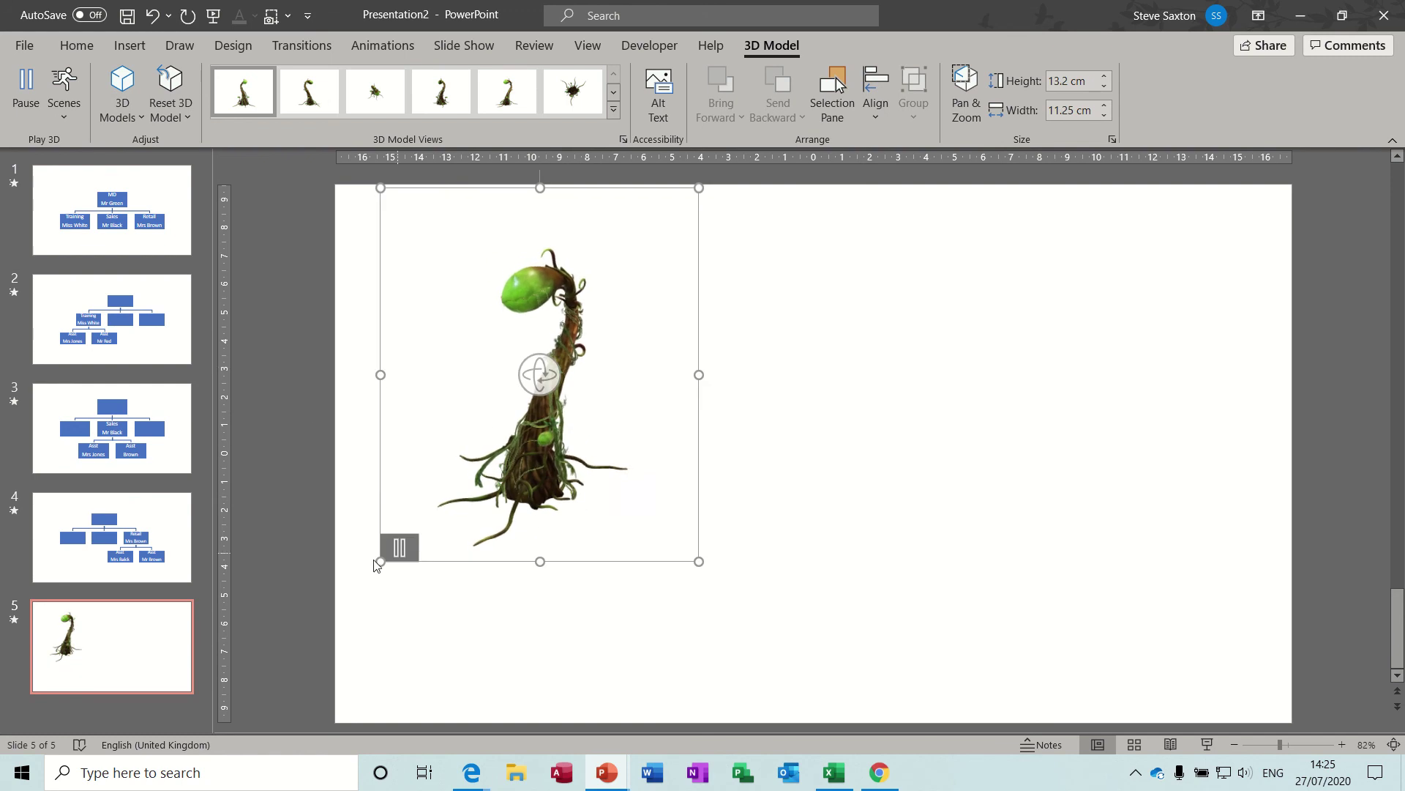
# Step: Duplicate slide 5 as slide 6 and select the plant model on the copy
pyautogui.click(162, 642)
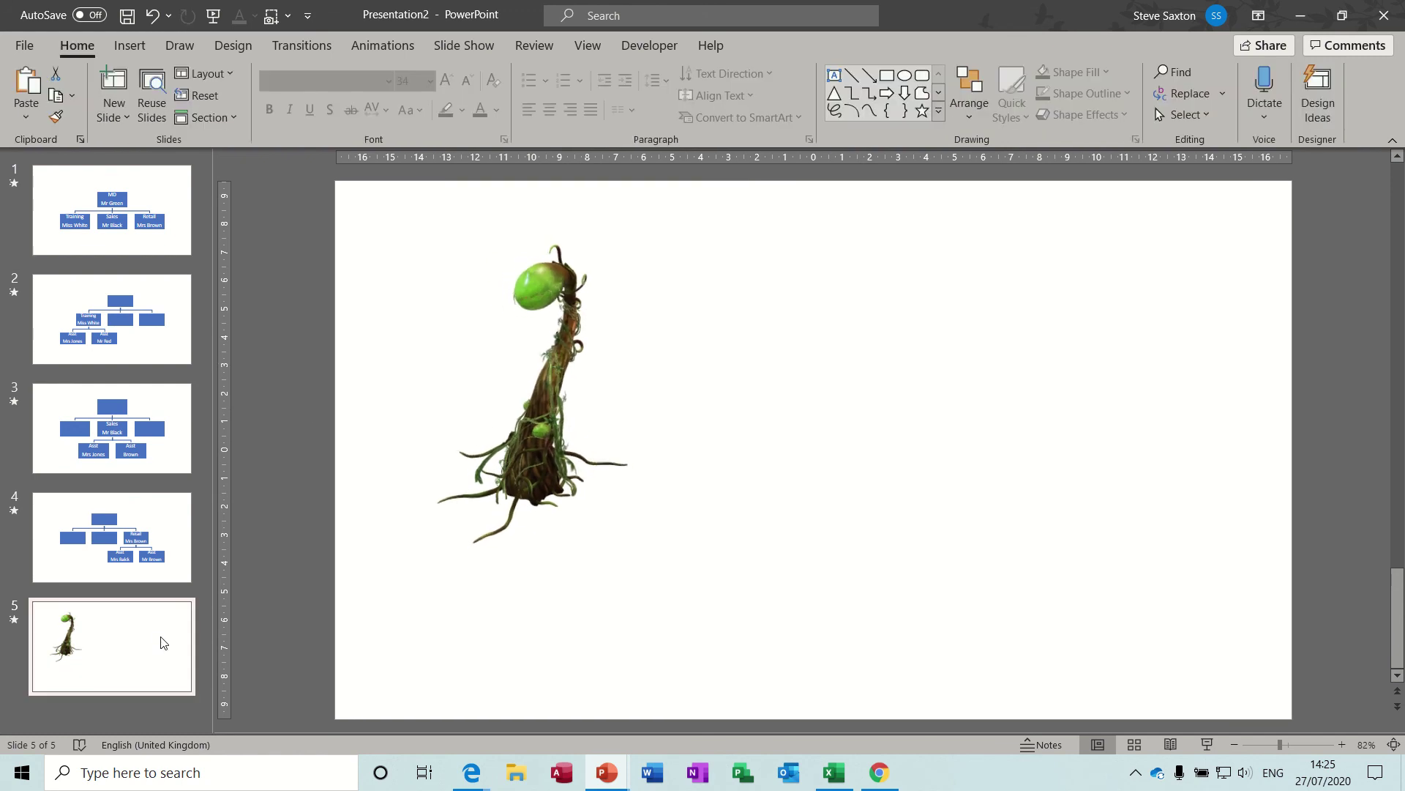
pyautogui.press('Return')
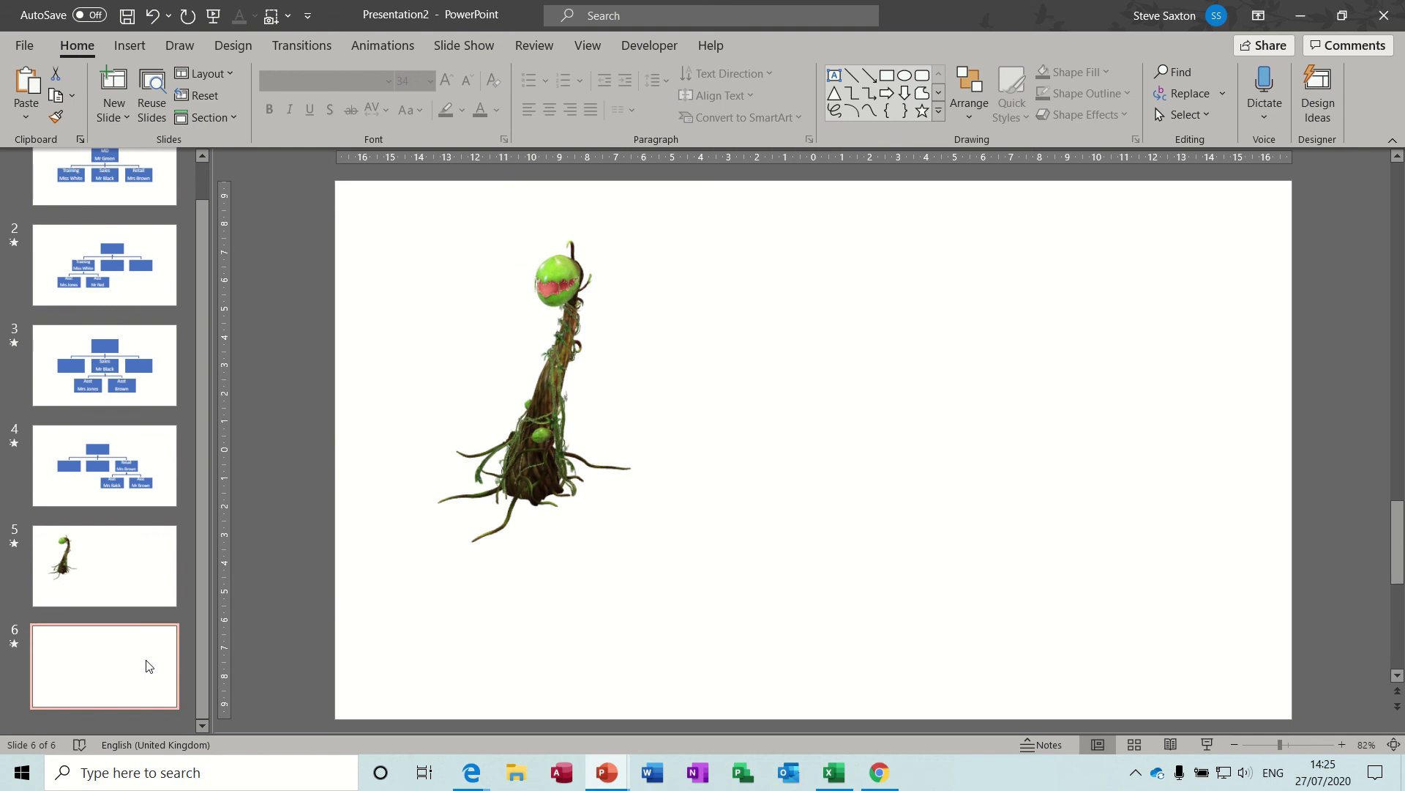
pyautogui.hotkey('ctrl', 'v')
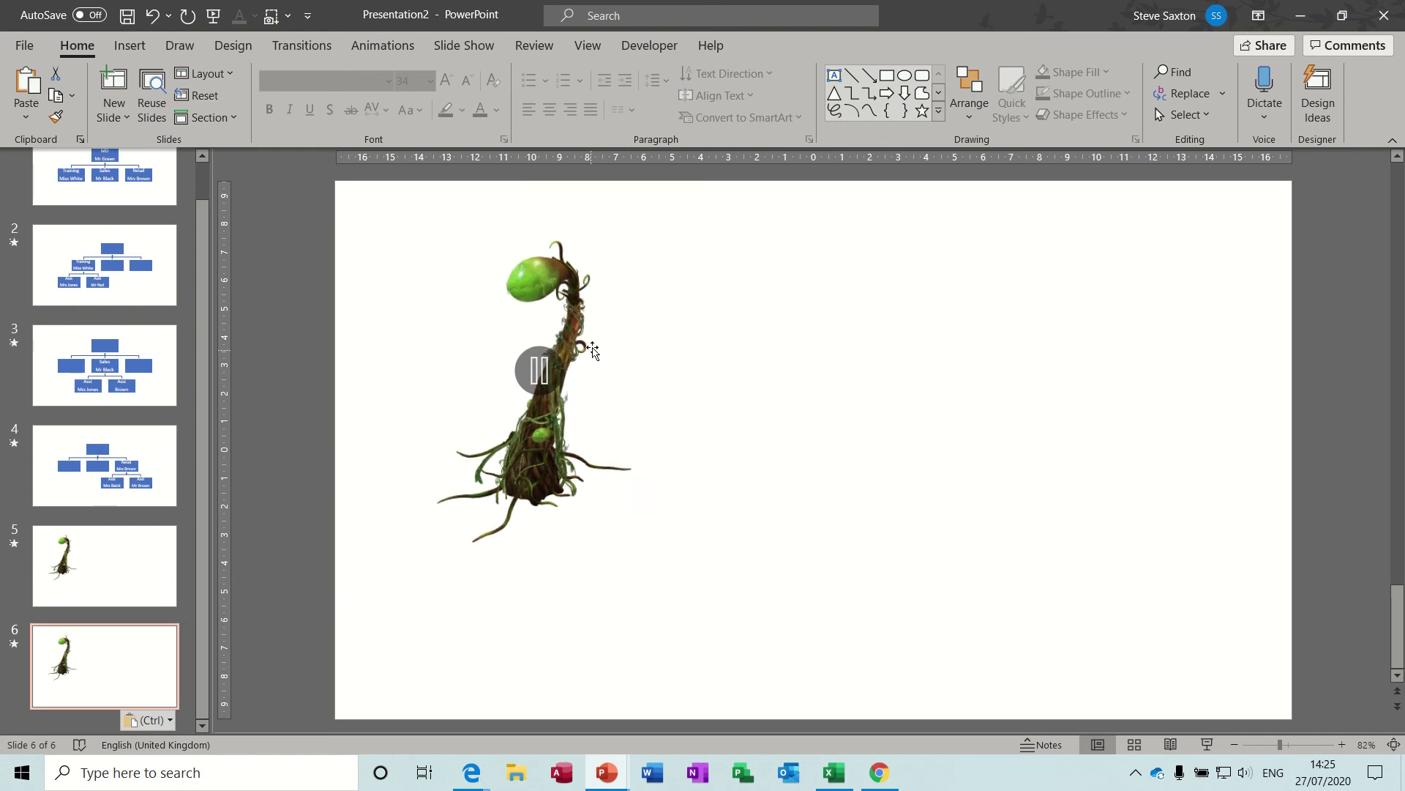
pyautogui.click(545, 372)
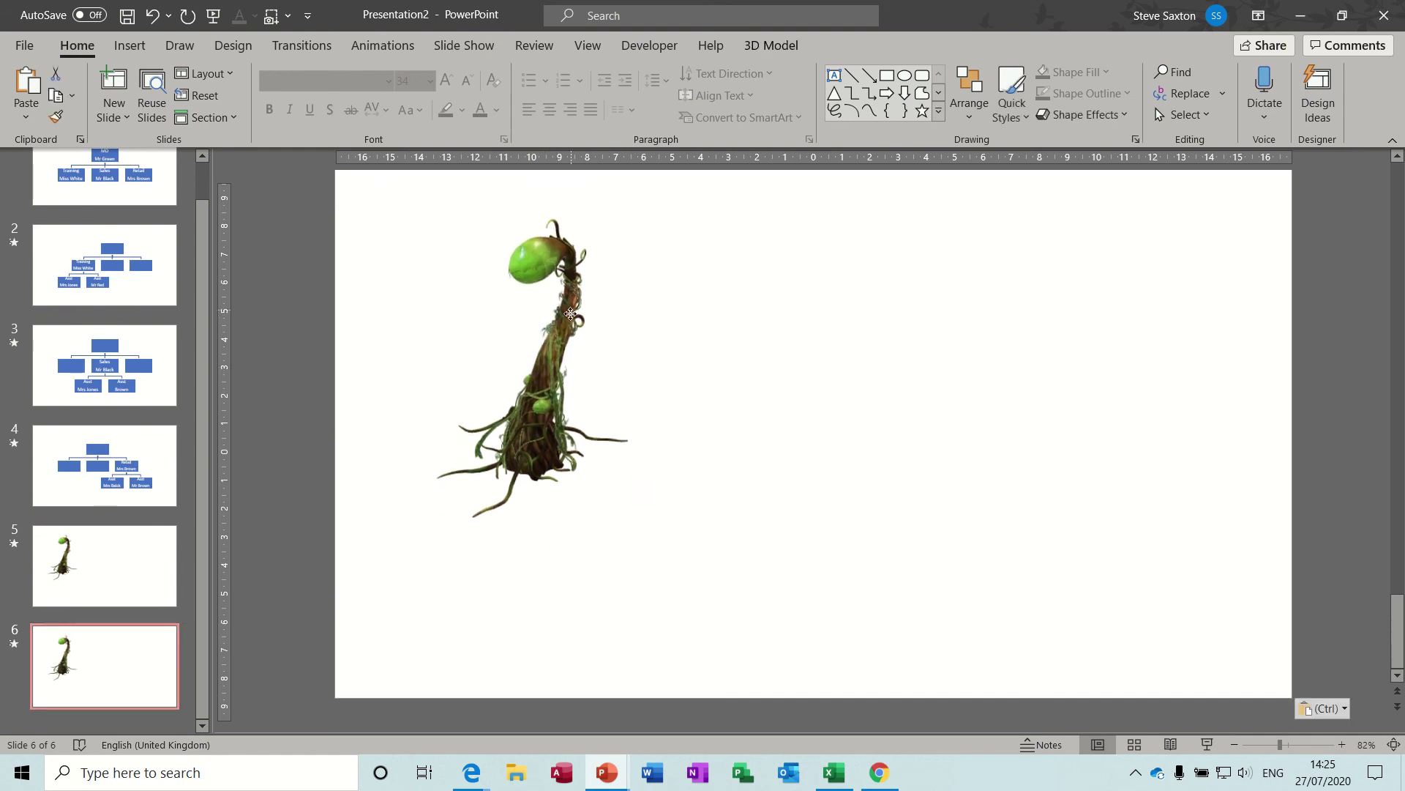
# Step: Rotate the plant model on slide 6 in 3D so its head faces right
pyautogui.click(571, 322)
pyautogui.moveTo(556, 364); pyautogui.dragTo(542, 378)
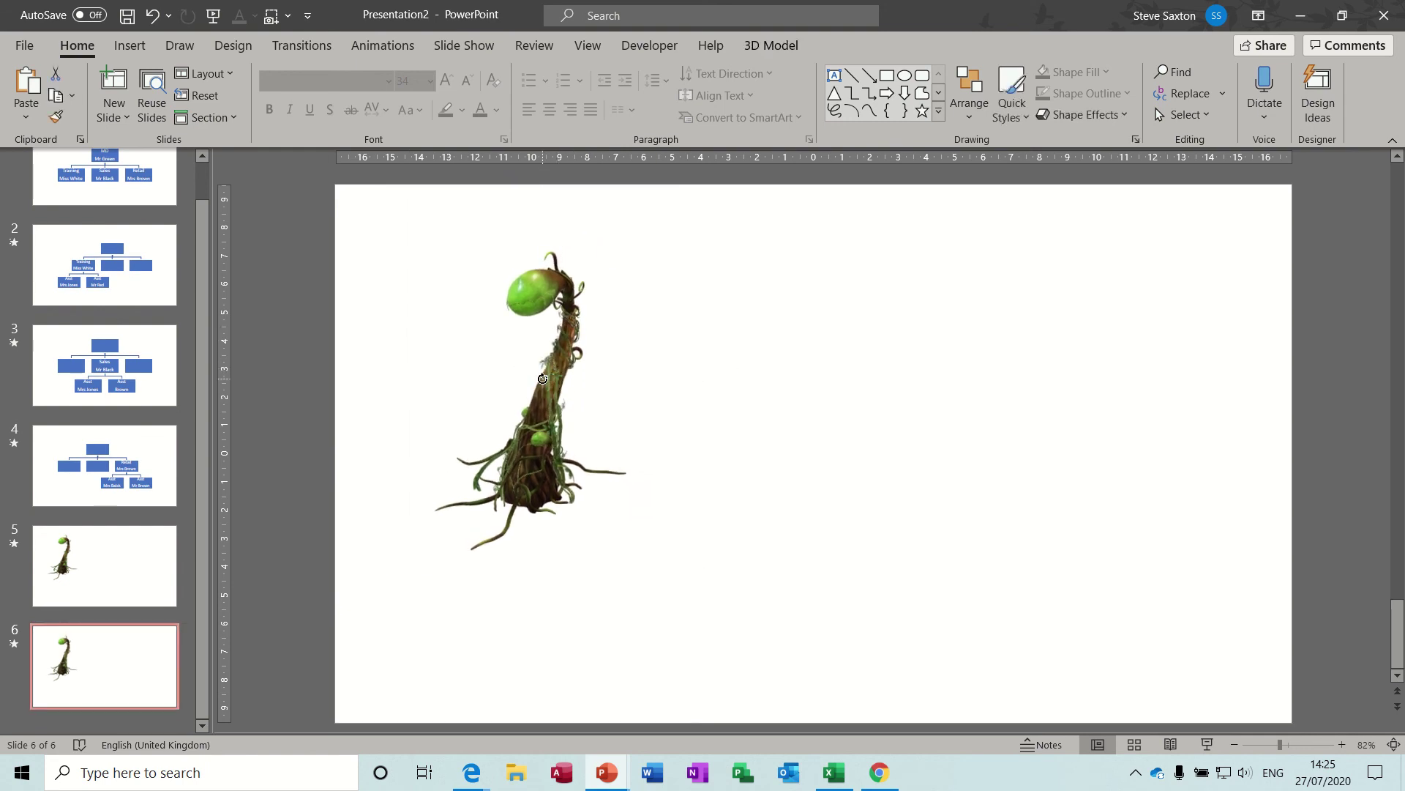
pyautogui.moveTo(709, 363); pyautogui.dragTo(549, 365)
# Step: Duplicate slide 6 as slide 7 and tilt the plant model on the copy forward in 3D so its head points down toward the viewer
pyautogui.click(117, 677)
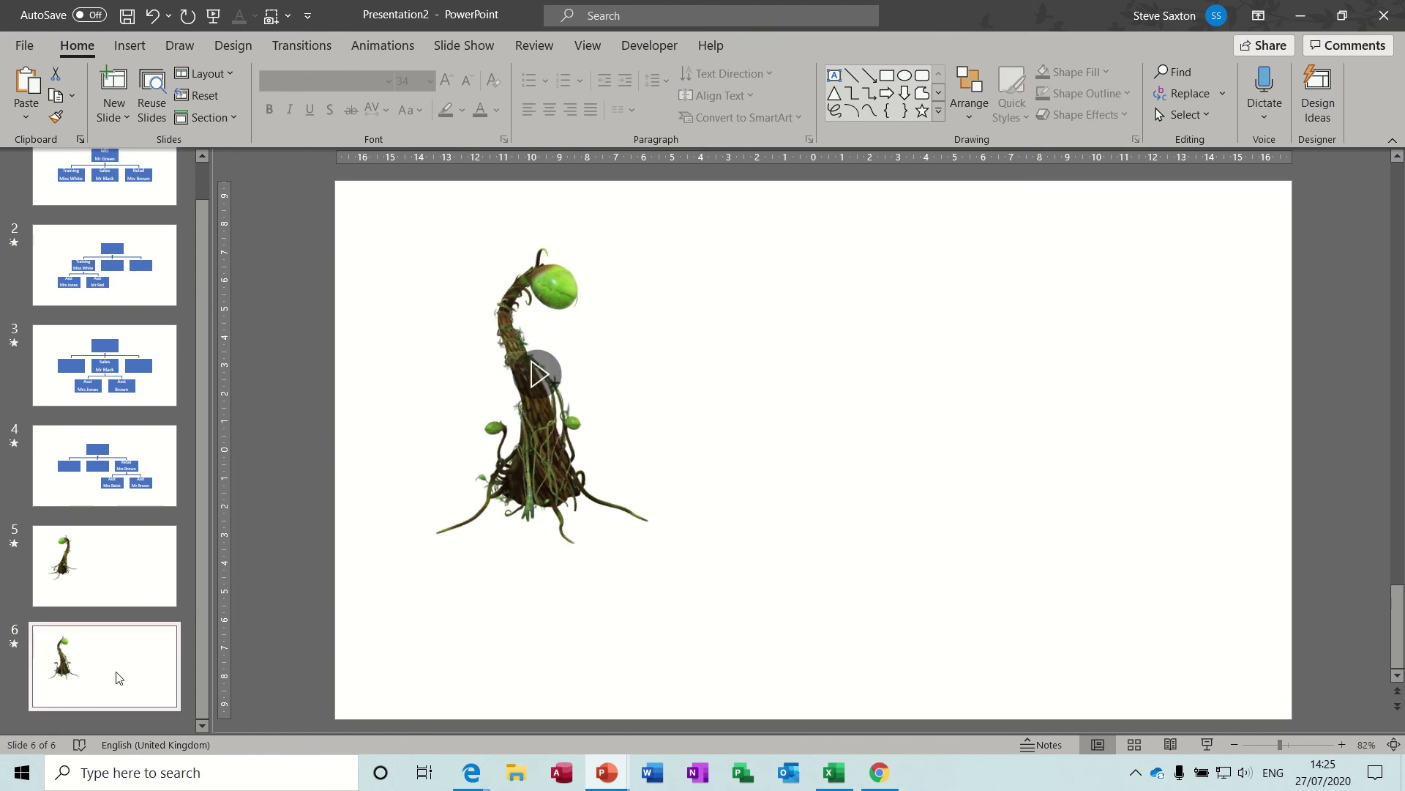
pyautogui.hotkey('ctrl', 'c')
pyautogui.hotkey('ctrl', 'v')
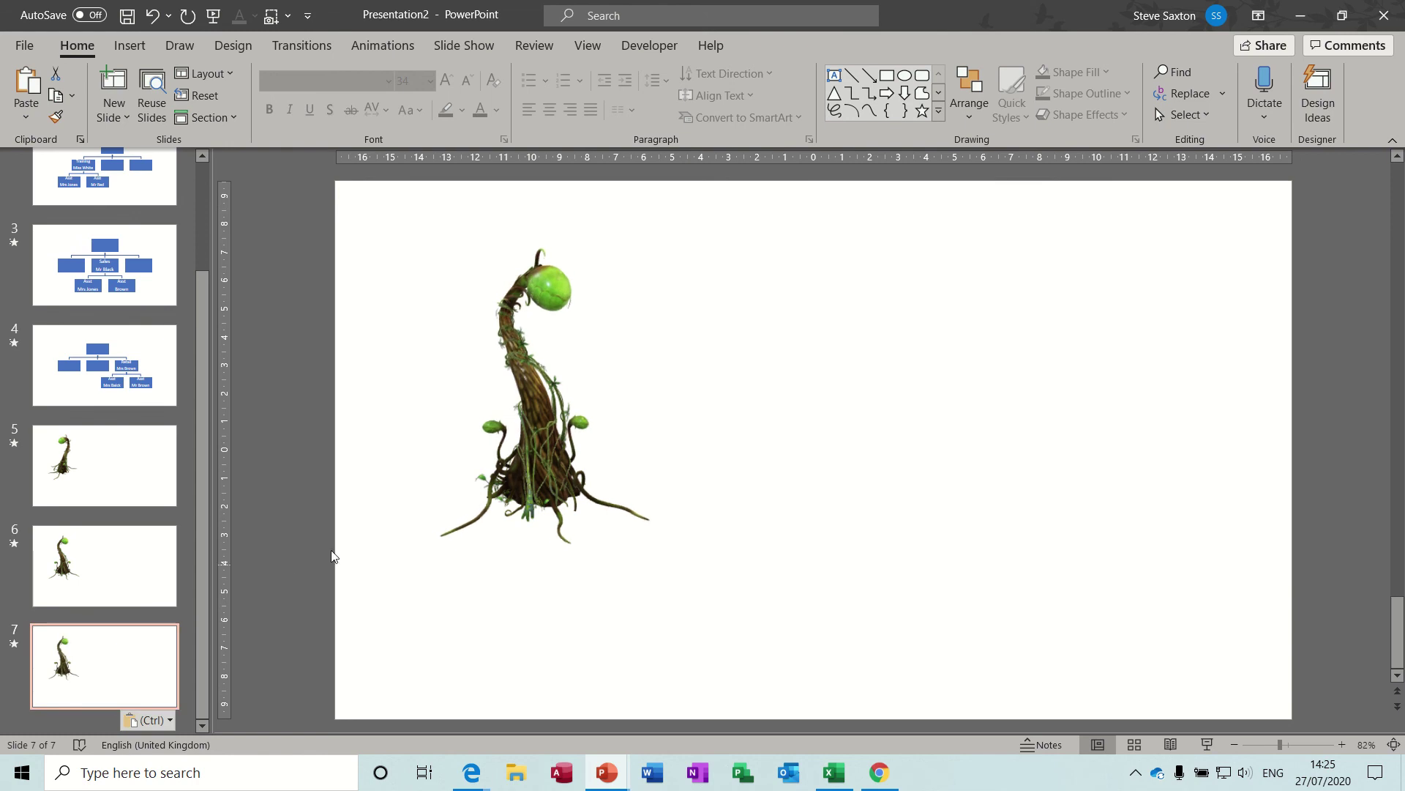
pyautogui.click(542, 381)
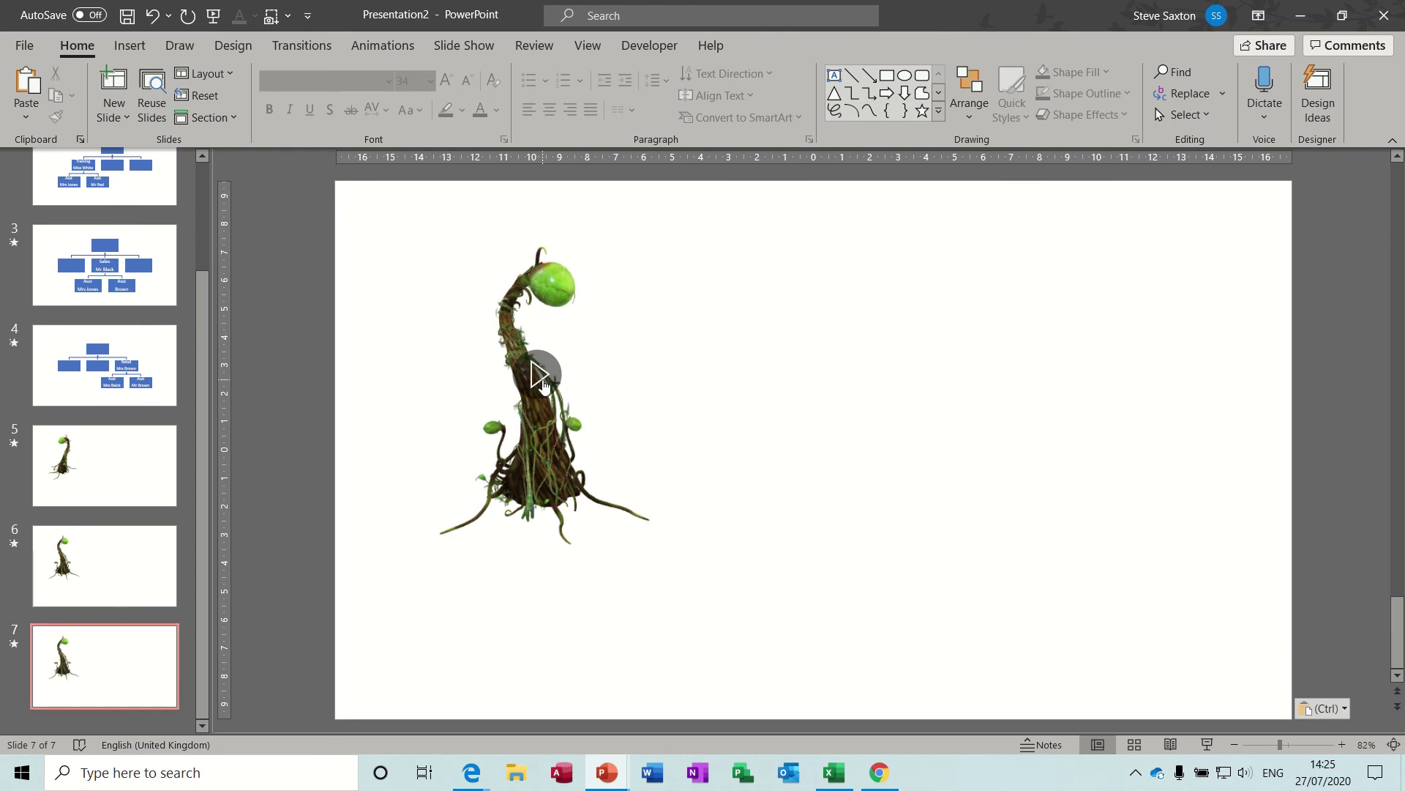
pyautogui.click(539, 313)
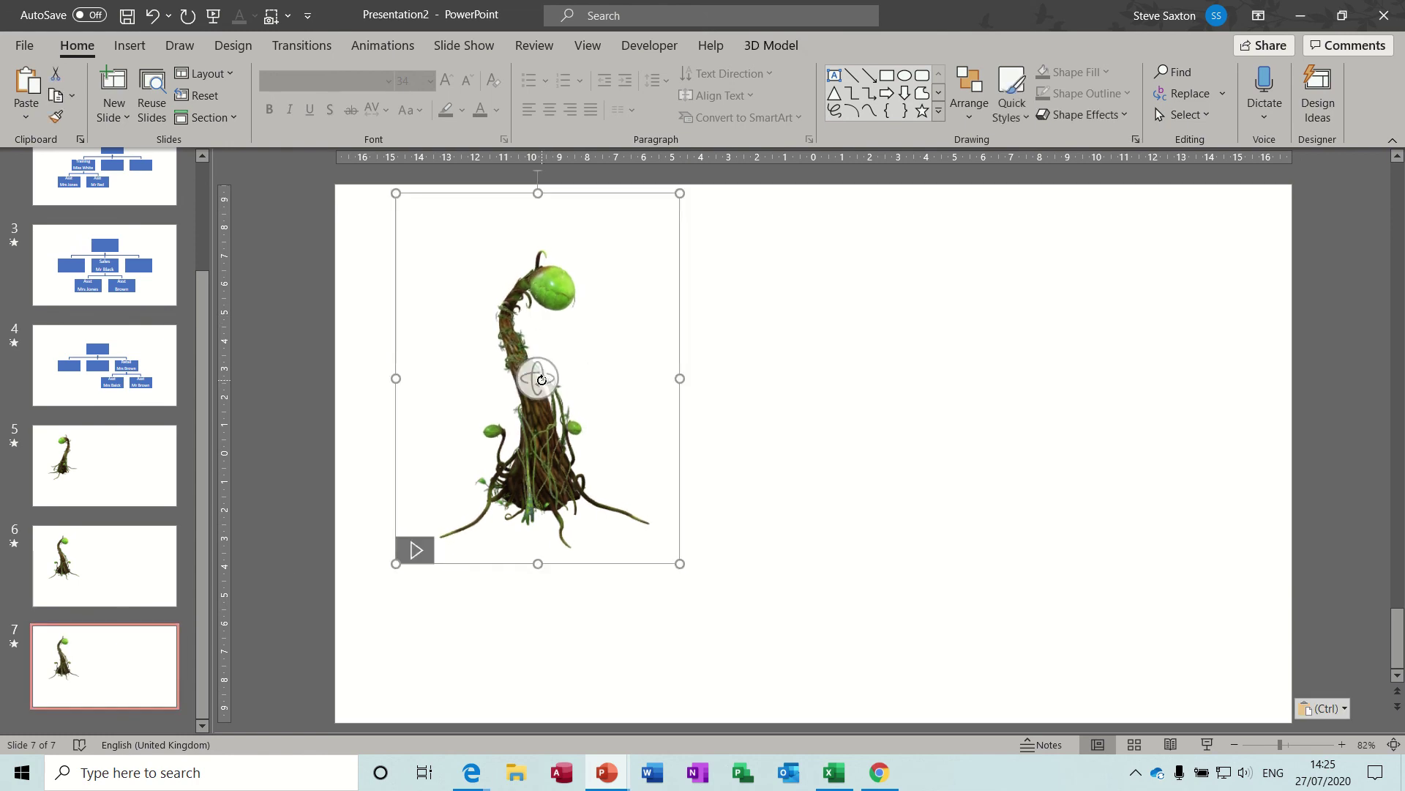
pyautogui.moveTo(542, 379); pyautogui.dragTo(530, 384)
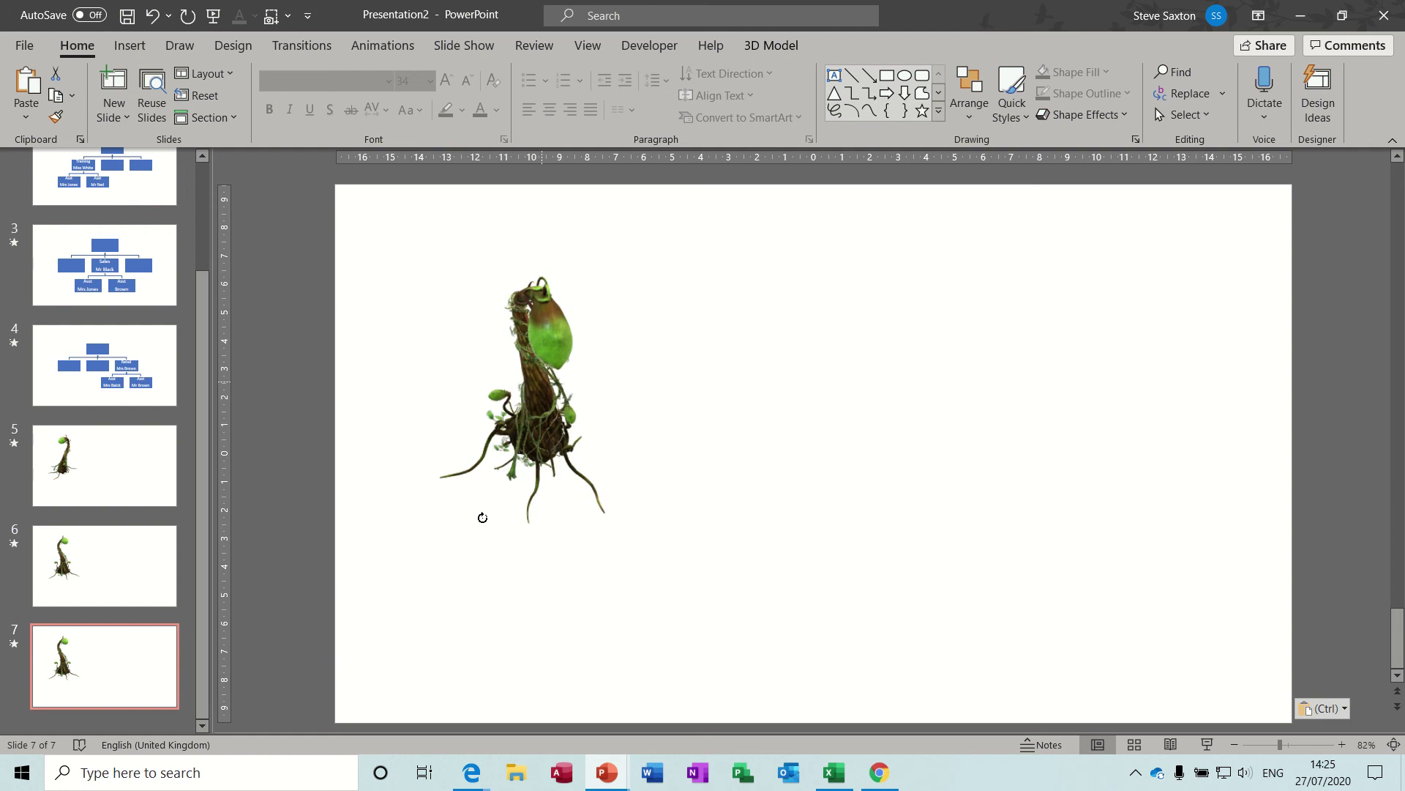
pyautogui.moveTo(494, 577); pyautogui.dragTo(493, 573)
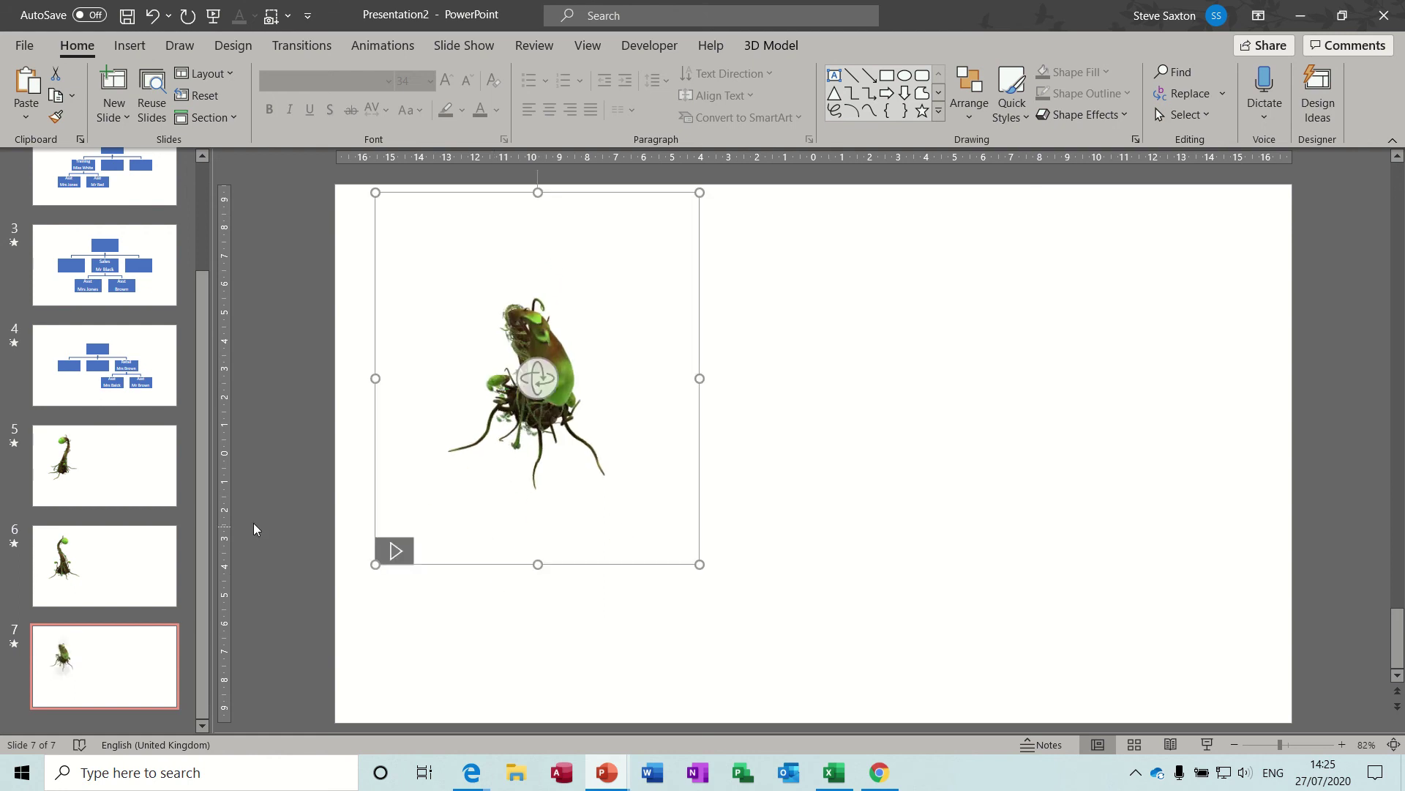
# Step: Apply slide 5's Morph transition with its 02.00 duration to all slides and start the slide show from slide 5
pyautogui.click(152, 474)
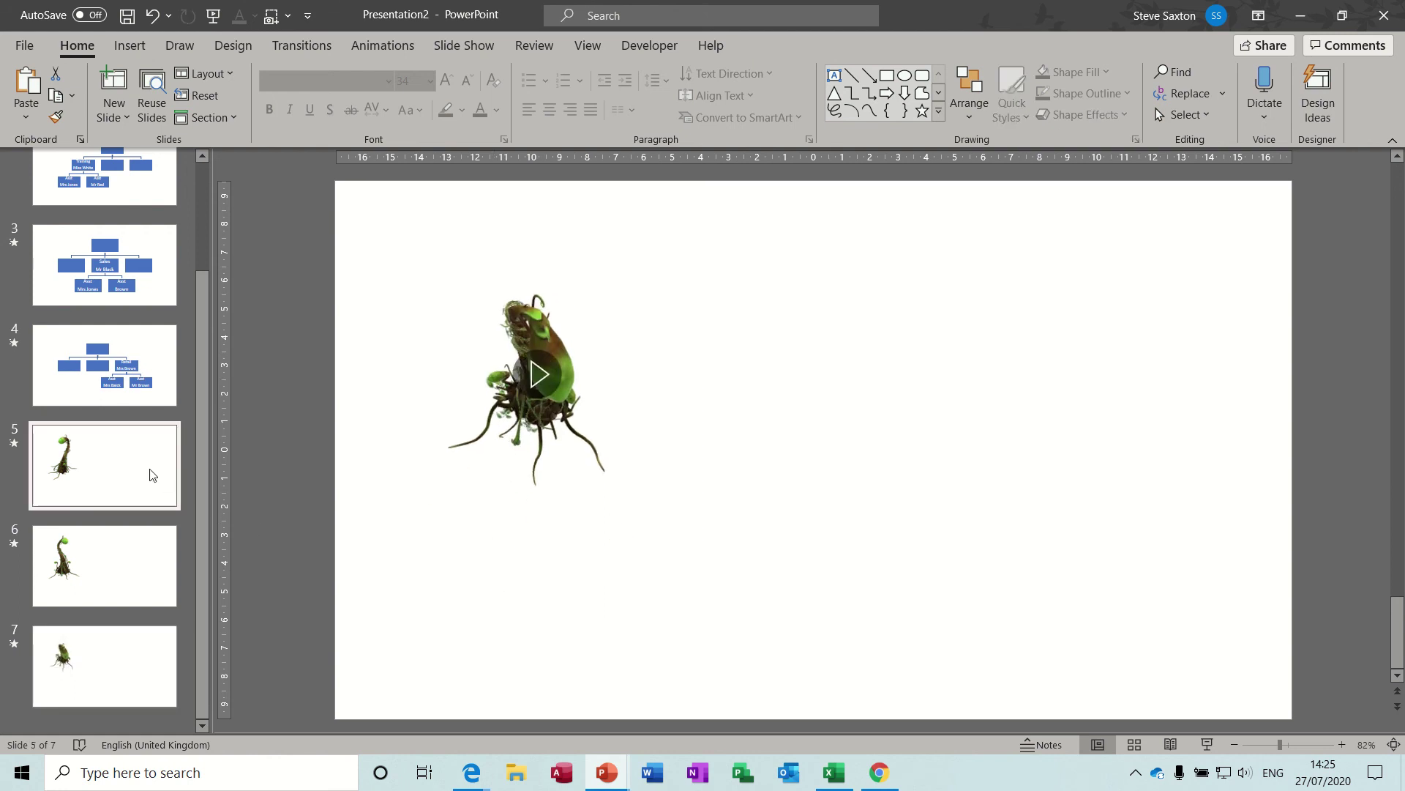
pyautogui.click(300, 46)
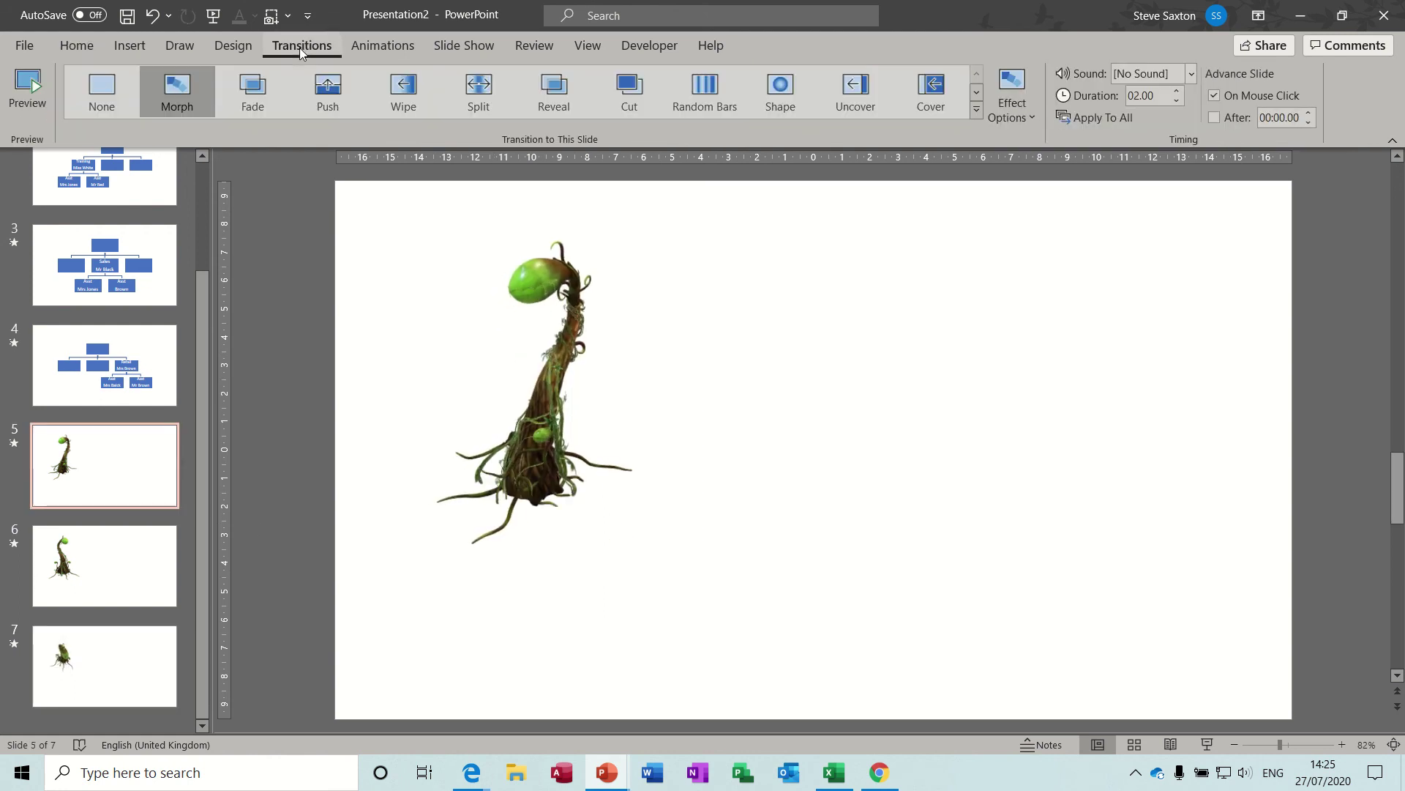
pyautogui.click(1114, 118)
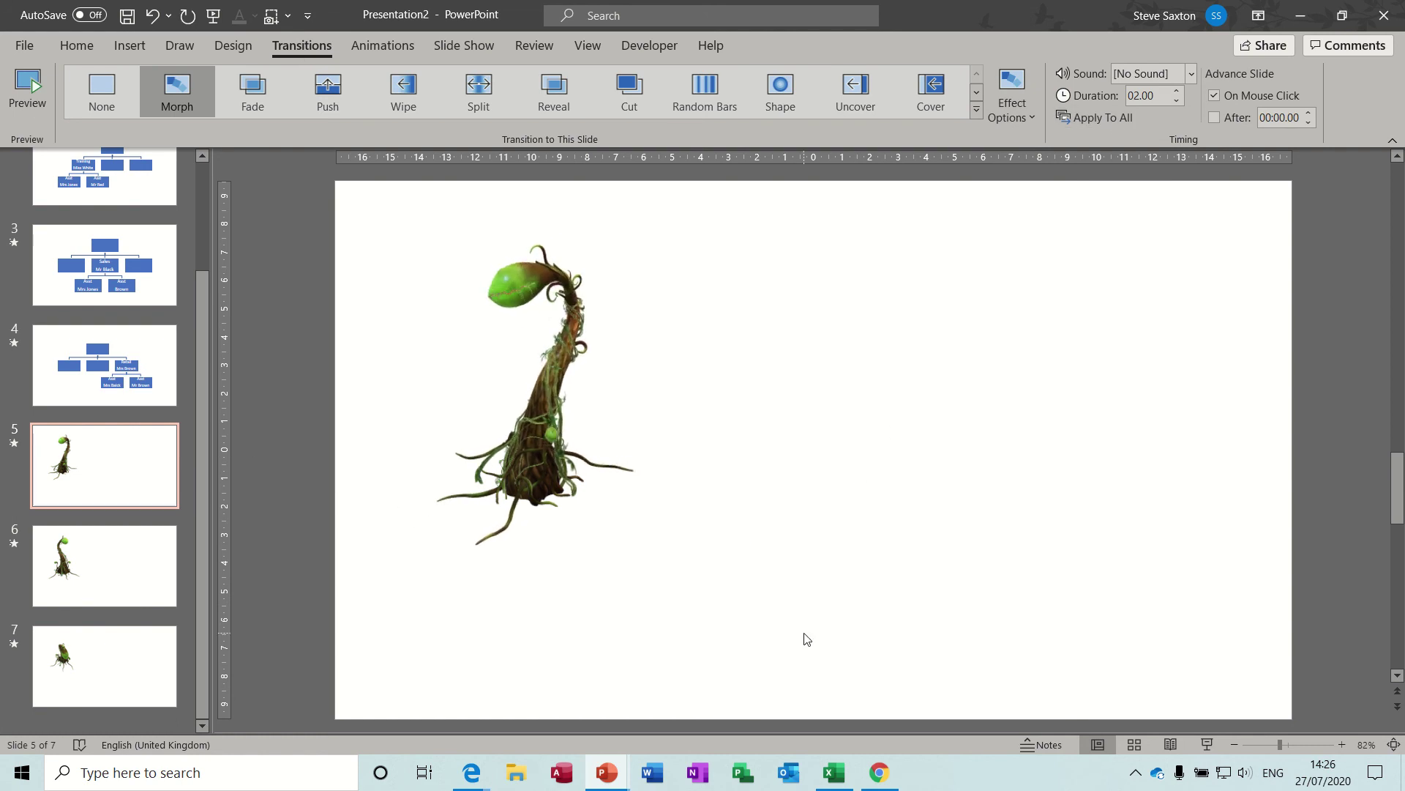
pyautogui.click(1207, 743)
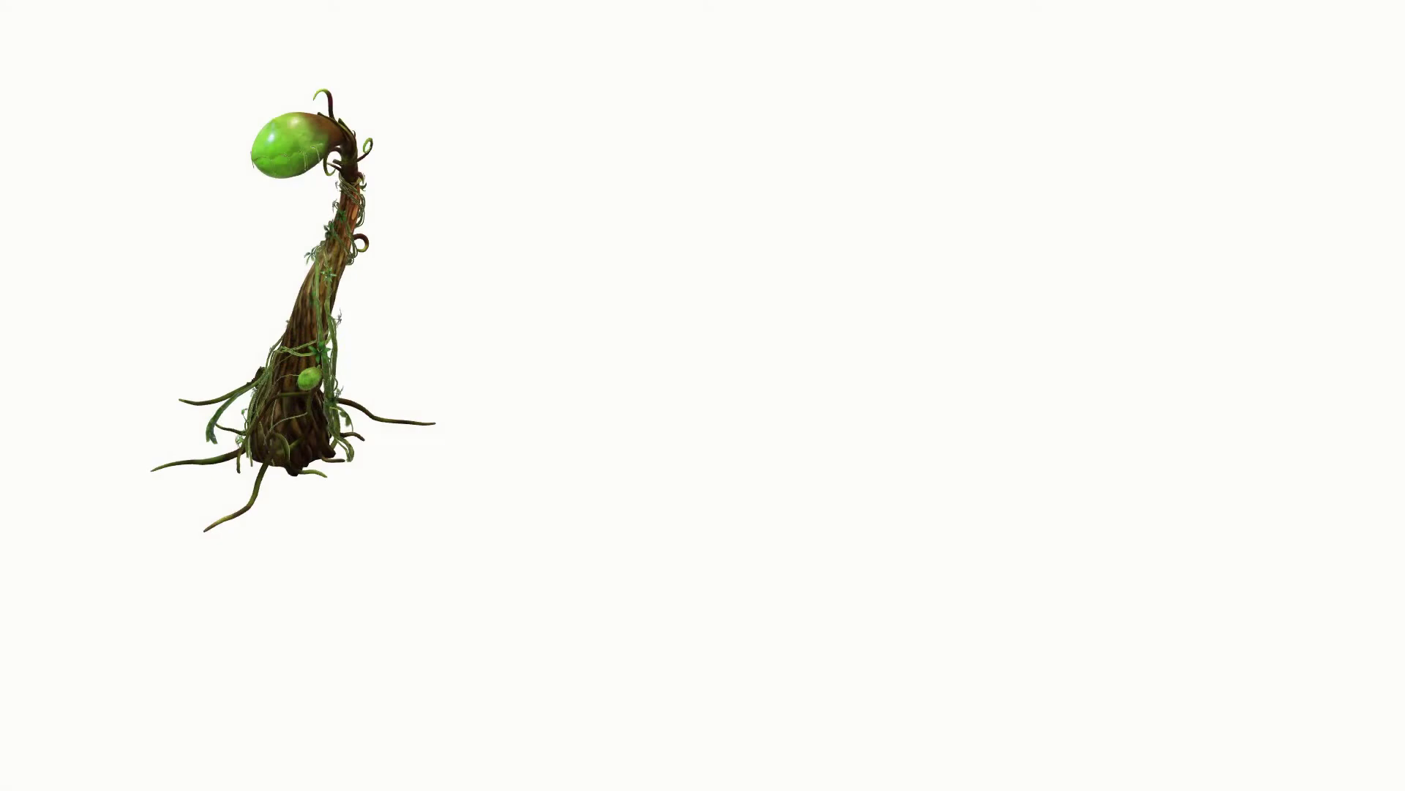